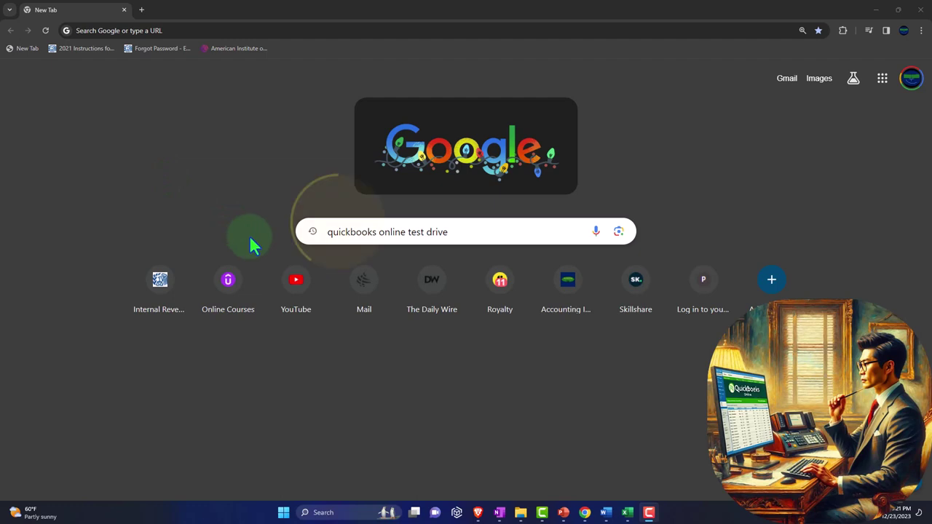
- Search Google for "quickbooks online test drive" and open the Test drive QuickBooks Online help article
click(475, 228)
key(Return)
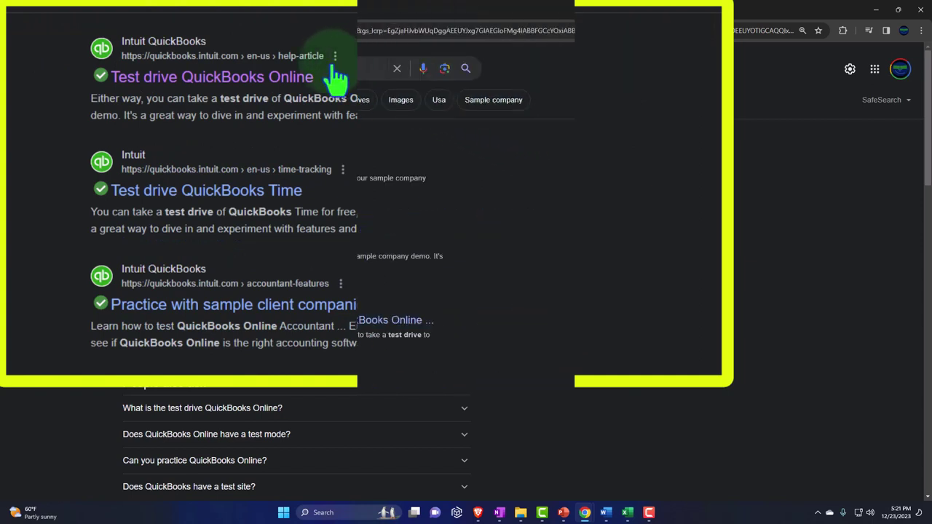
click(270, 163)
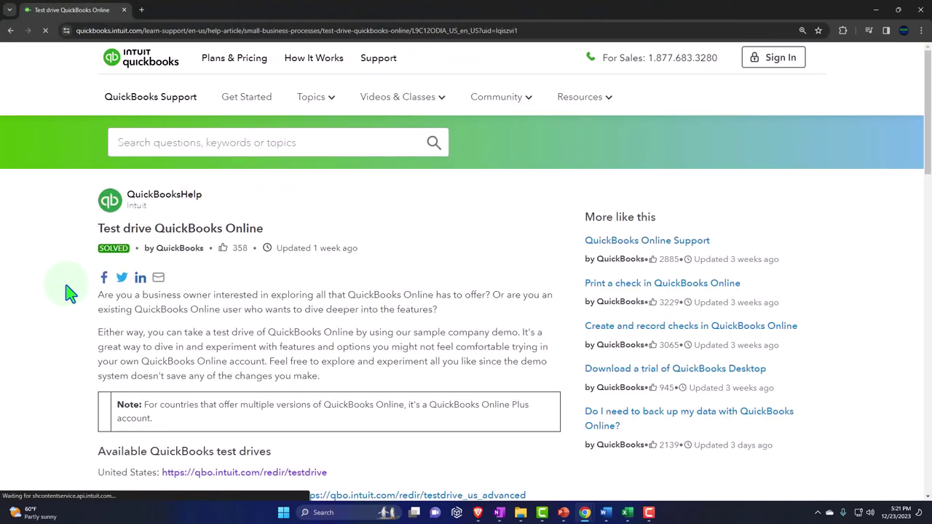
- Launch the United States QuickBooks Online test drive and complete its not-a-robot security verification
scroll(64, 295, down, 3)
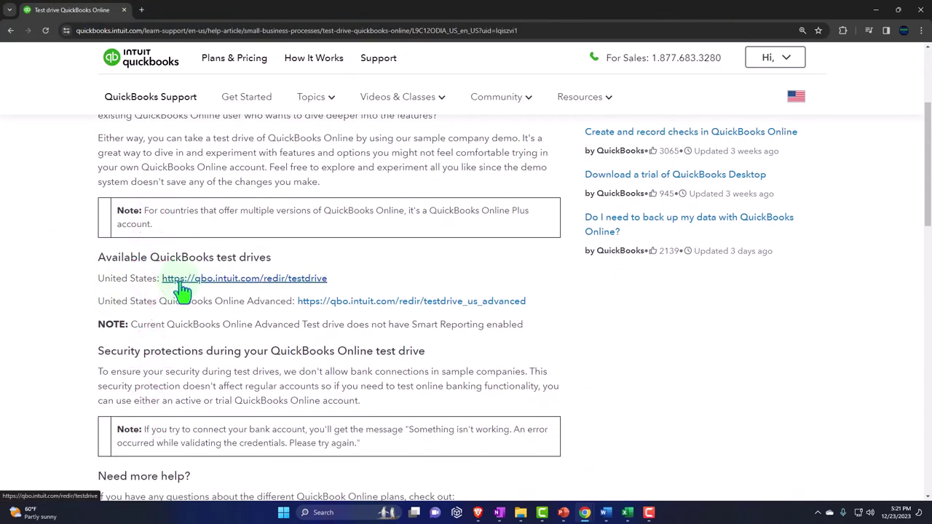
click(181, 280)
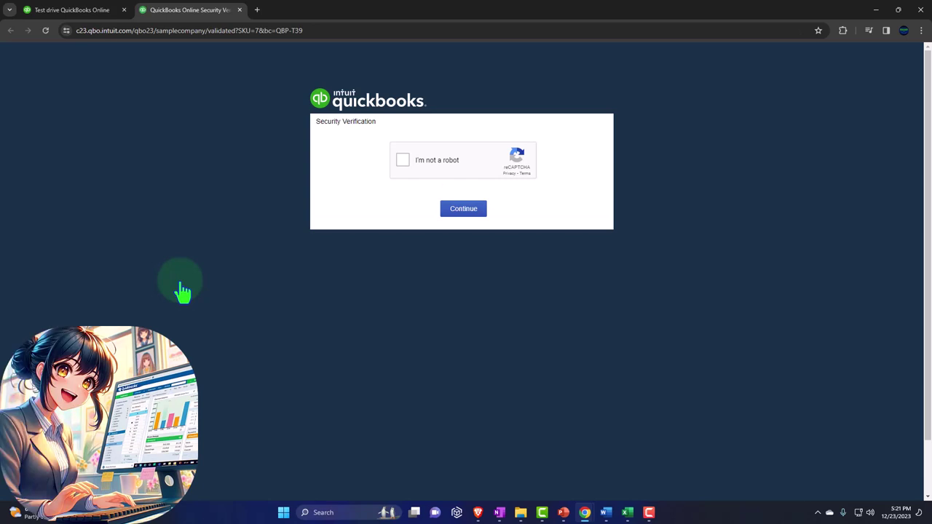
click(400, 164)
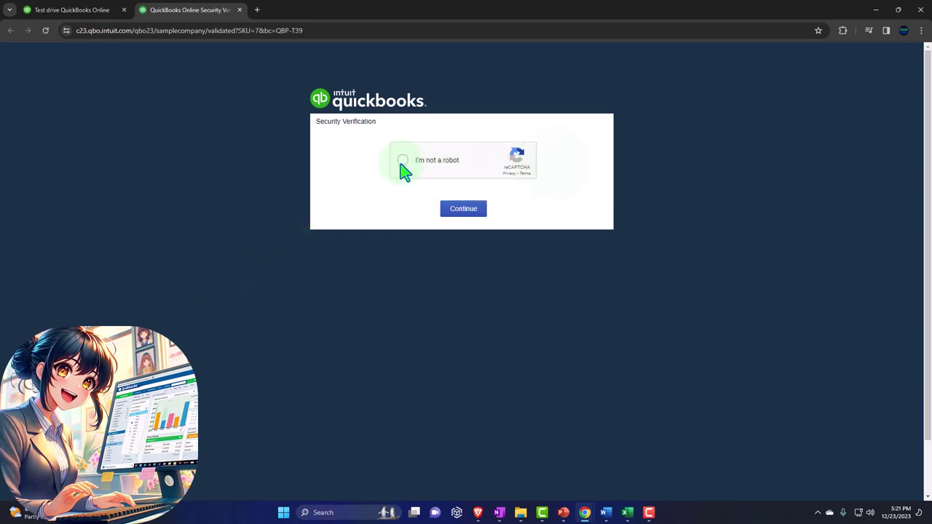
click(471, 209)
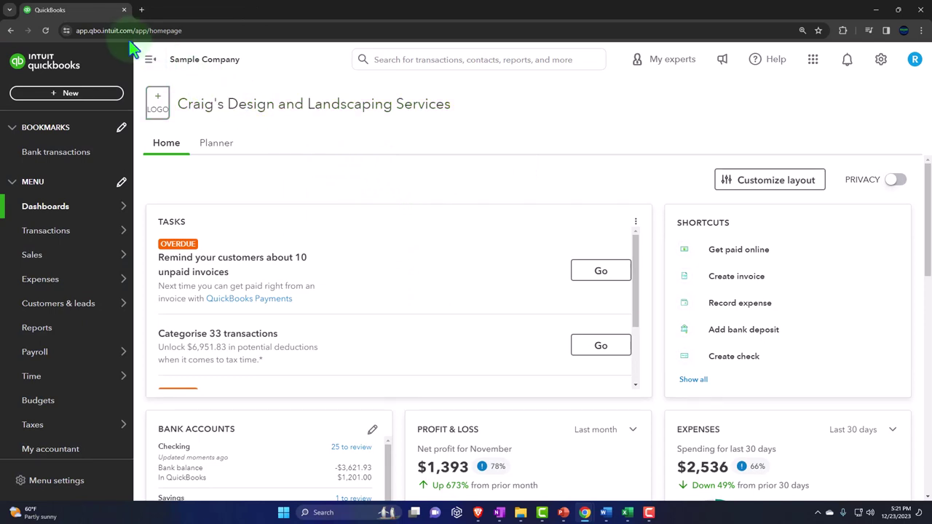
- Duplicate the sample company's home page twice so that three browser tabs of it are open
right_click(97, 13)
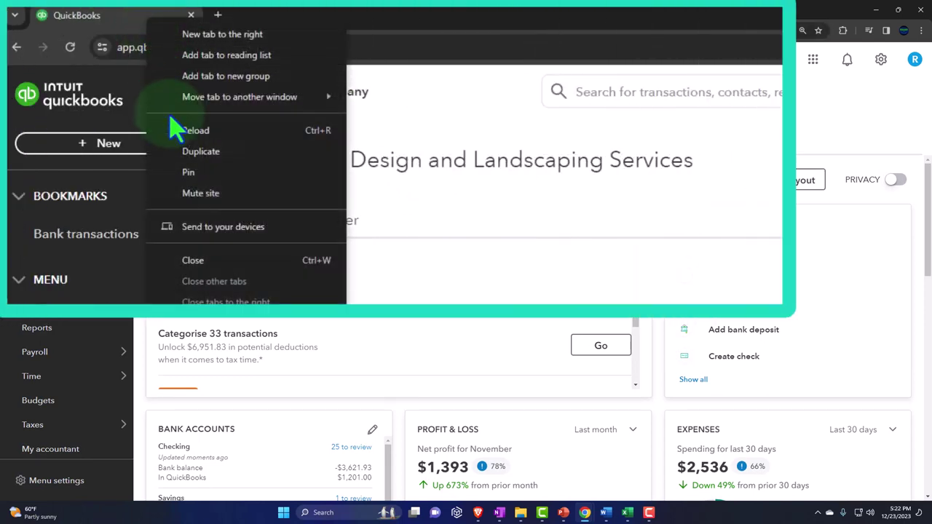
click(263, 153)
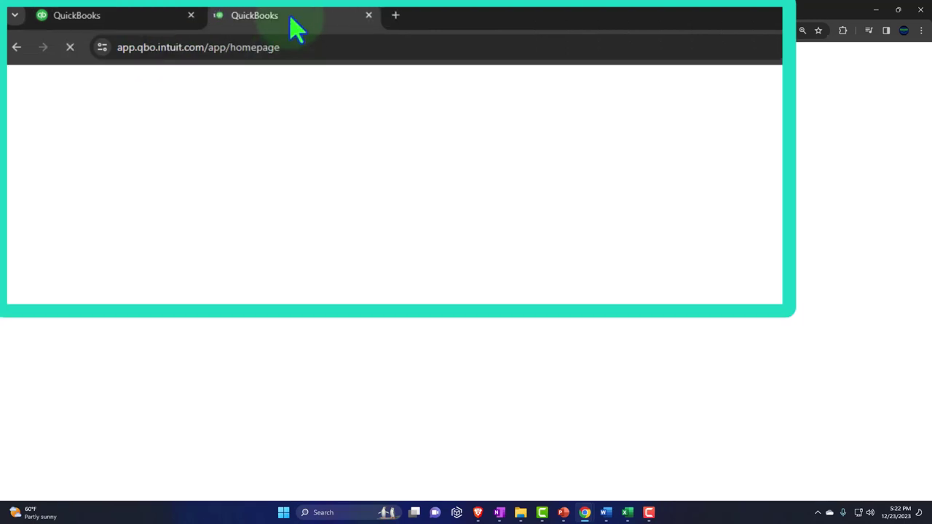
right_click(292, 28)
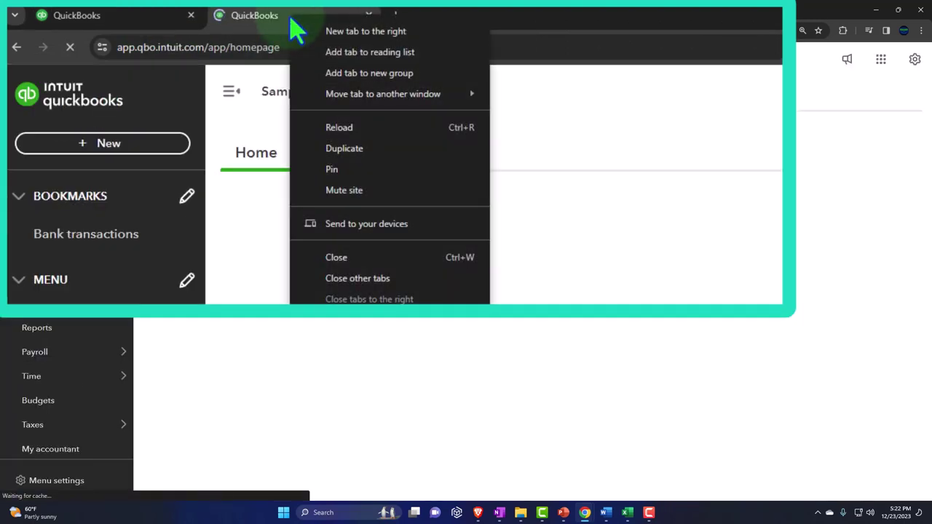
click(410, 153)
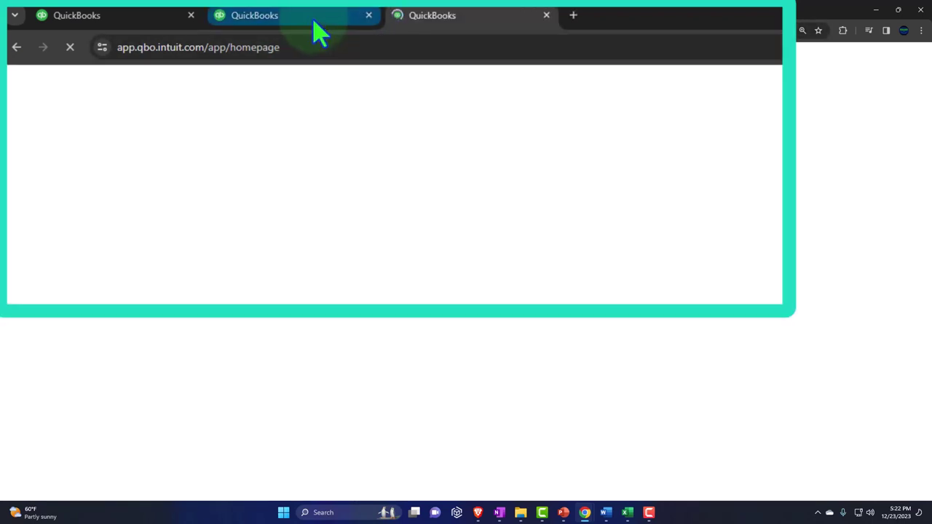
- Open the favorite Balance Sheet report in the second browser tab
click(204, 14)
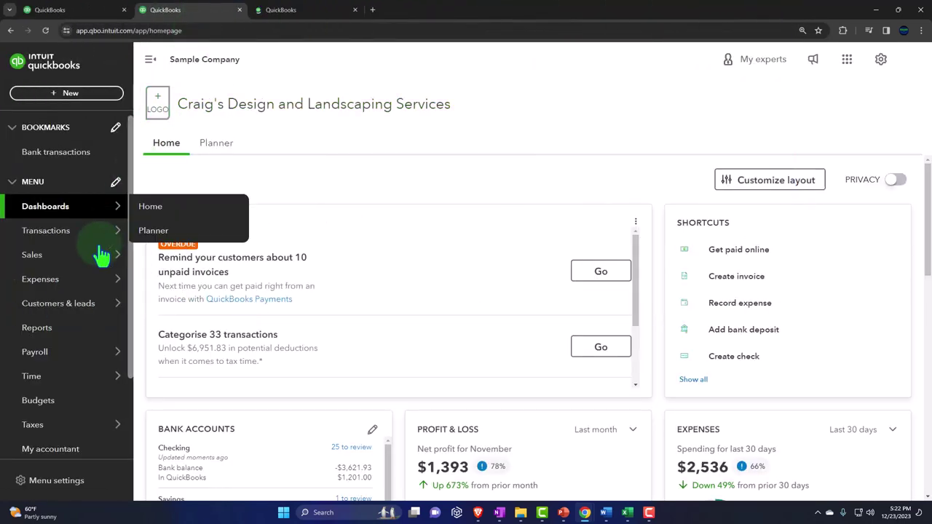
click(40, 332)
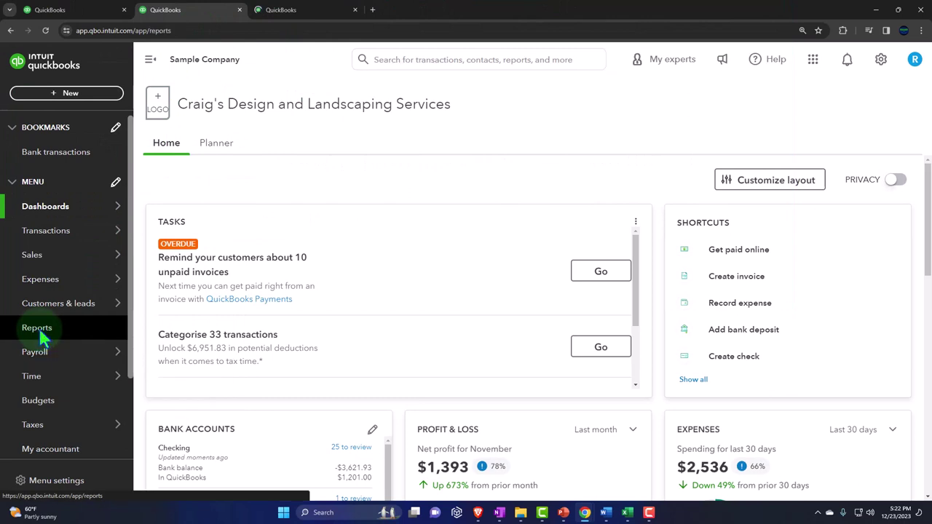
click(78, 336)
click(225, 306)
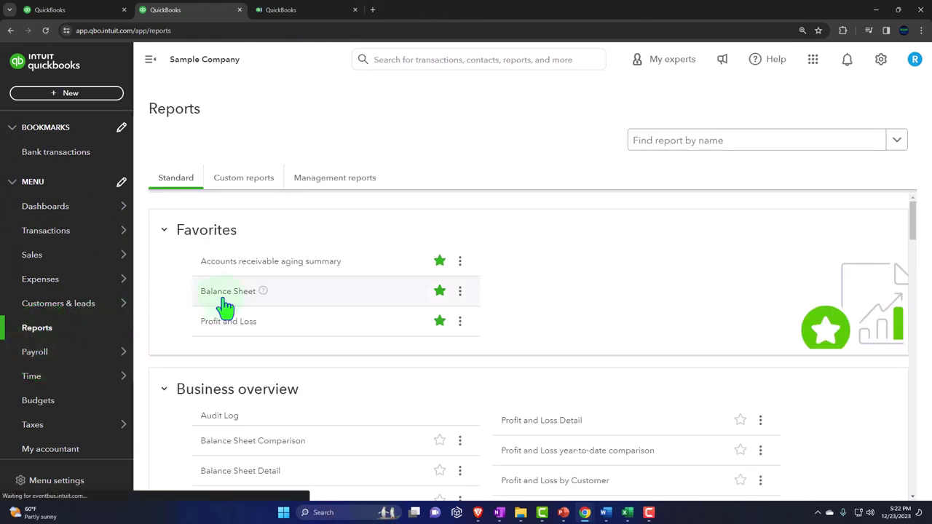
click(225, 306)
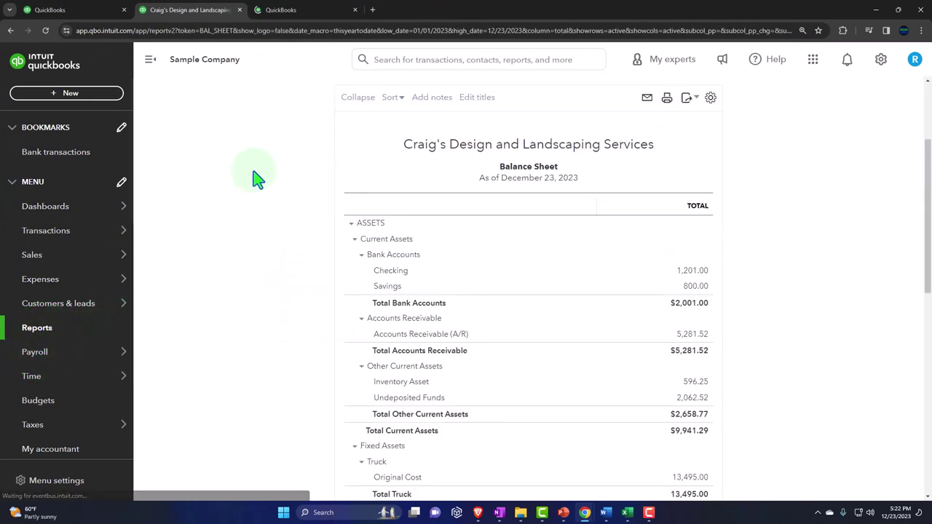
- Open the favorite Profit and Loss report in the third browser tab
click(303, 10)
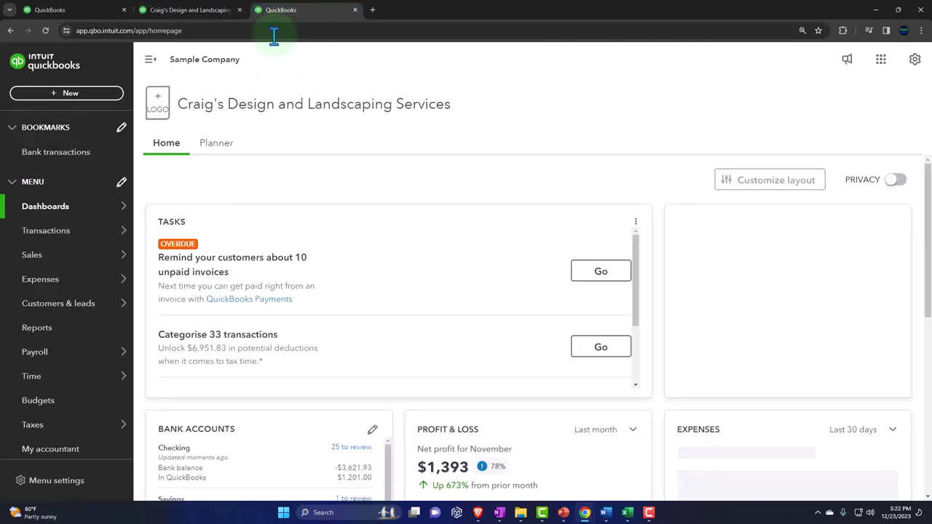
click(39, 331)
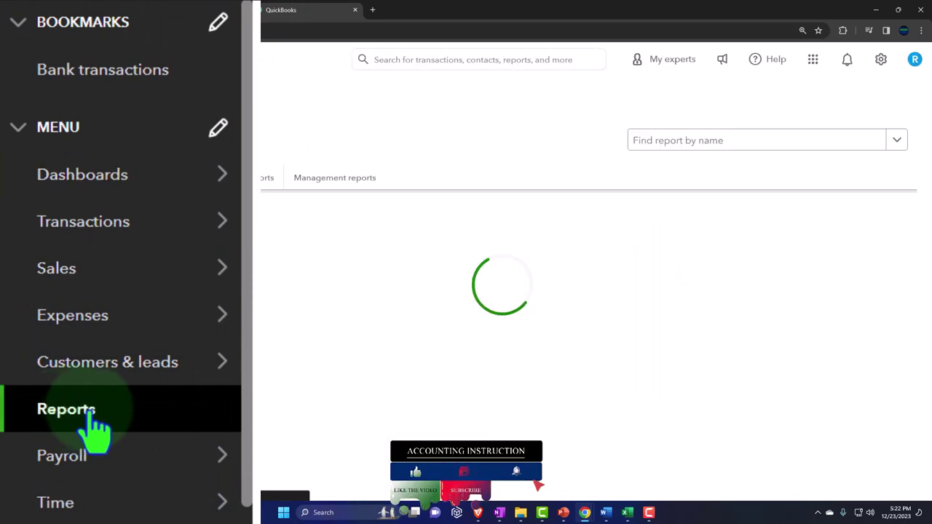
click(217, 329)
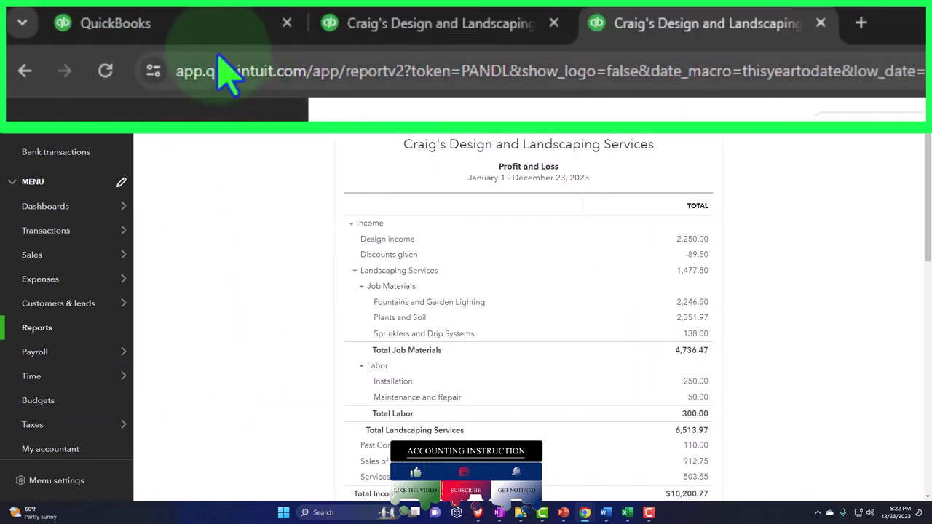
- Return to the home page in the first browser tab and show the list of new transaction forms for vendors
click(88, 14)
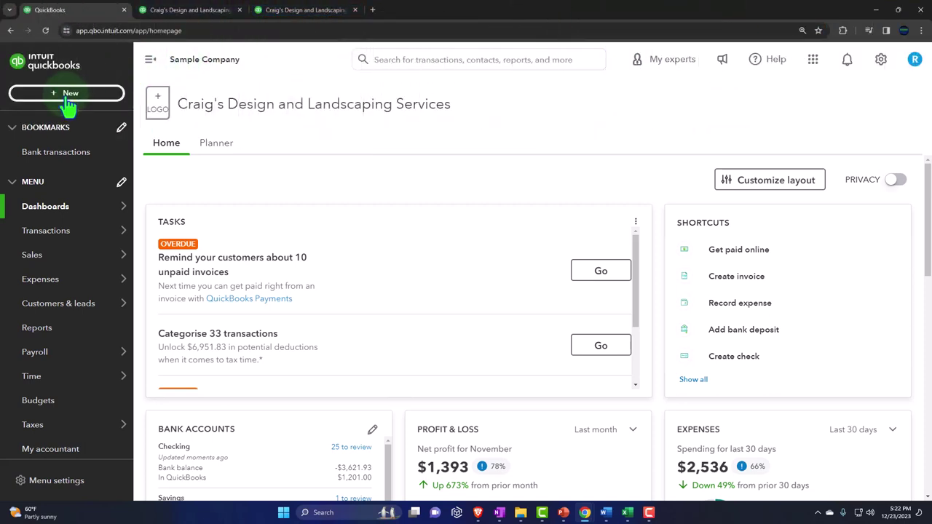
click(66, 96)
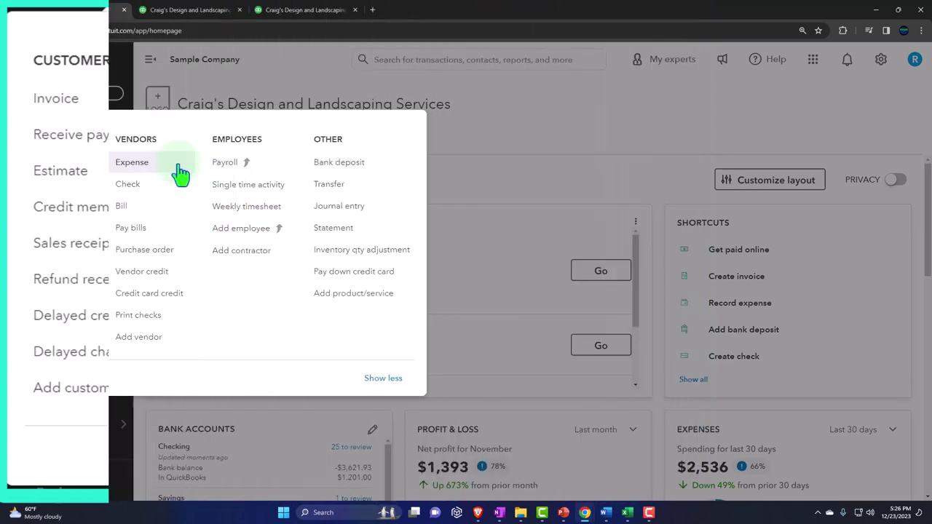
- Collapse the navigation menu on the Balance Sheet and enlarge the page to 150%
click(192, 9)
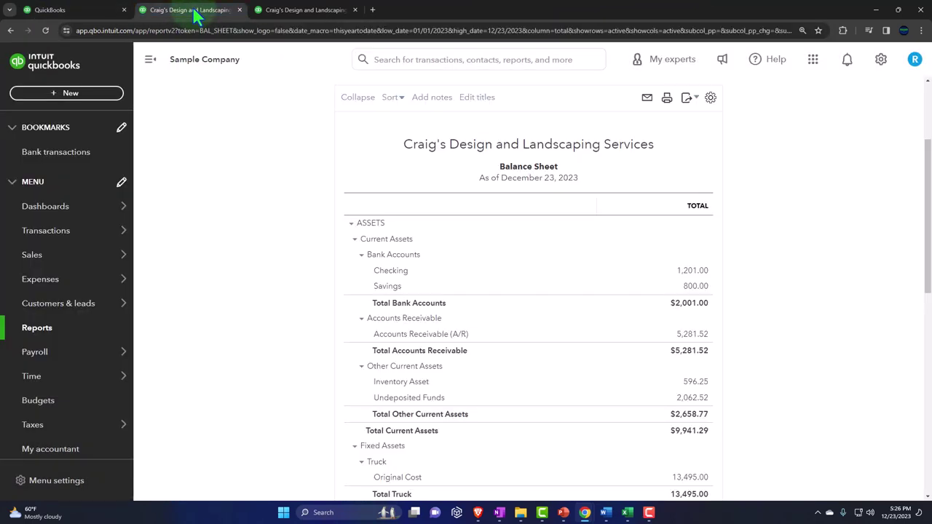
click(151, 61)
key(ctrl+plus)
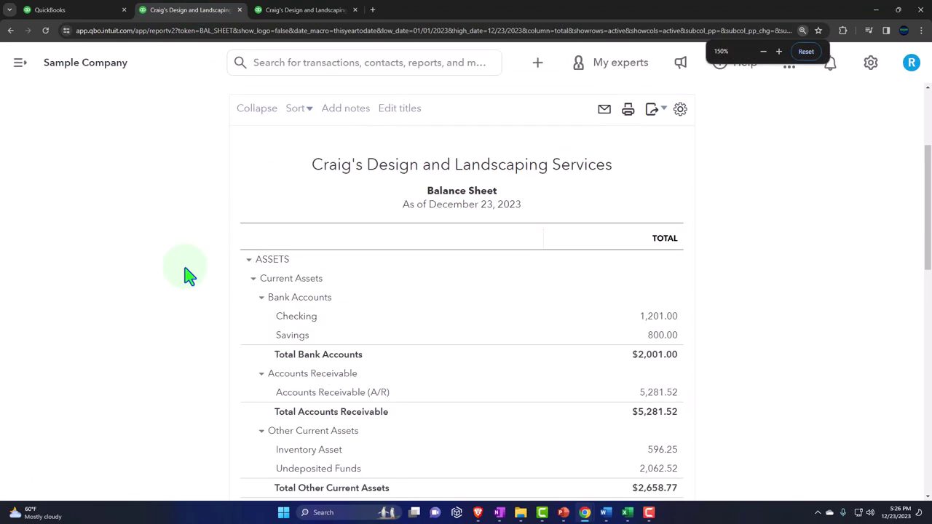
- Drill down from the Accounts Payable (A/P) amount to its Transaction Report and dismiss the modern view introduction
scroll(188, 276, down, 5)
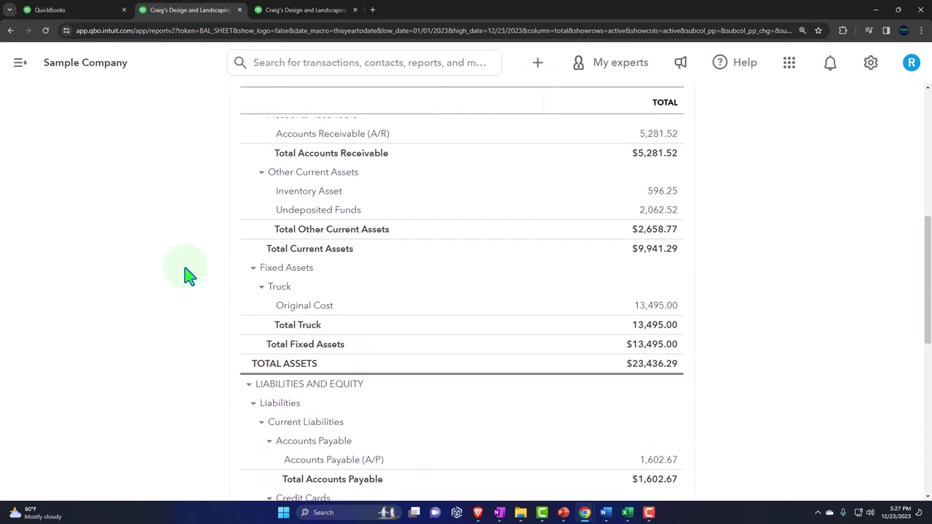
scroll(186, 273, down, 1)
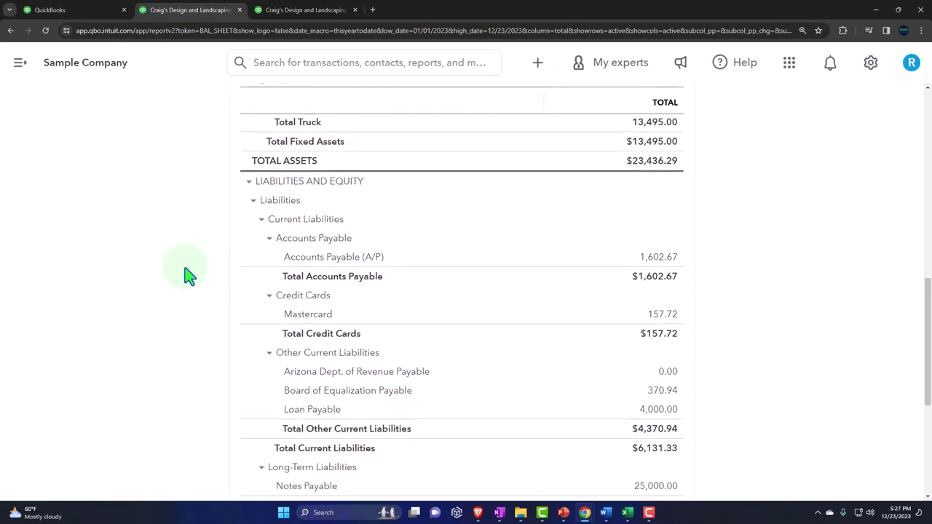
click(661, 264)
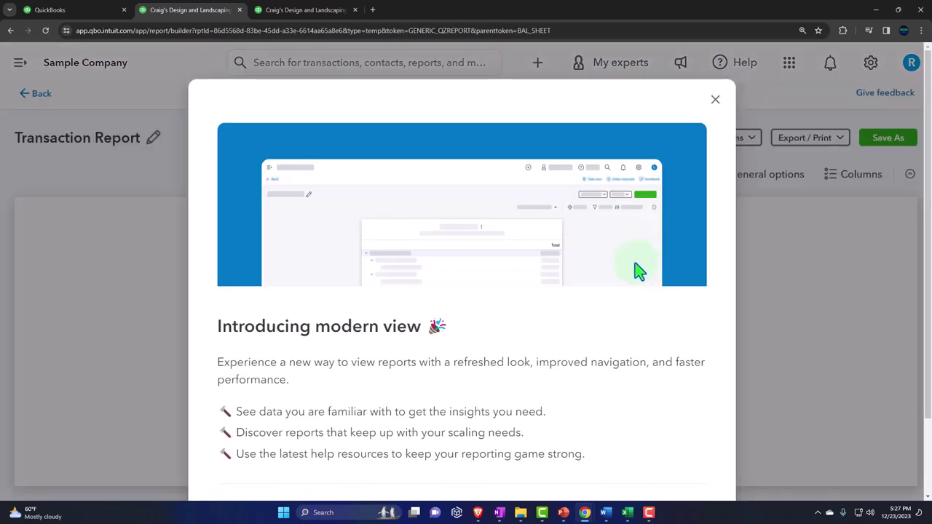
click(716, 100)
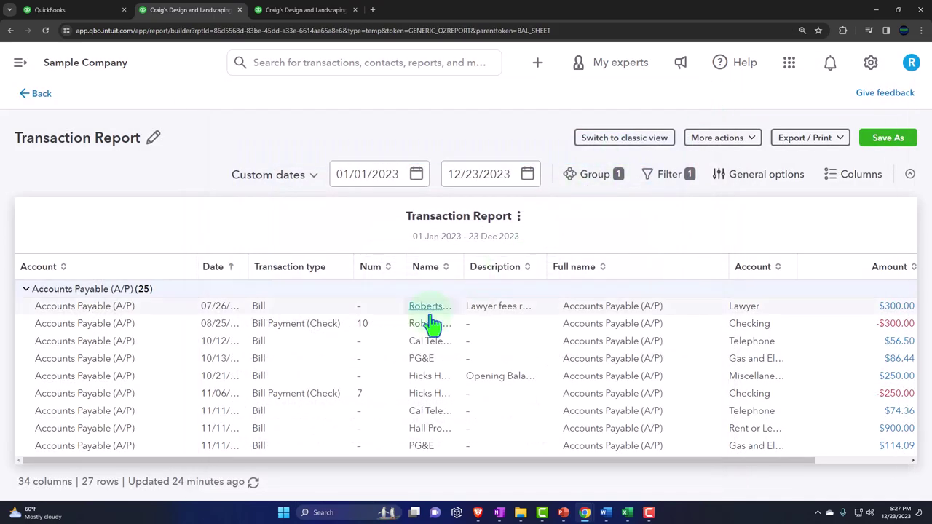
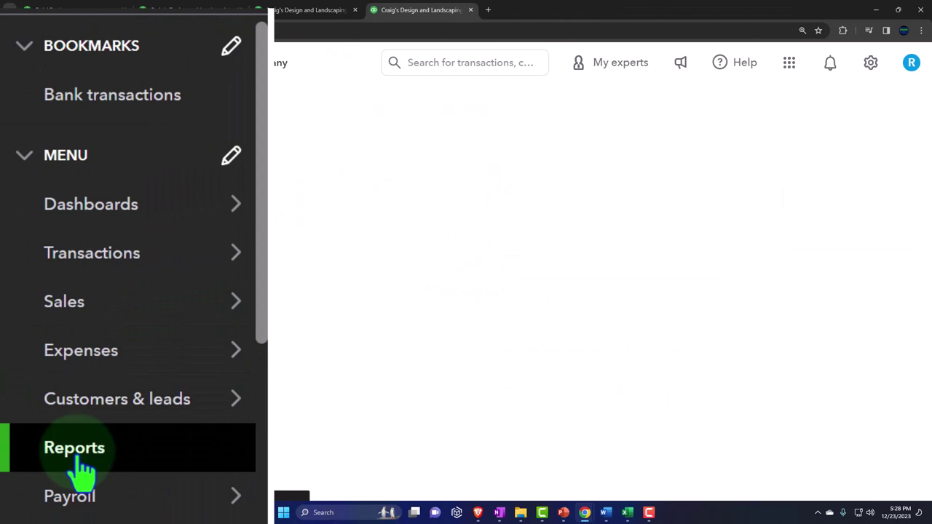
- Collapse the navigation menu, open the Vendor Balance Detail report under What you owe, and review its vendor balances through the total
click(177, 65)
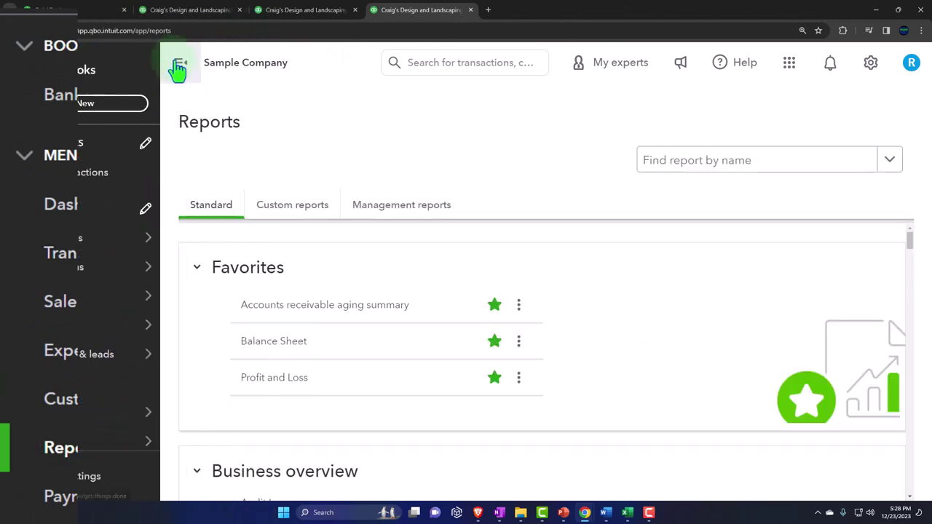
scroll(64, 348, down, 2)
scroll(62, 348, down, 7)
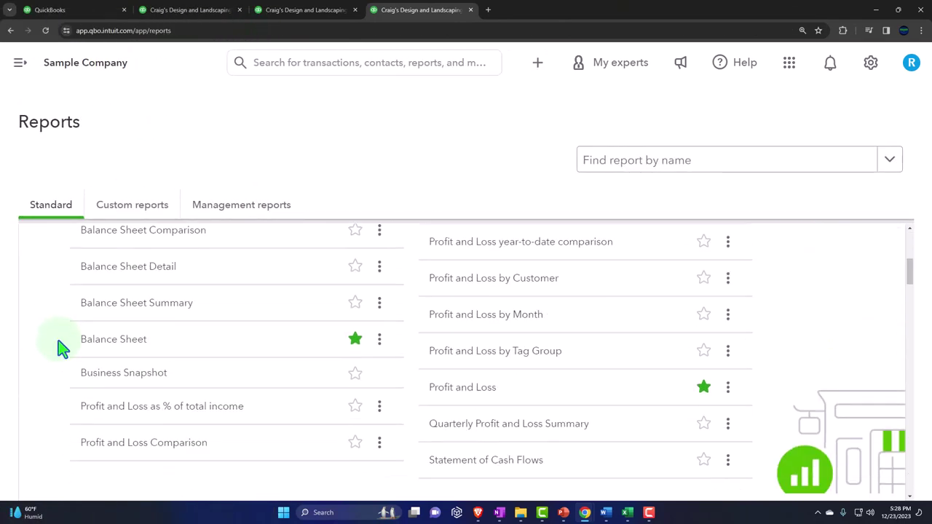
scroll(58, 361, down, 8)
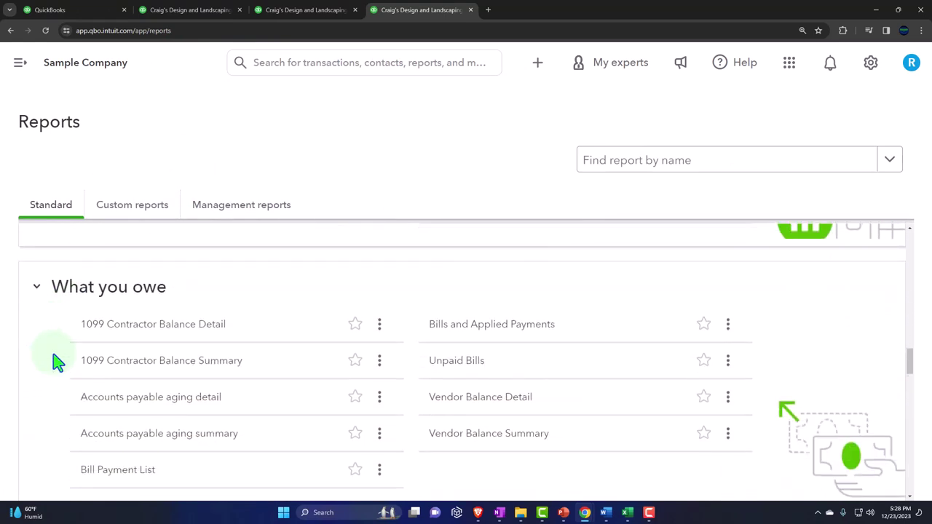
scroll(59, 362, down, 1)
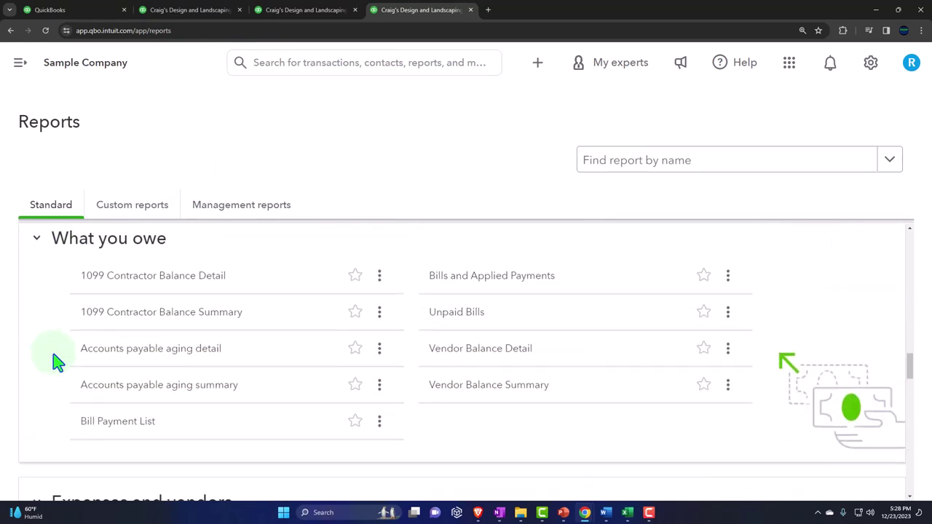
click(491, 362)
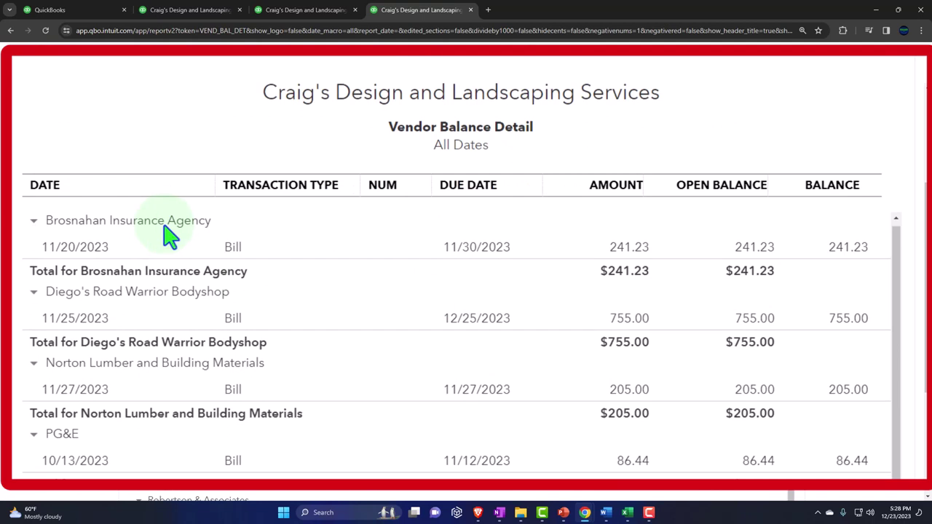
scroll(169, 234, down, 5)
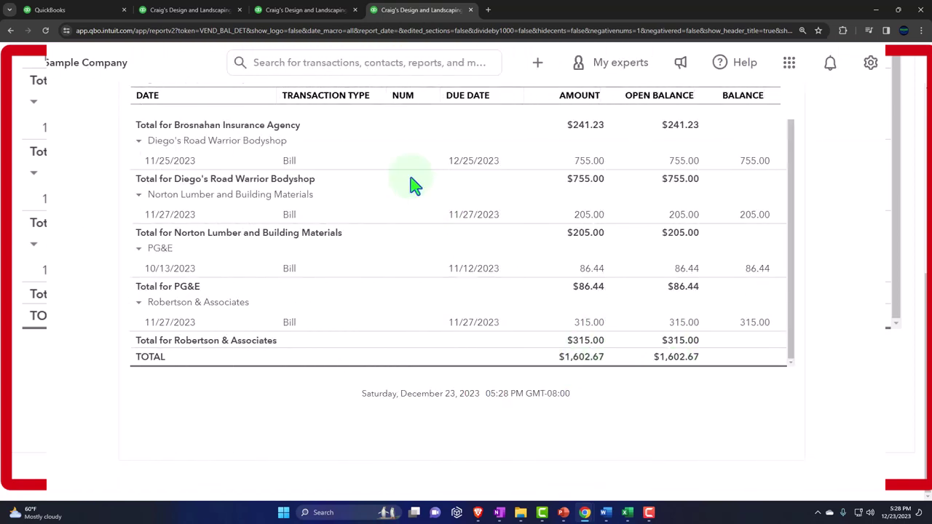
- Check the Accounts Payable total on the Balance Sheet, and return to the home page in the first browser tab
click(201, 14)
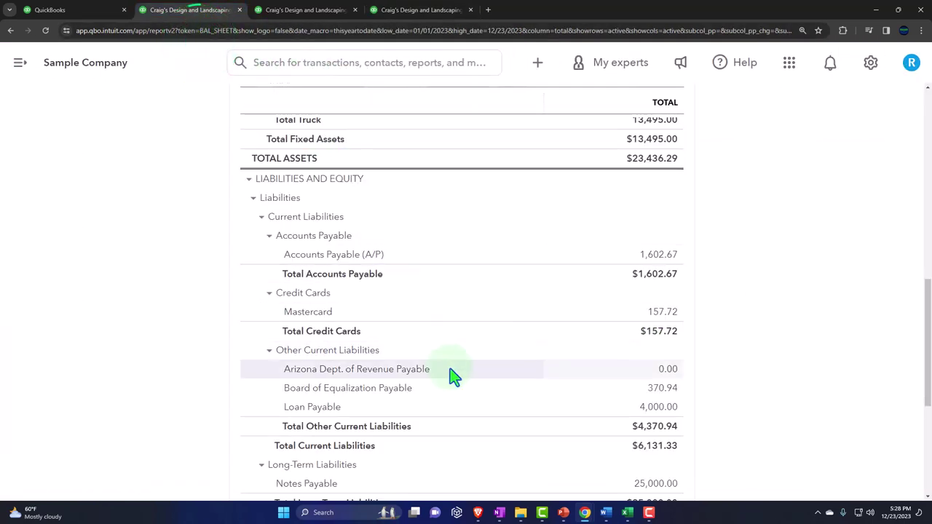
click(652, 273)
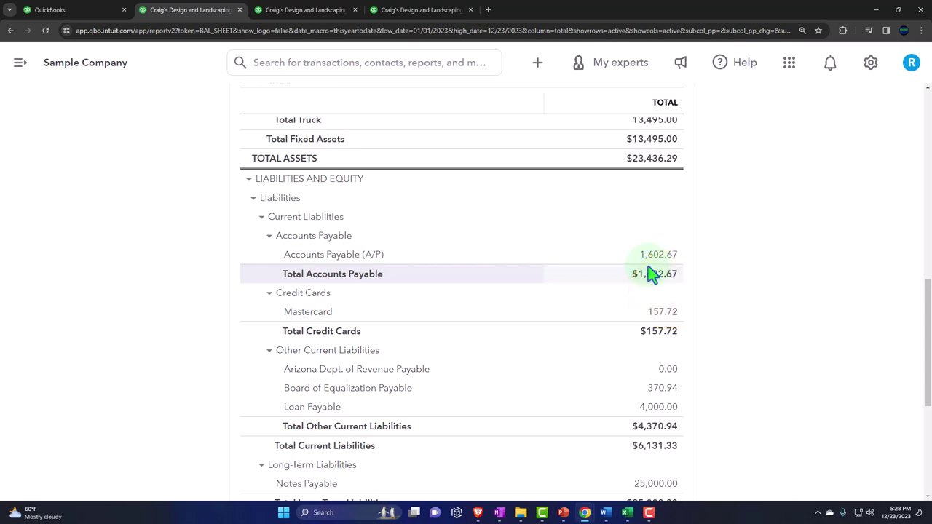
click(92, 11)
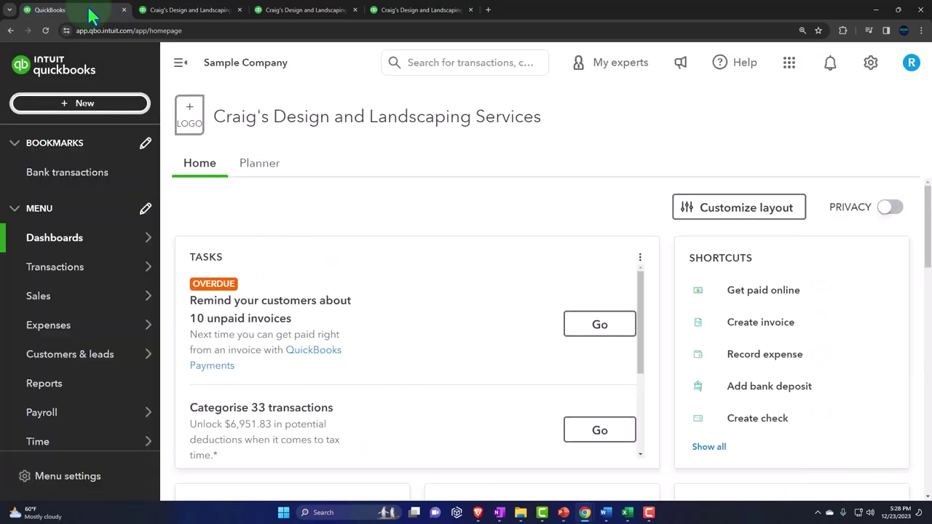
- Open the Pay Bills form, examine the payees with open balances, and close the form
click(86, 104)
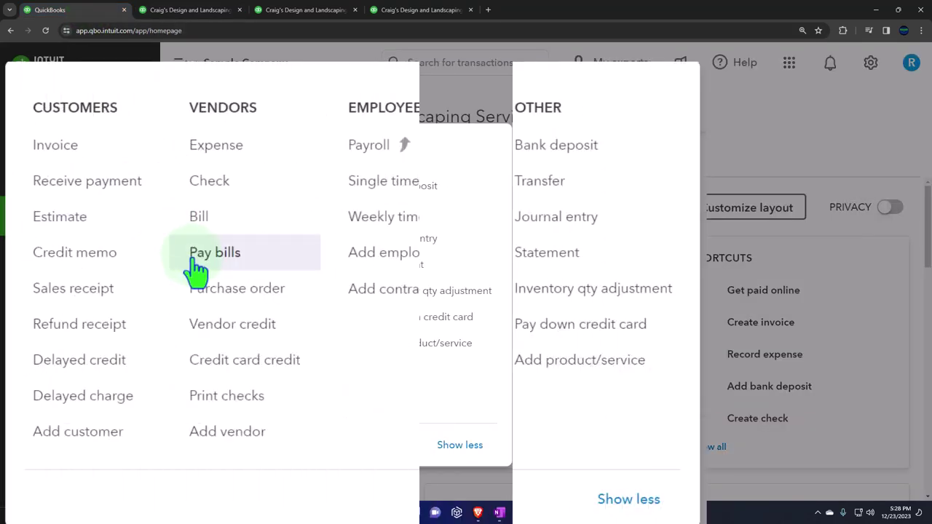
click(149, 275)
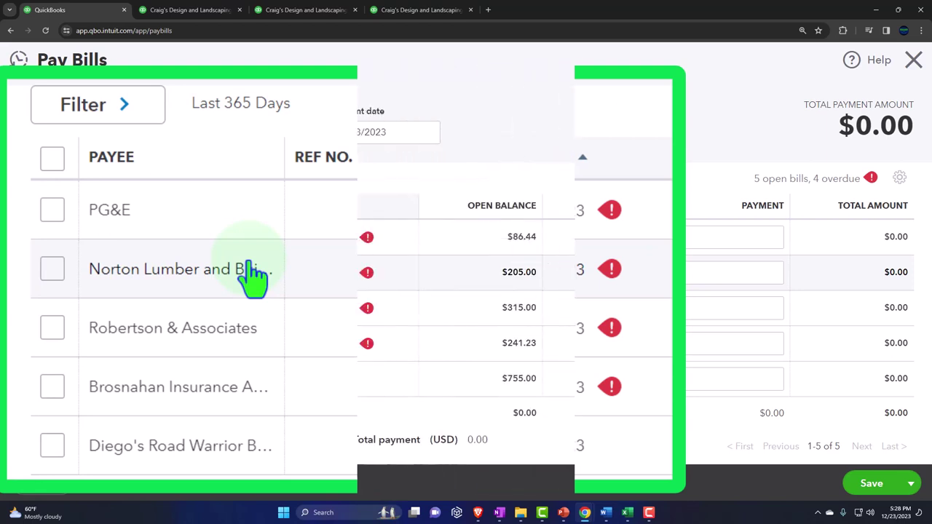
click(912, 64)
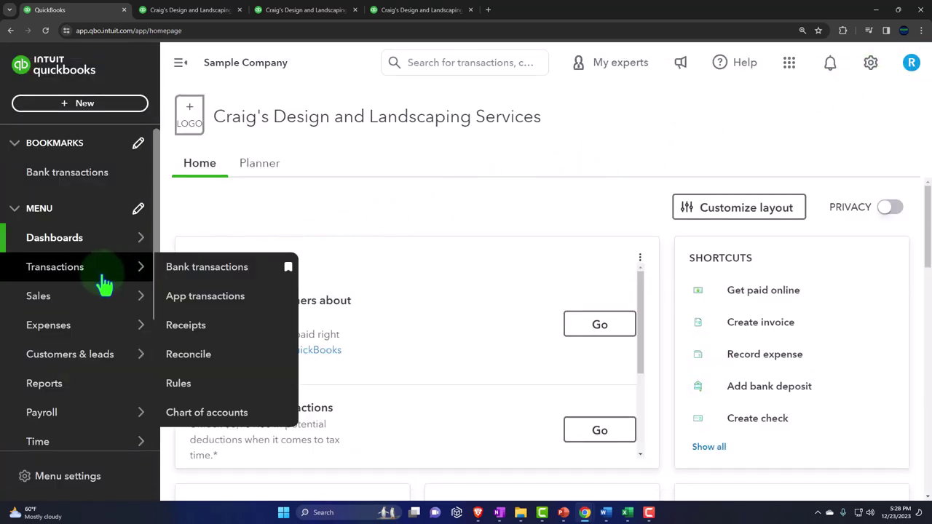
- Go to the Expenses page, collapse the navigation menu, and limit the transaction list to the Bill type
scroll(81, 306, down, 1)
mouse_move(78, 362)
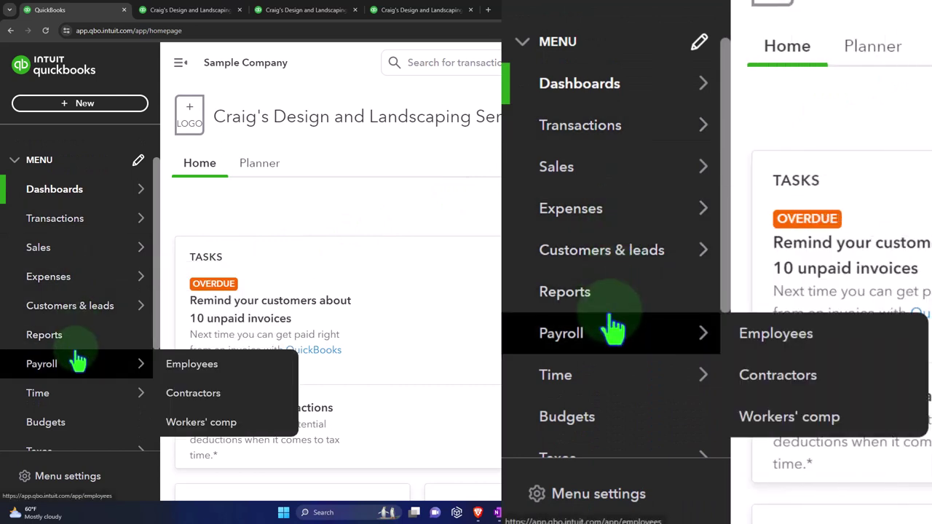
click(62, 284)
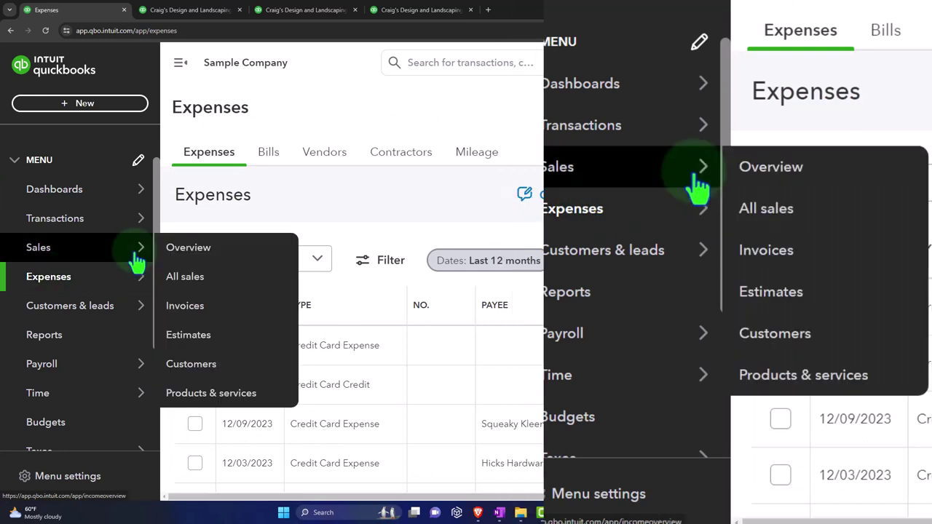
click(177, 72)
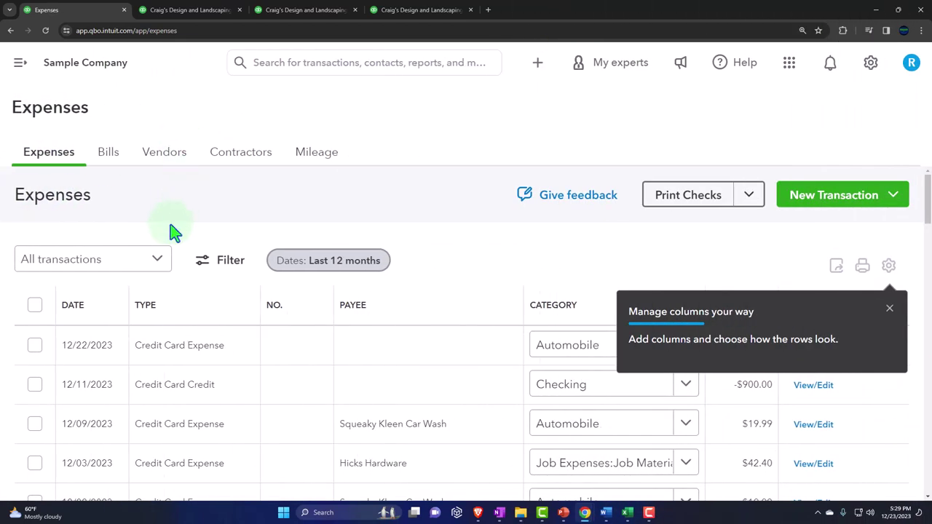
click(158, 260)
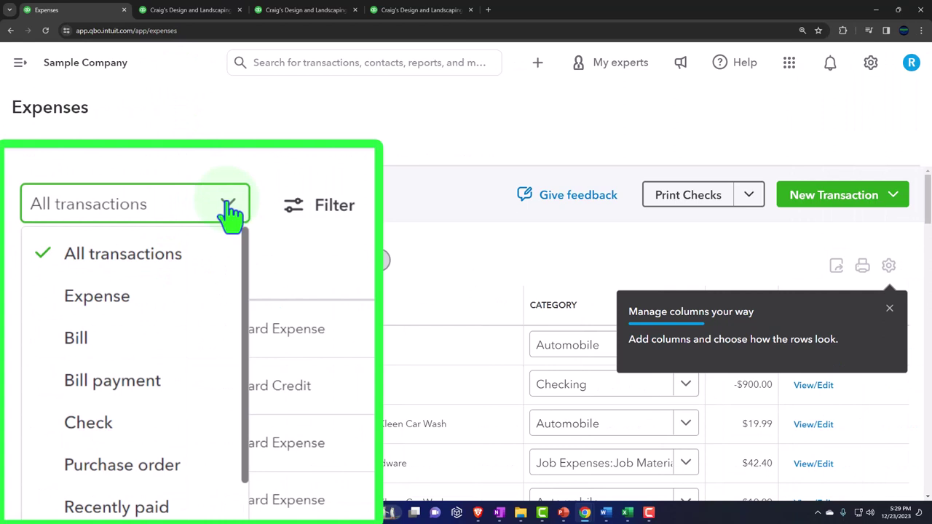
click(105, 338)
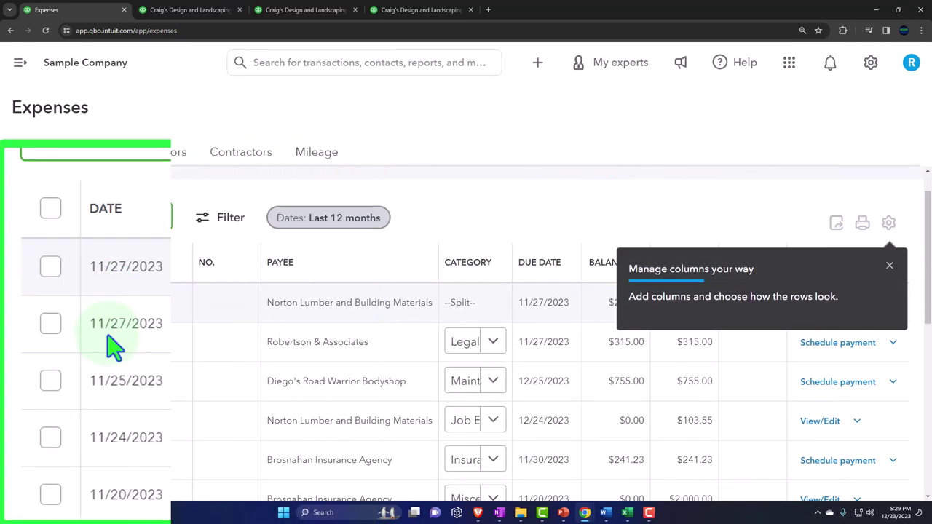
- Filter the bill list by Open status and dismiss the column management tip
click(218, 268)
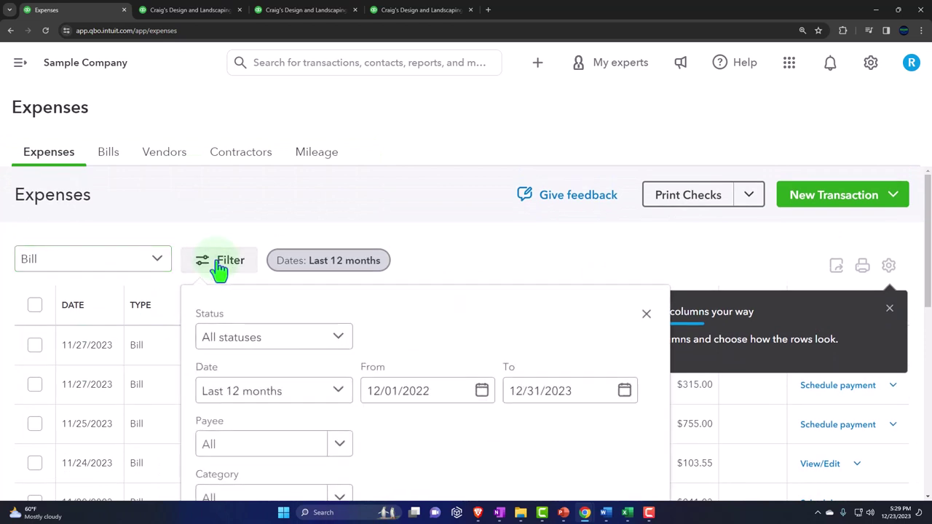
click(335, 338)
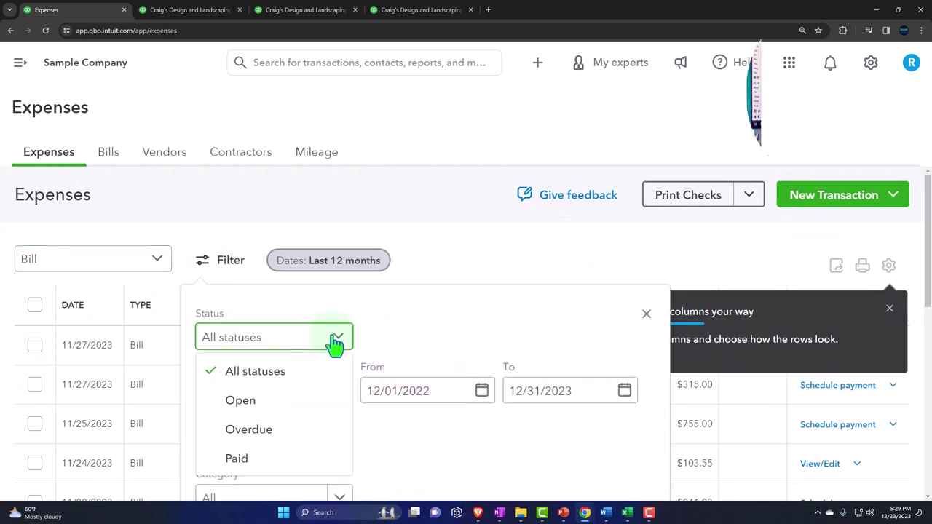
click(271, 400)
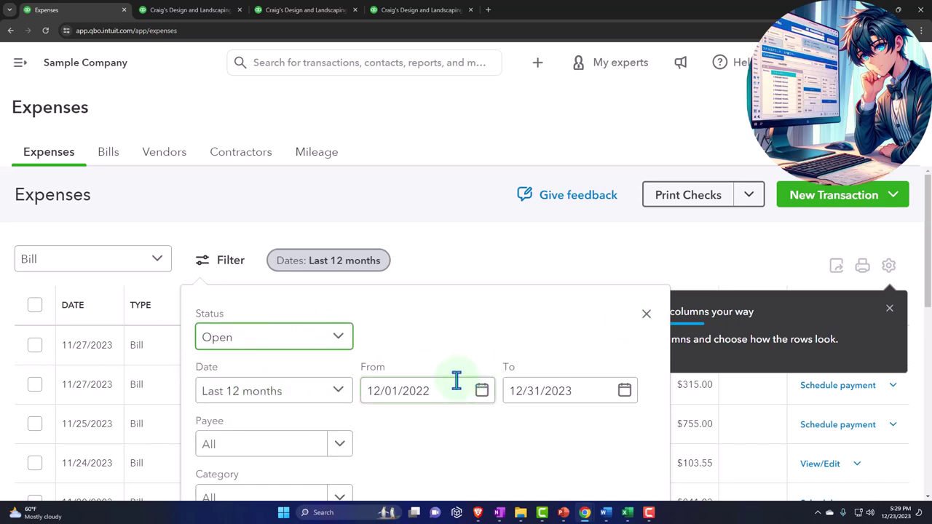
click(646, 313)
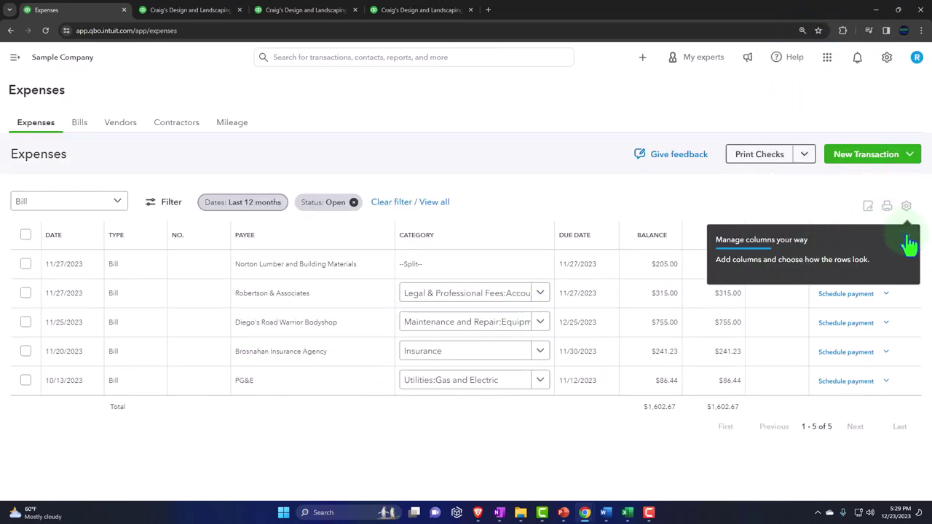
click(909, 241)
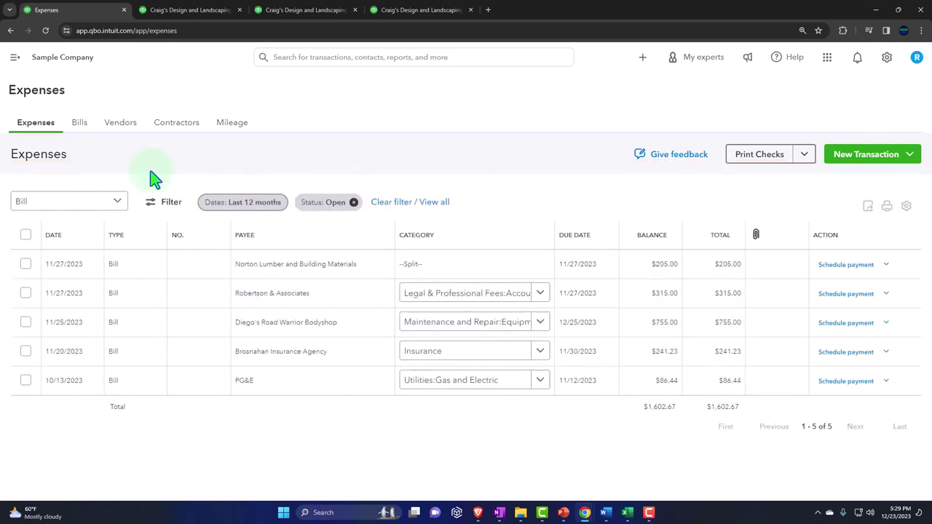
- Go to the Bills page and examine the due status of the unpaid bills
click(80, 123)
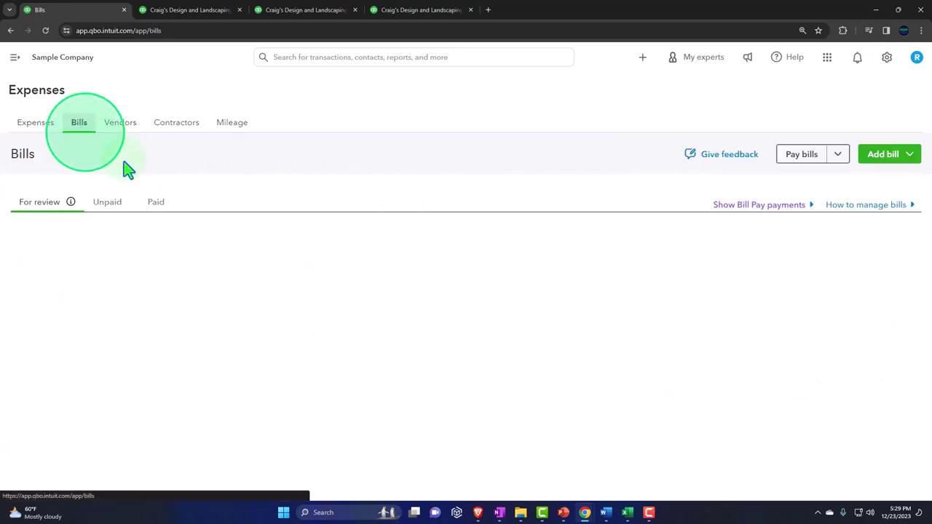
click(149, 234)
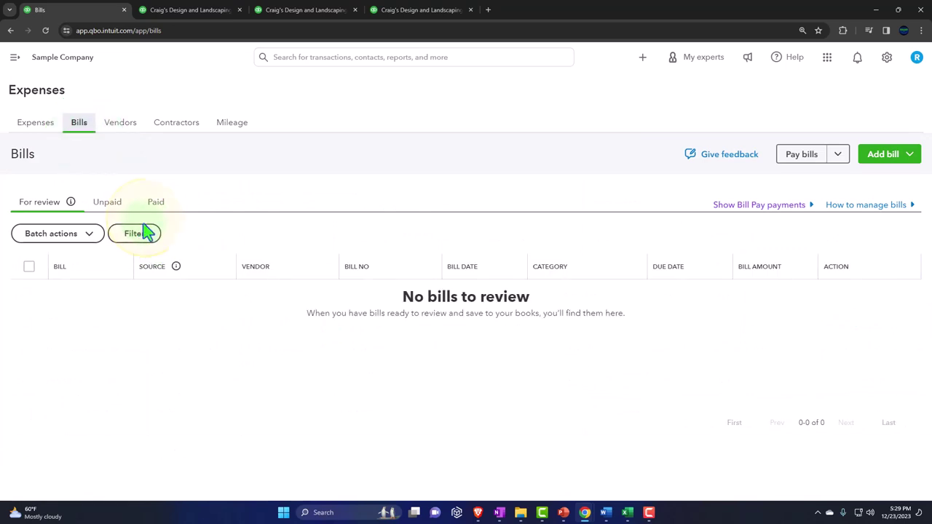
click(110, 206)
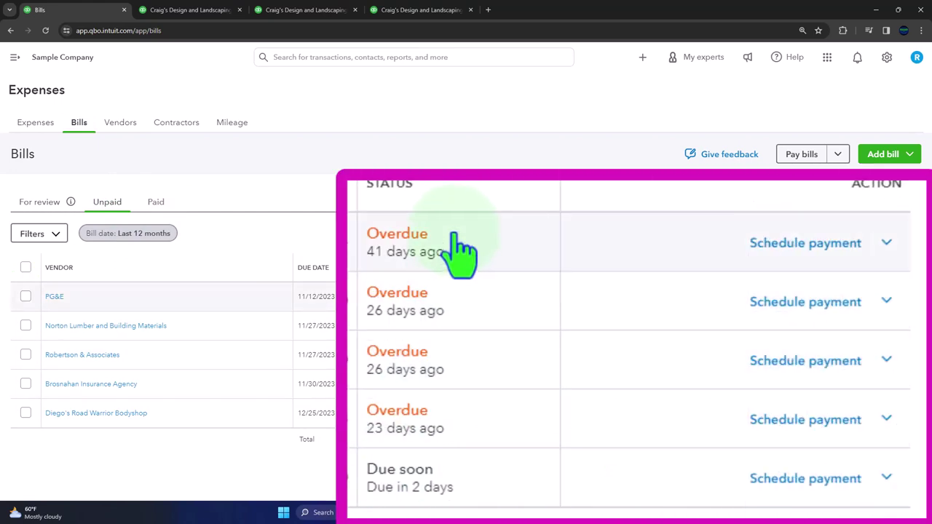
- Go to the Vendors page and filter the vendors by overdue bills, followed by open bills
click(121, 124)
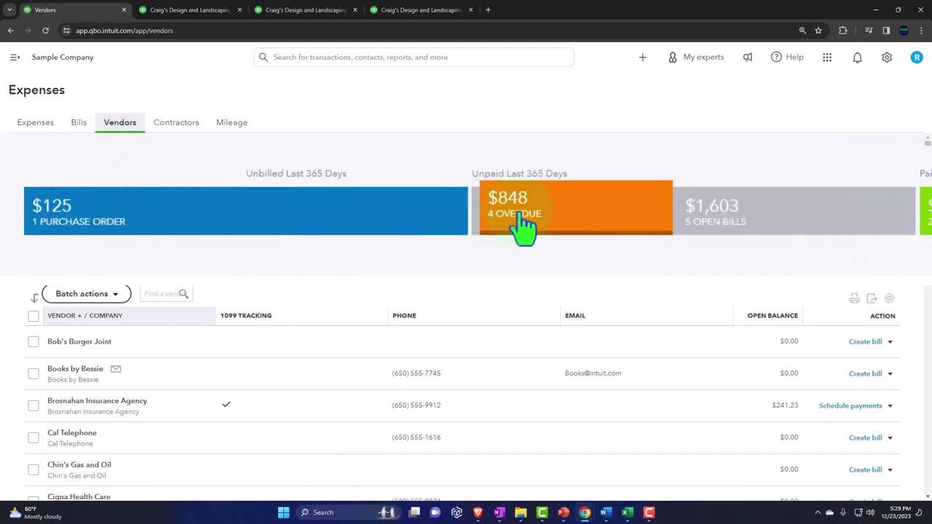
click(522, 222)
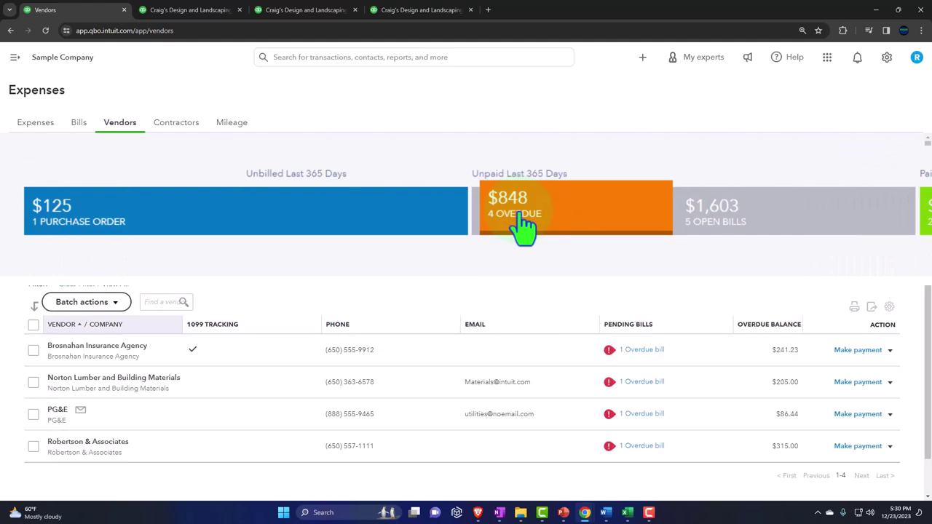
click(792, 216)
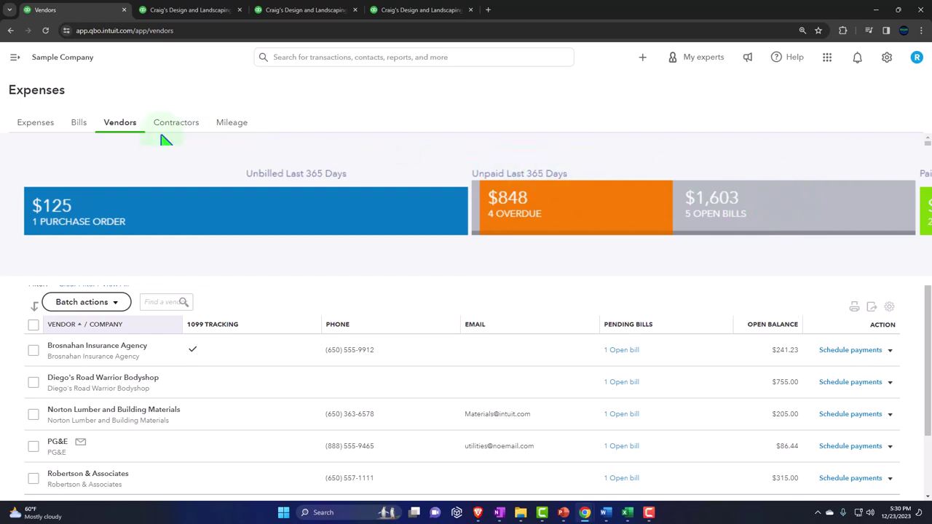
- Expand the navigation menu and select the Norton Lumber and Robertson & Associates bills in a Pay Bills form
click(15, 62)
click(58, 88)
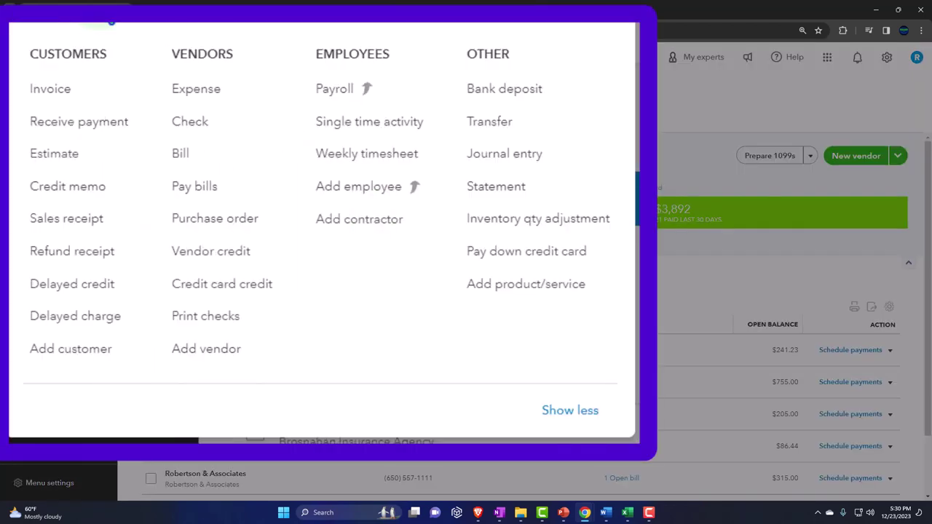
click(114, 210)
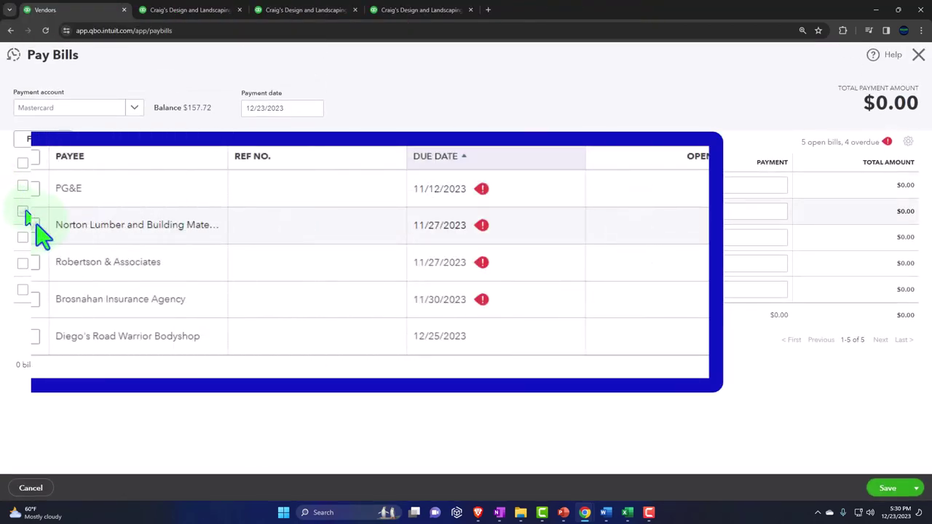
click(29, 219)
click(32, 264)
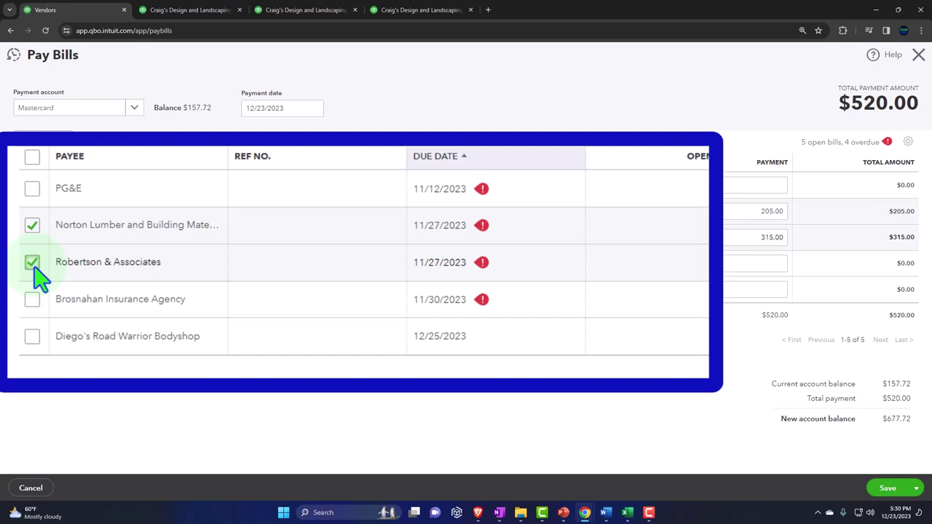
- Deselect both bills and leave the Pay Bills form without saving
click(32, 263)
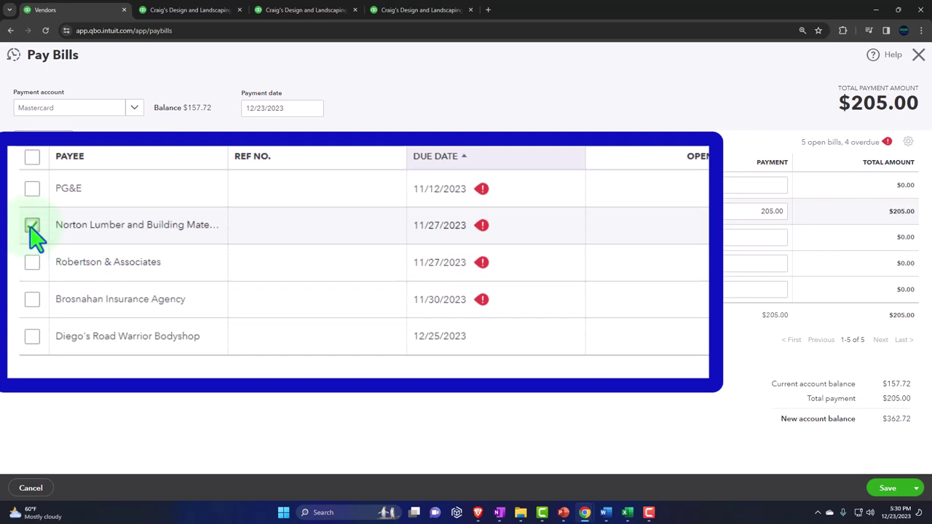
click(32, 226)
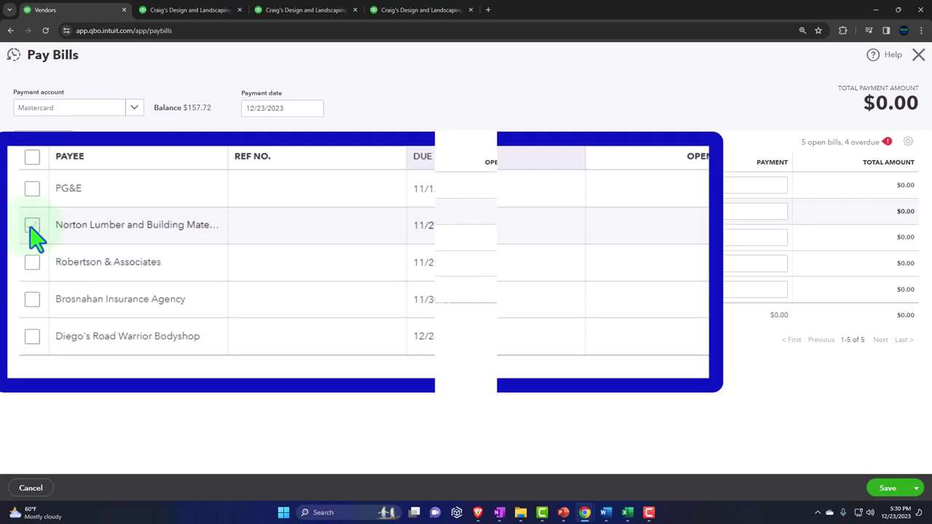
click(918, 55)
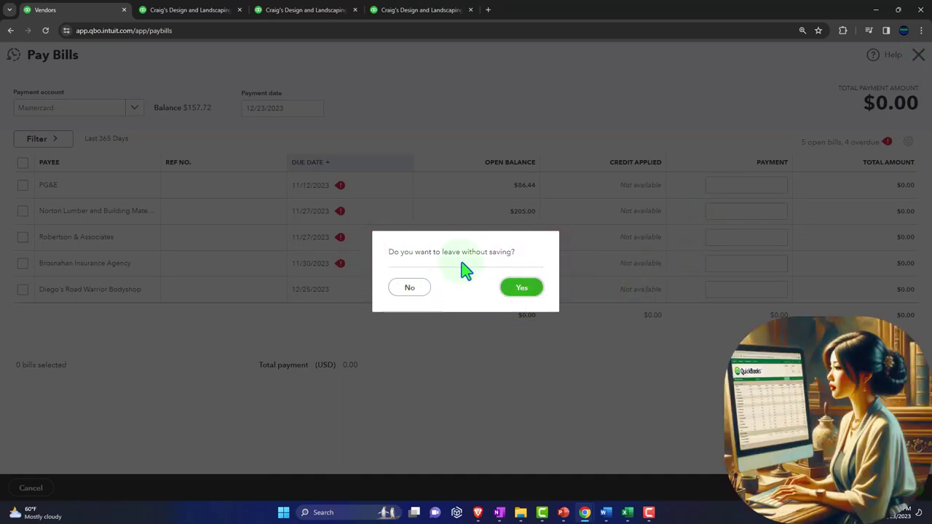
click(519, 292)
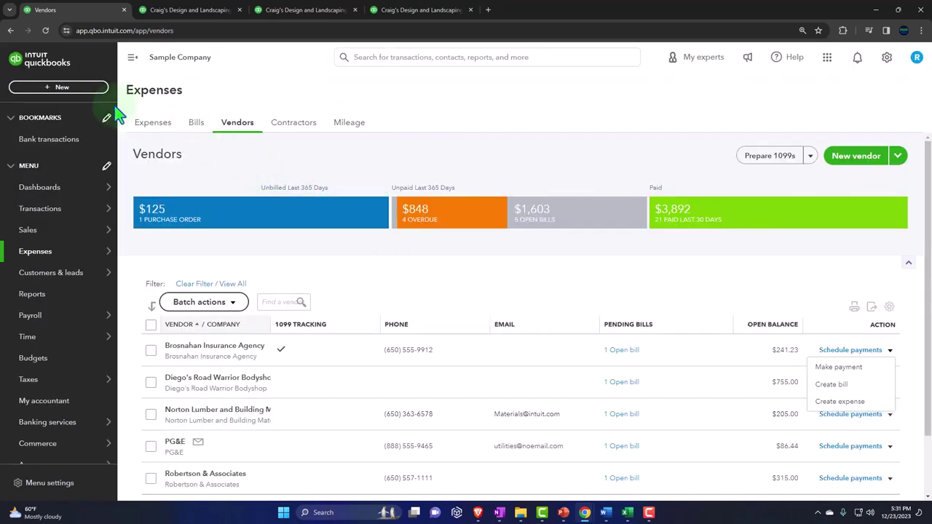
- Start a new bill and add Vendor 5 as its vendor, saving the vendor record with only the name filled in
click(59, 88)
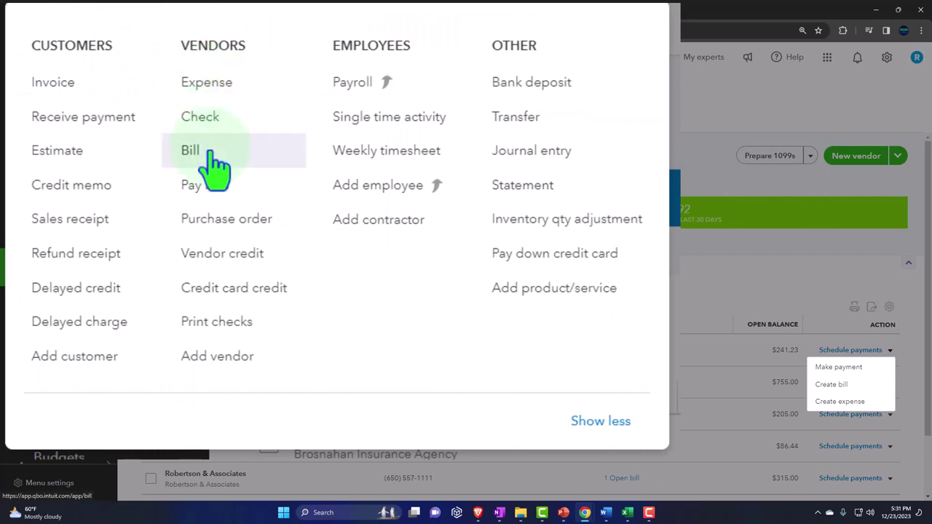
click(127, 195)
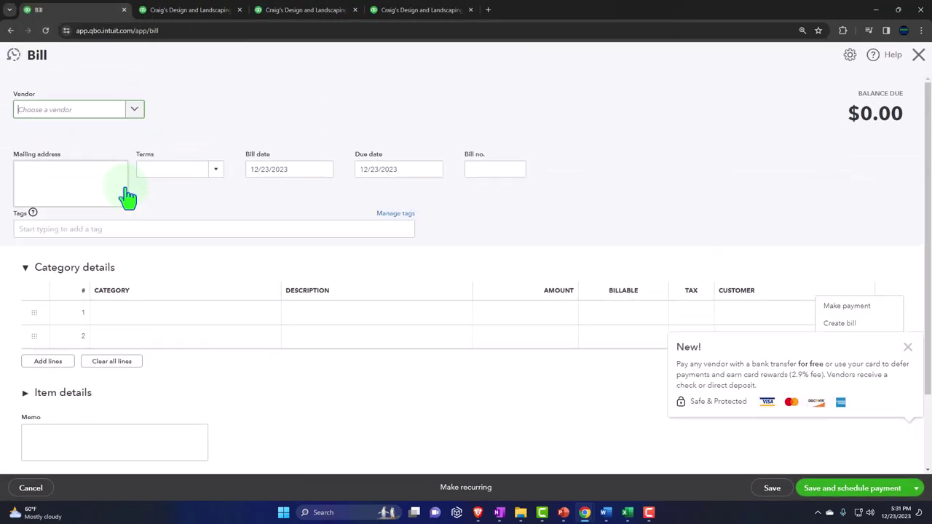
text(Vendor)
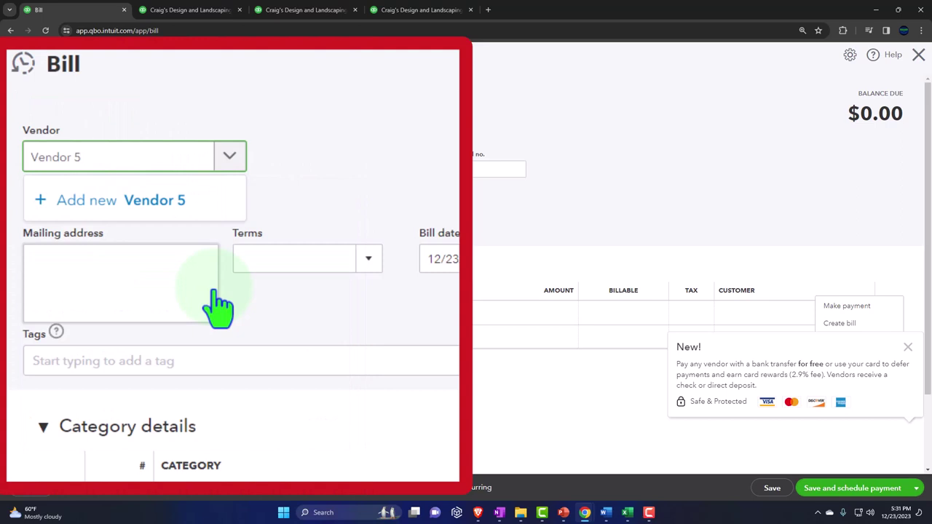
text( 5)
click(87, 216)
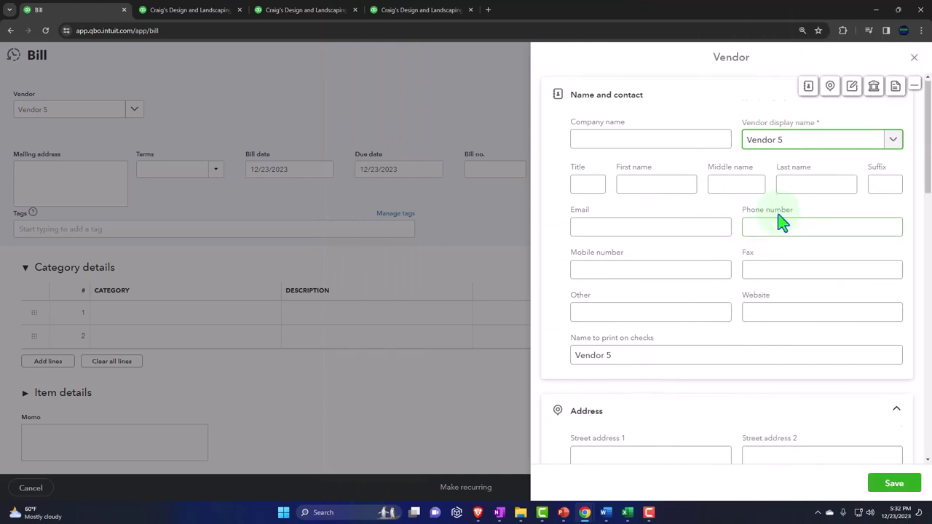
scroll(874, 442, down, 3)
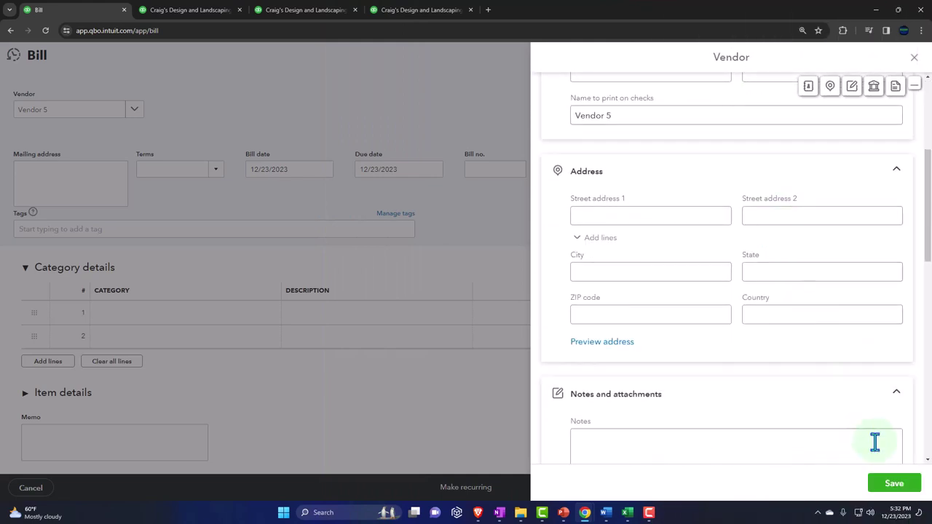
click(878, 484)
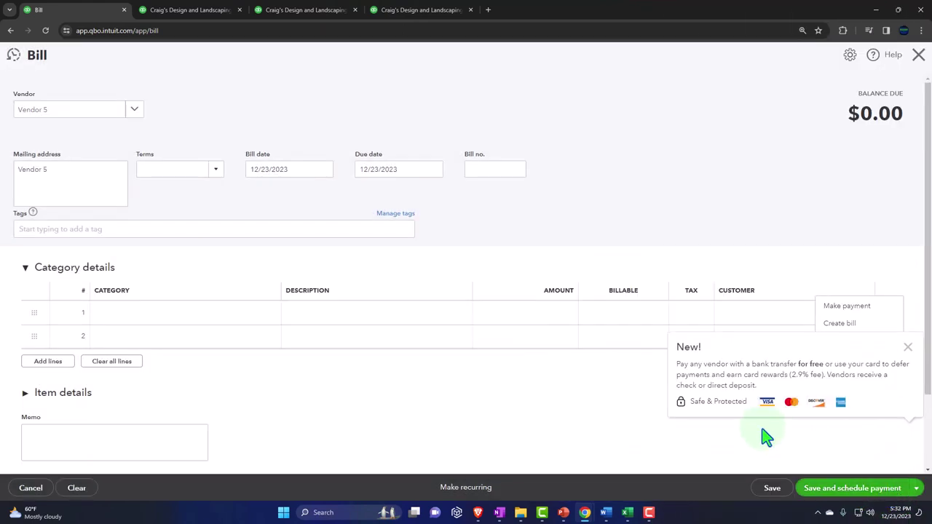
- Enter 010424 as the bill date for the Vendor 5 bill
click(313, 173)
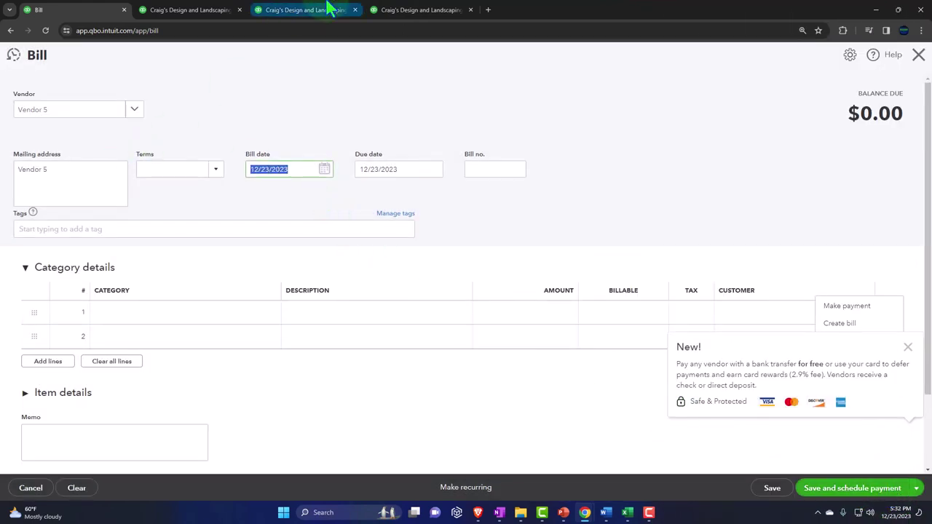
text(010)
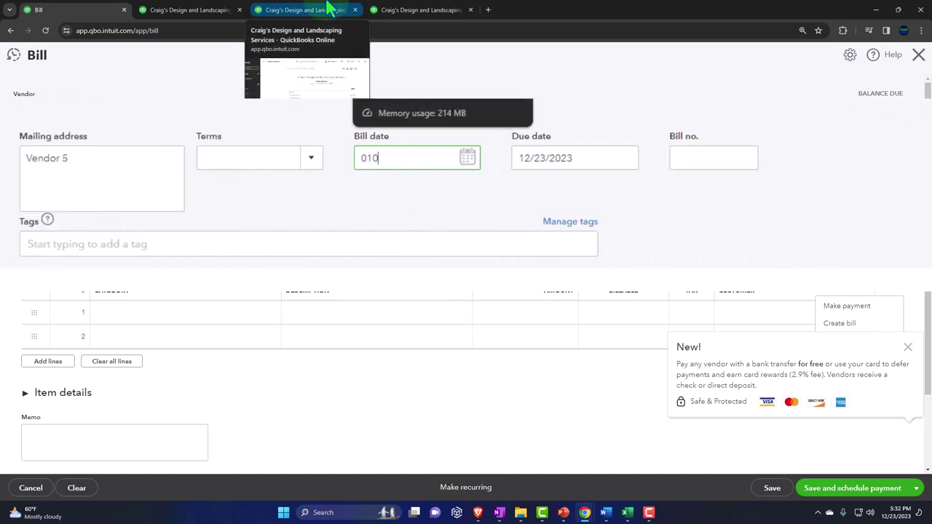
text(424)
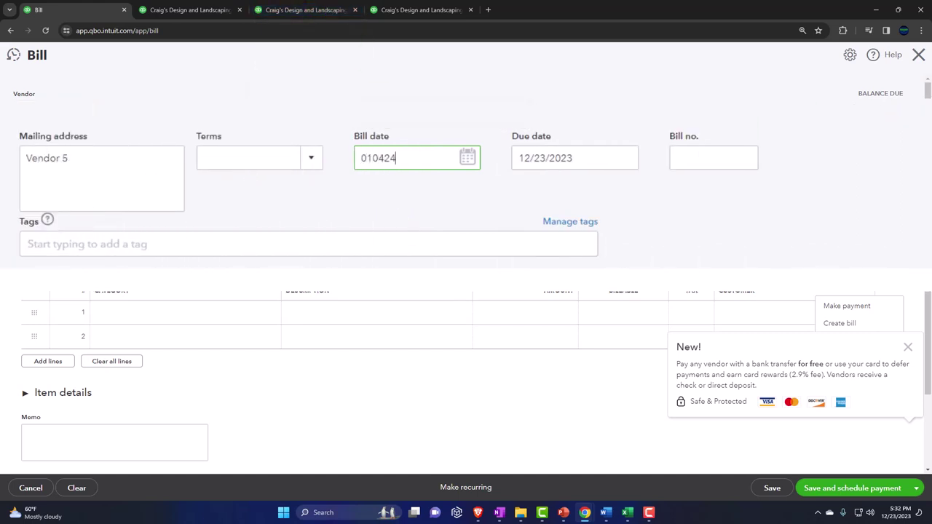
- Keep the bill's default due date and start adding a new account named Expense 1 as the first line's category
key(Tab)
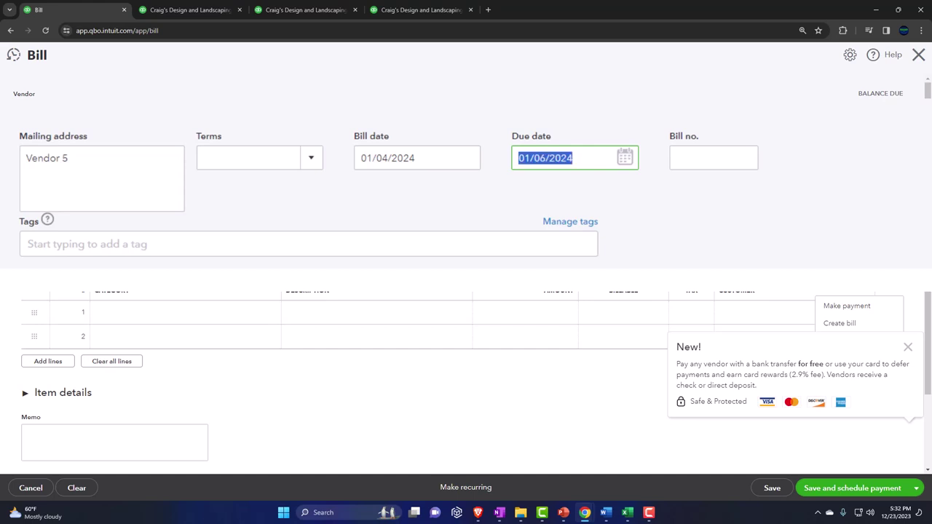
key(Tab)
key(Tab)
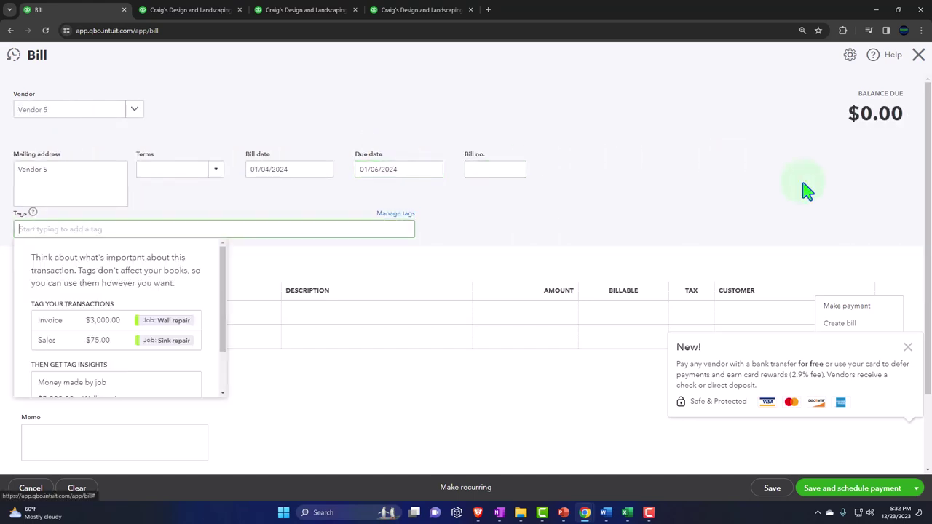
key(Tab)
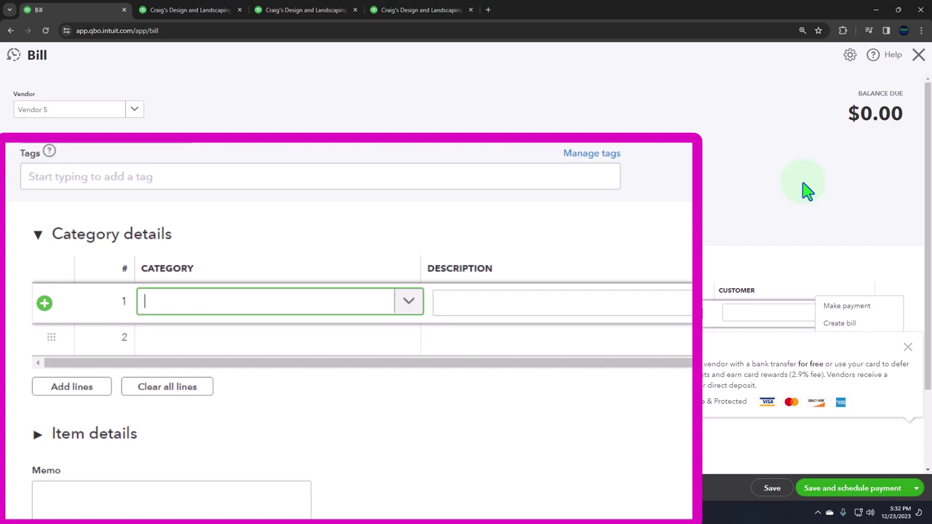
text(Expense)
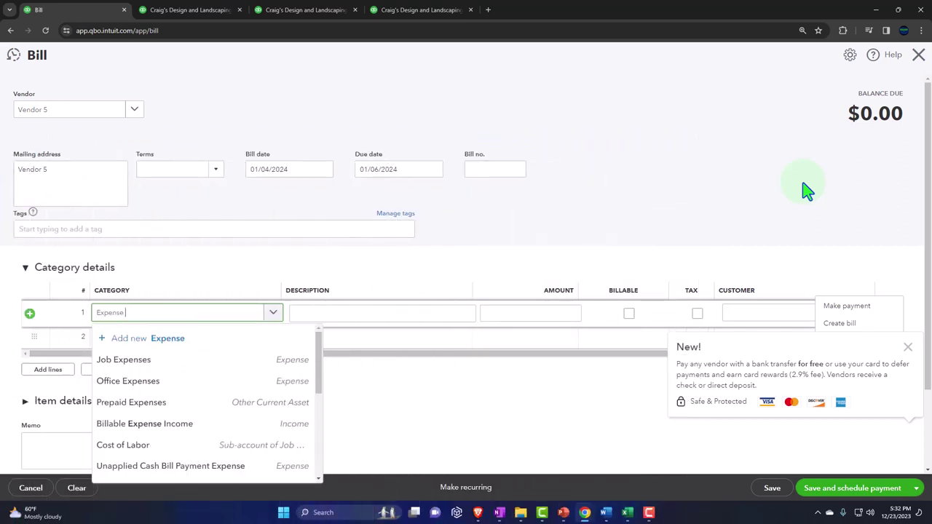
text( 1)
key(Return)
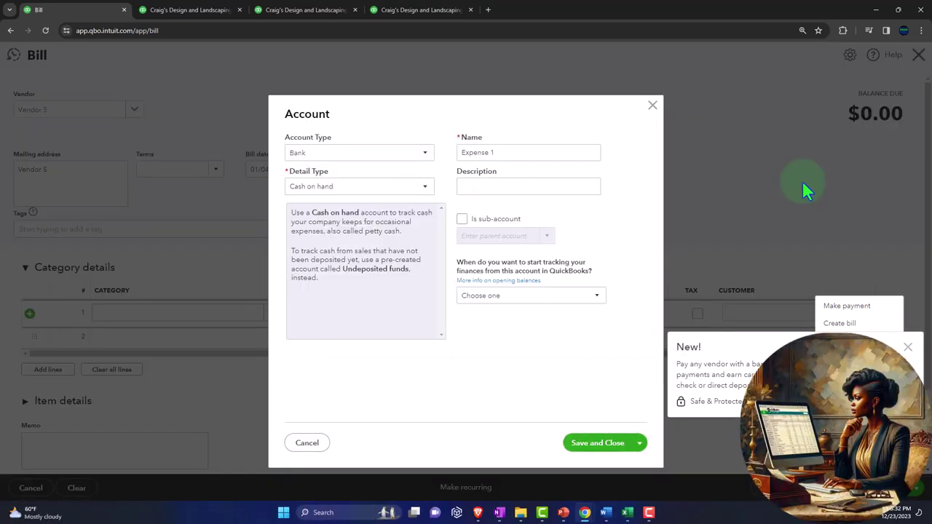
- Set the new account's type to Expenses and its detail type to Other Business Expenses, and save the account
click(419, 152)
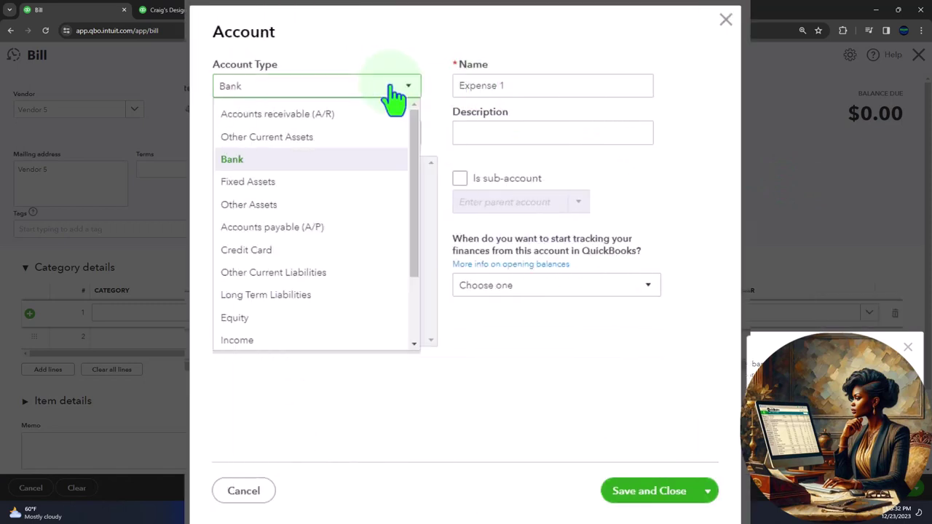
scroll(377, 266, down, 1)
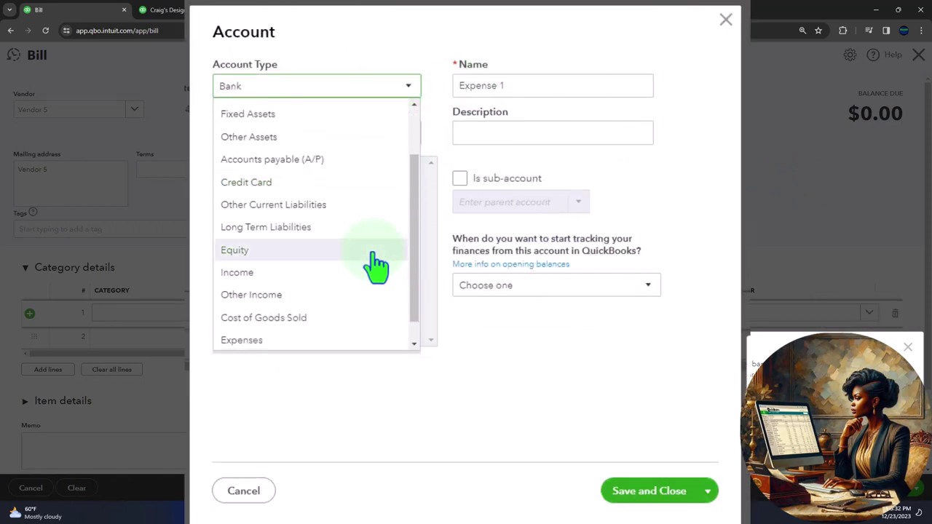
scroll(376, 266, down, 1)
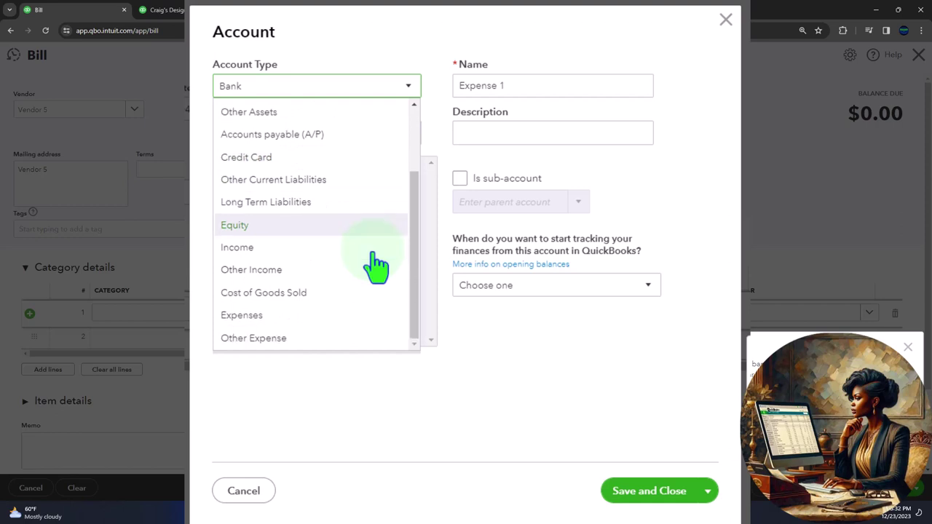
click(300, 316)
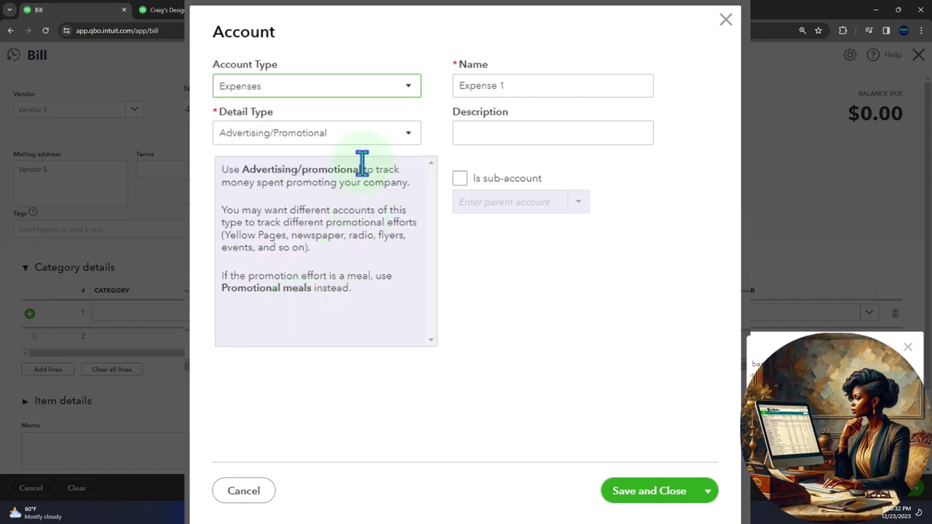
click(356, 142)
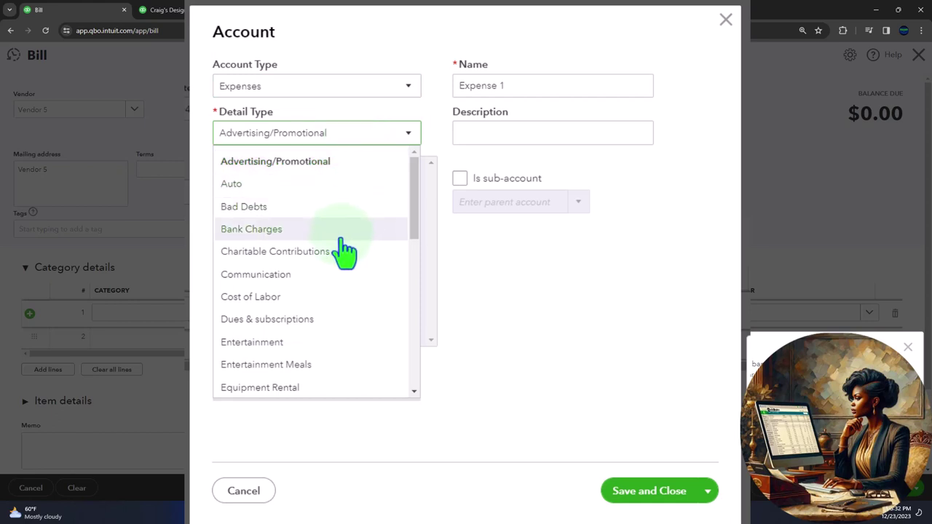
scroll(345, 251, down, 2)
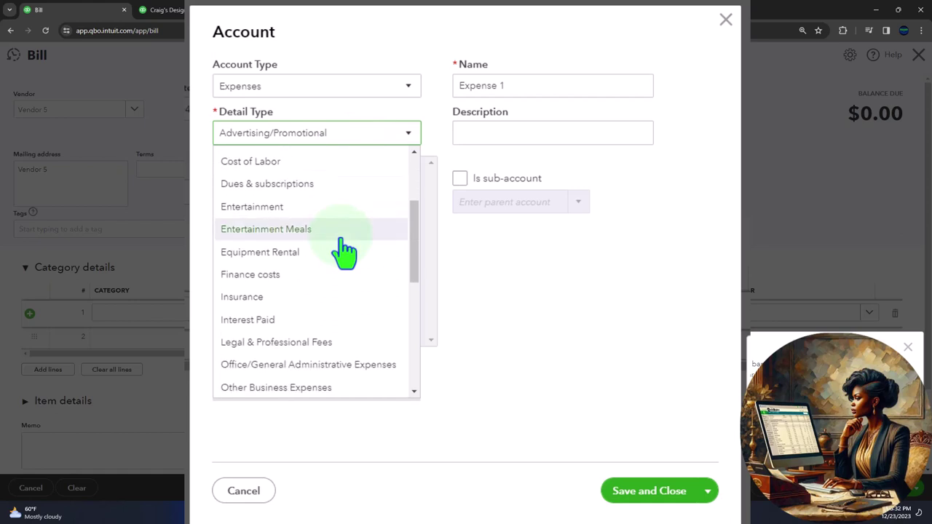
click(305, 387)
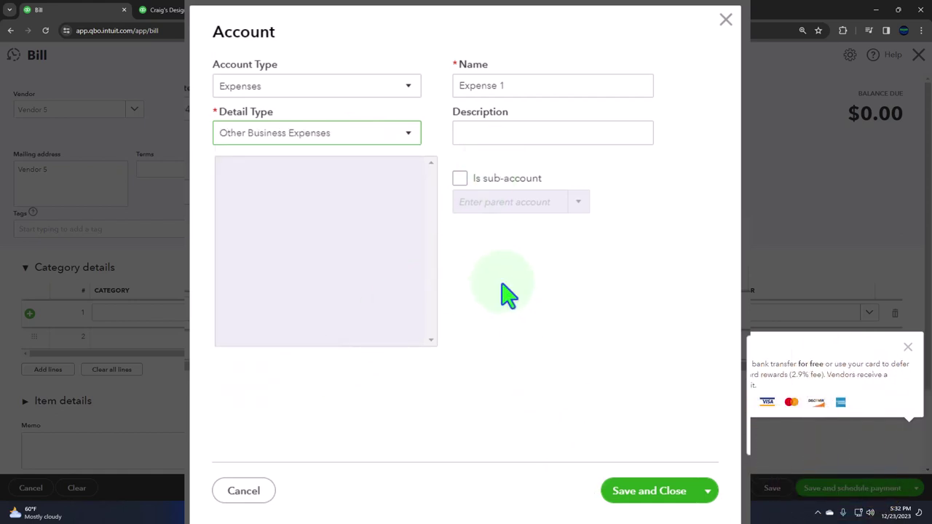
click(641, 493)
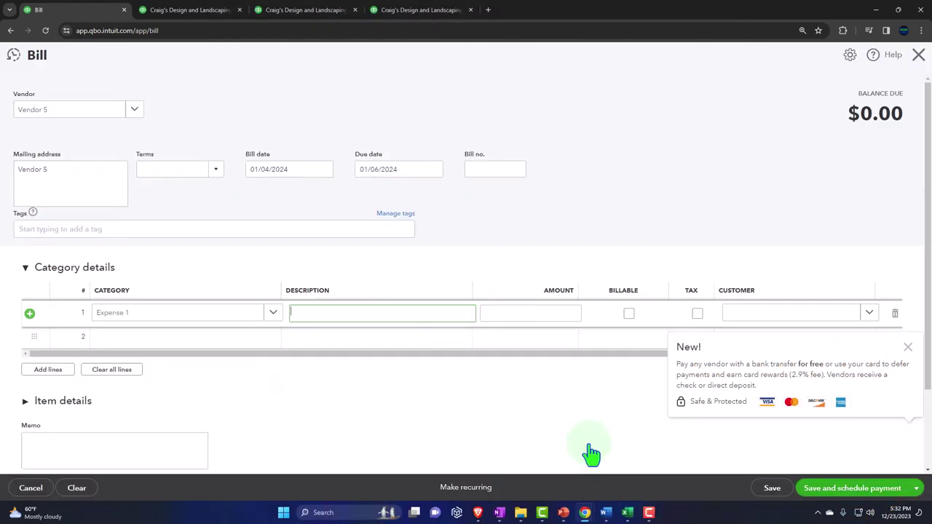
- Expand the bill's Item details section to look at its line columns, and collapse it again
click(23, 407)
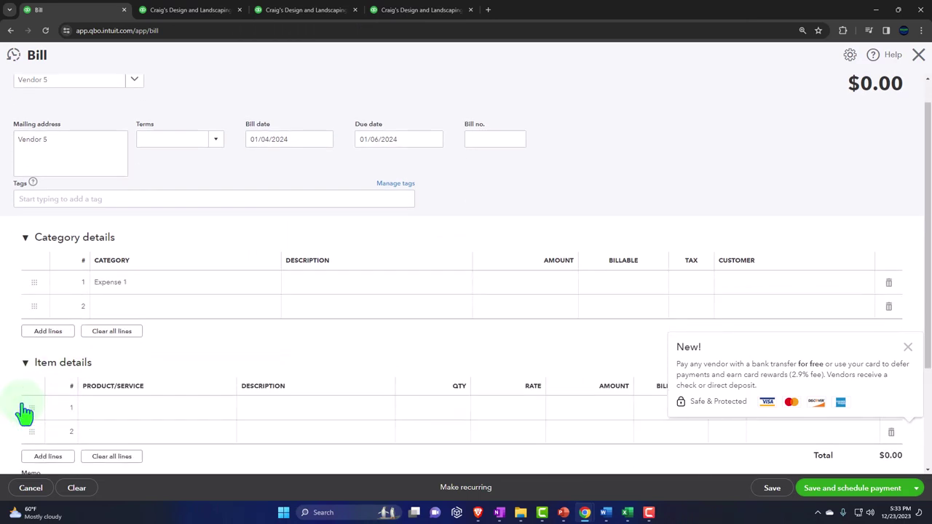
scroll(25, 412, down, 2)
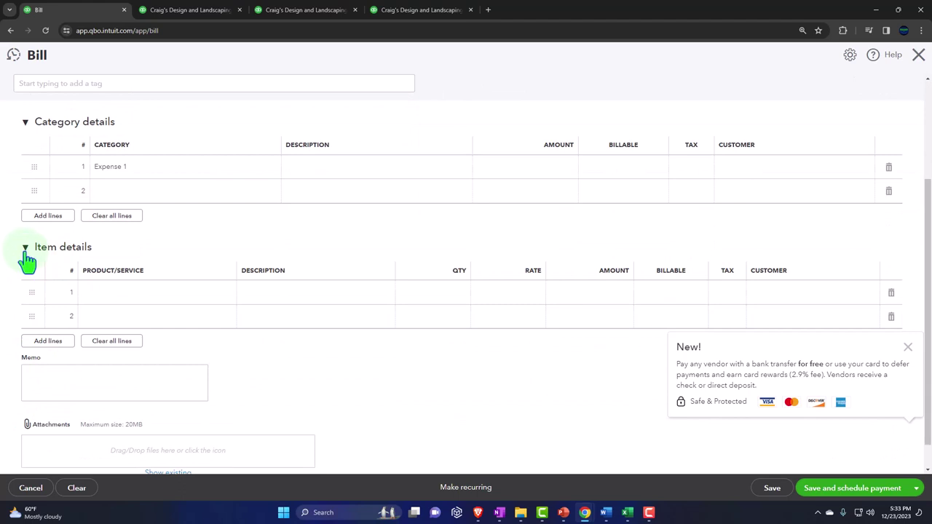
click(25, 248)
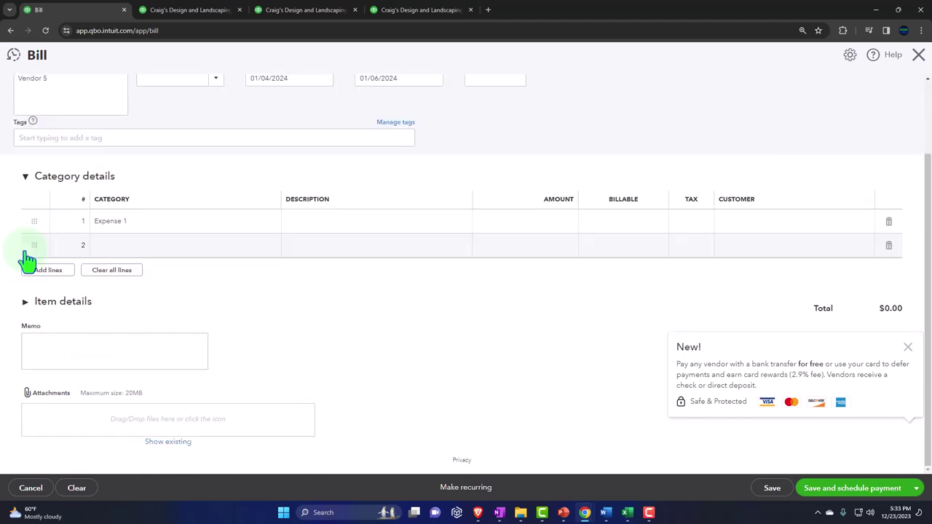
- Enter an amount of 120.00 on the bill's Expense 1 line, leaving its description blank
click(150, 229)
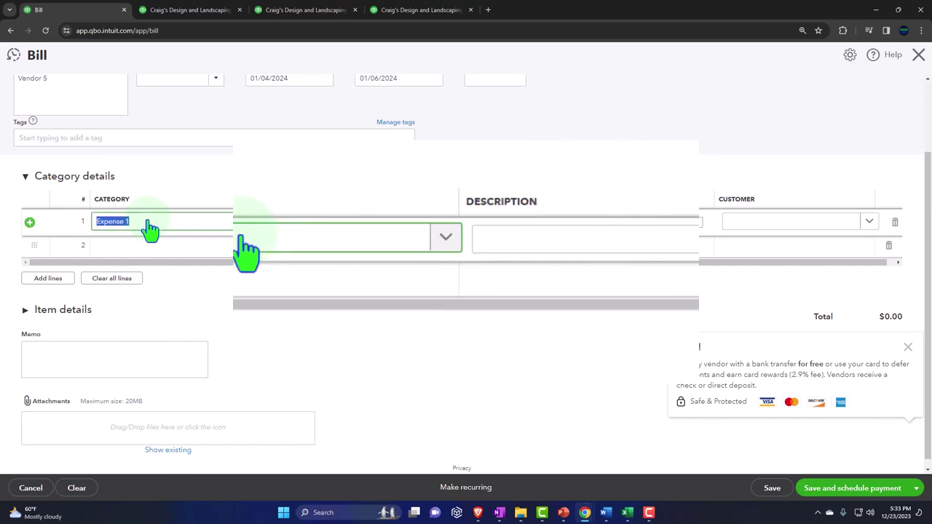
key(Tab)
key(Tab)
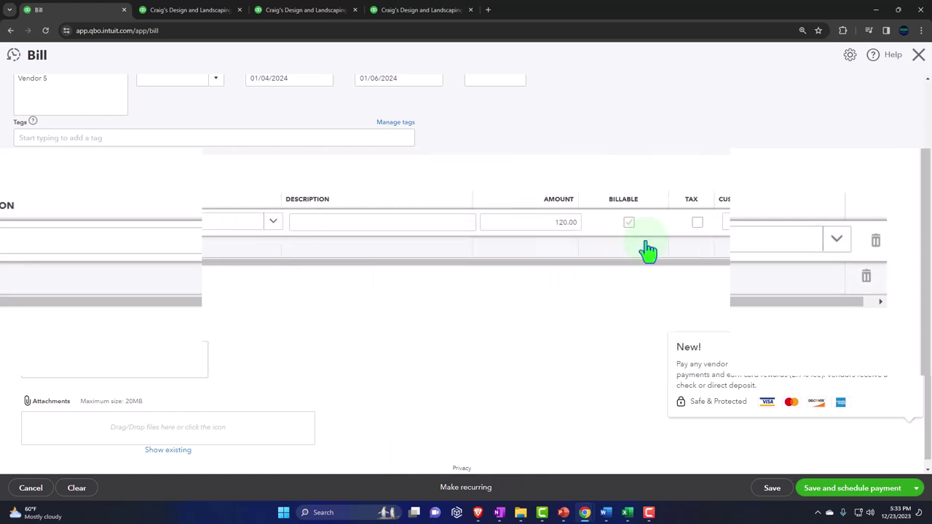
scroll(553, 327, down, 1)
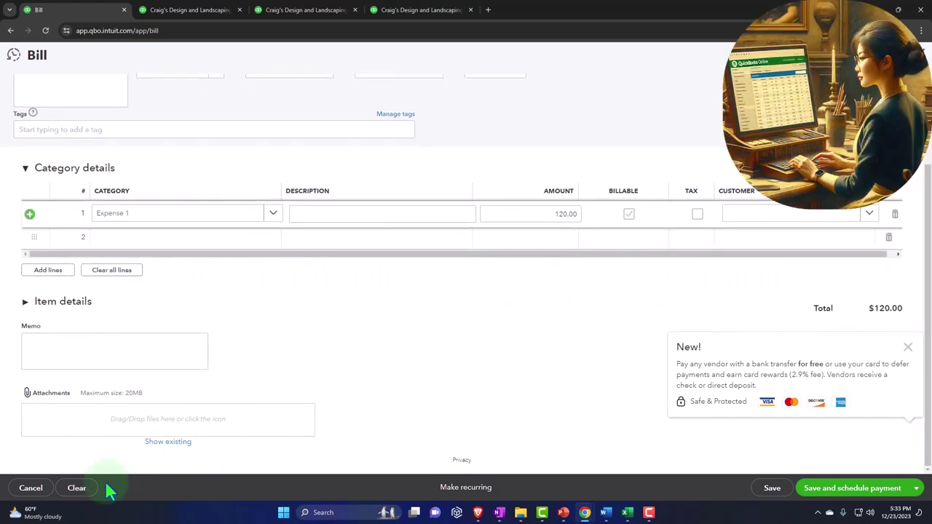
scroll(514, 419, up, 3)
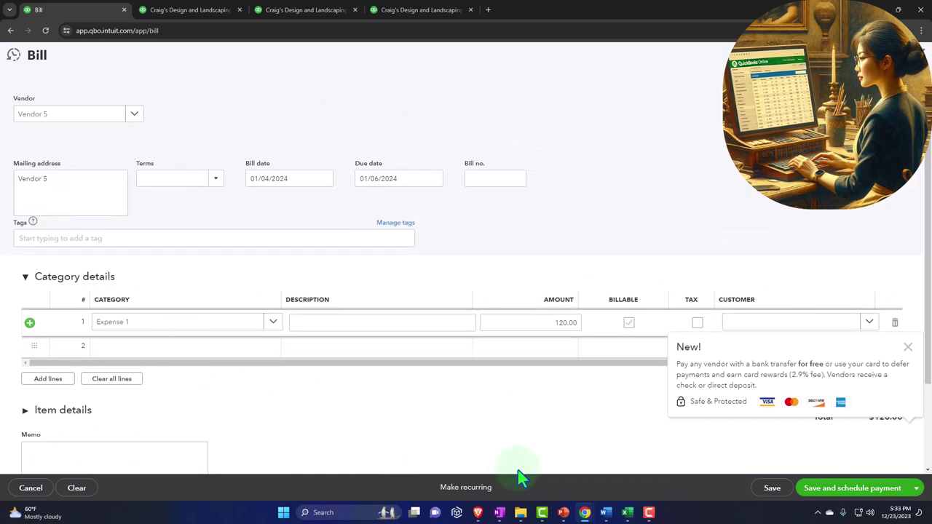
- Switch to the Pay Bills Form workbook in Excel, set the bill's debit in C3 to 120 and make C4 its negative
click(627, 513)
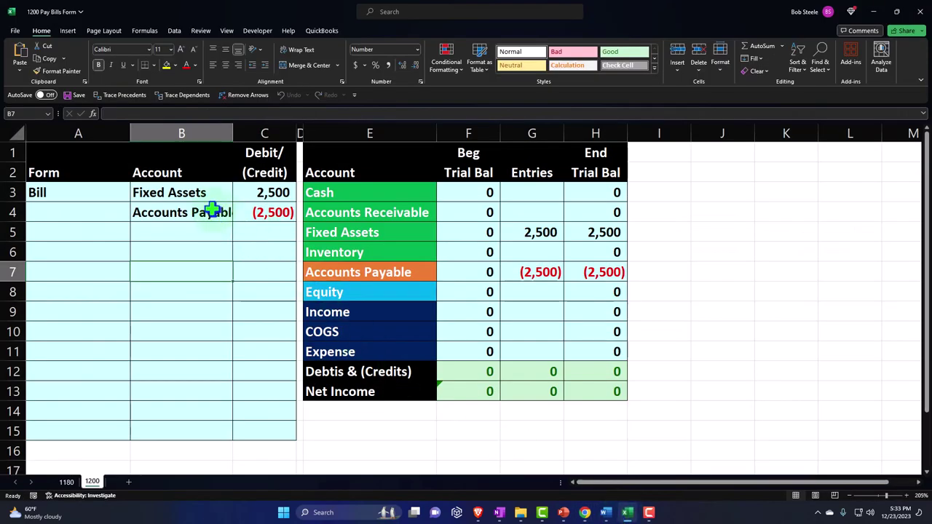
click(259, 193)
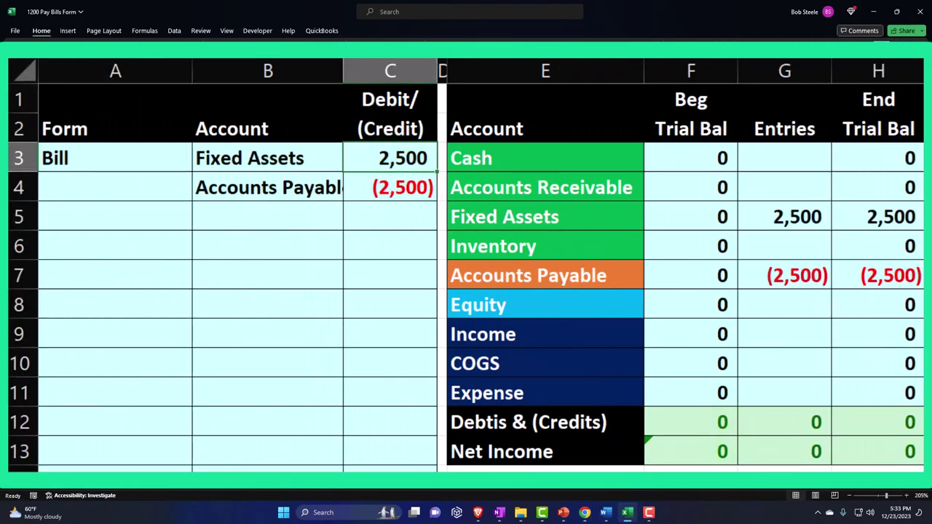
text(120)
key(Return)
text(1)
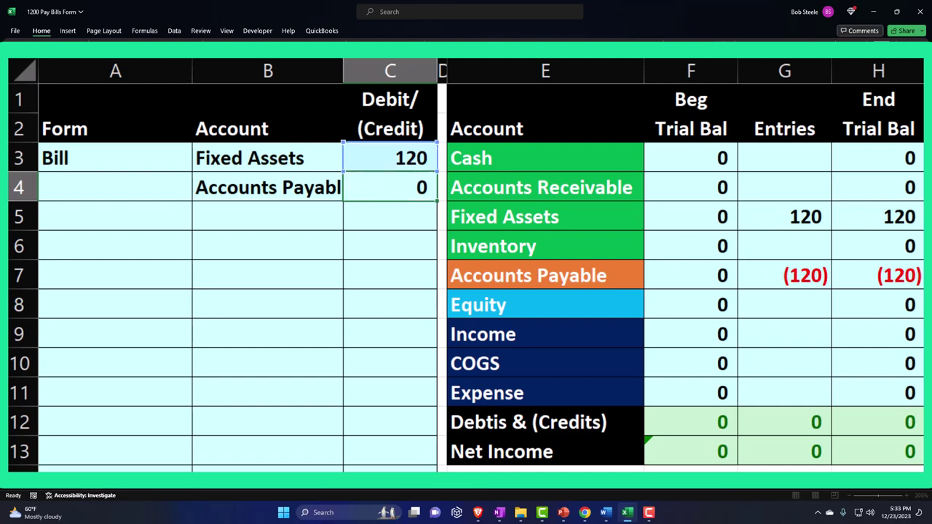
key(Return)
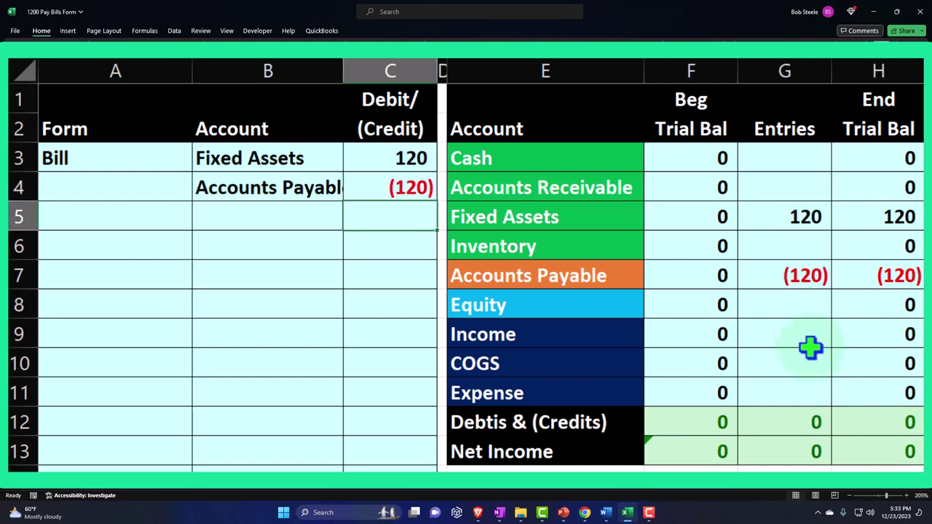
- Change the bill's debit account in B3 to Expense by linking the cell to the Expense label in E11
click(271, 165)
text(=)
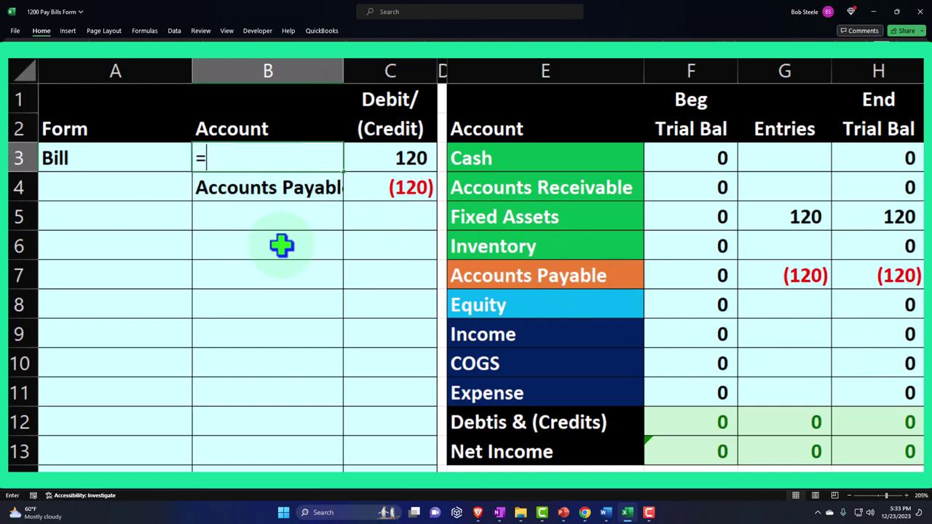
key(Down)
key(Down)
key(Down)
key(Down)
key(Down)
key(Down)
key(Right)
key(Right)
key(Right)
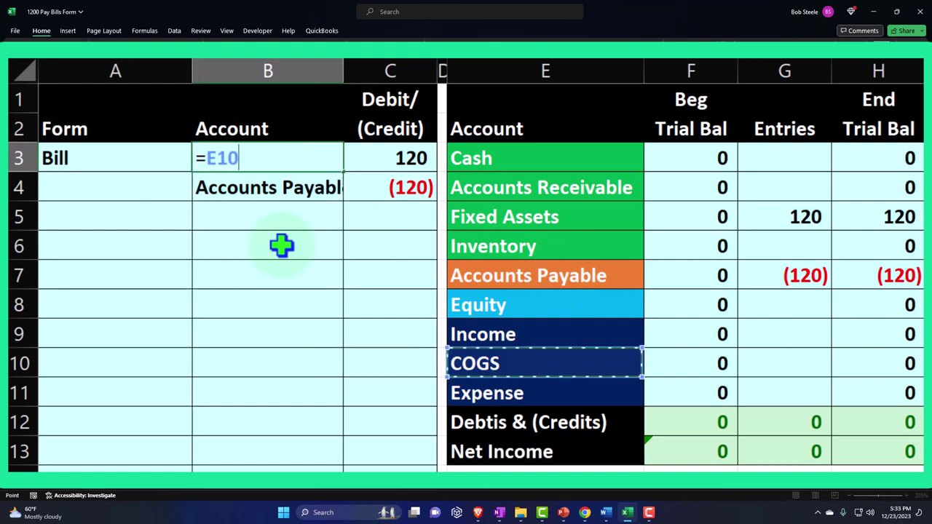
key(Down)
key(Return)
- Clear the Fixed Assets entry in G5 and link the Expense entry in G11 to the debit amount with =C3
click(794, 212)
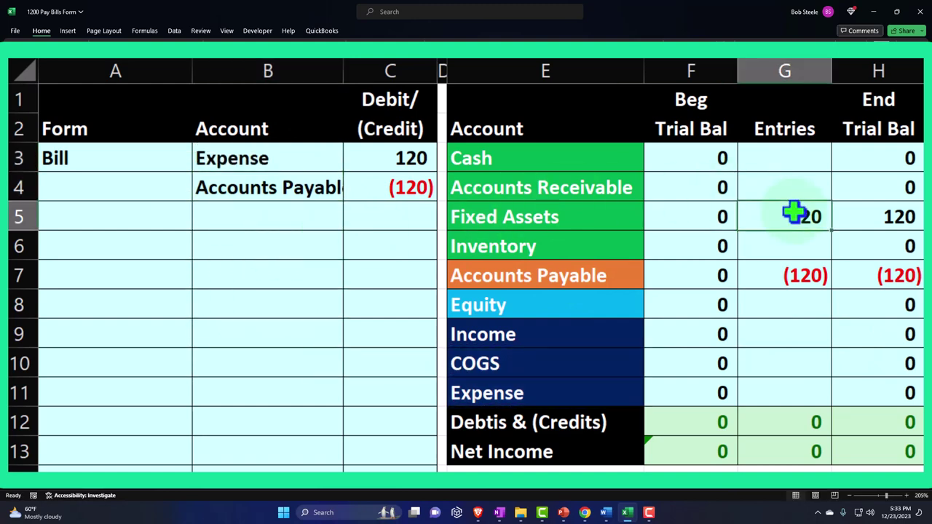
key(Delete)
key(Down)
key(Down)
key(Down)
key(Down)
key(Down)
key(Down)
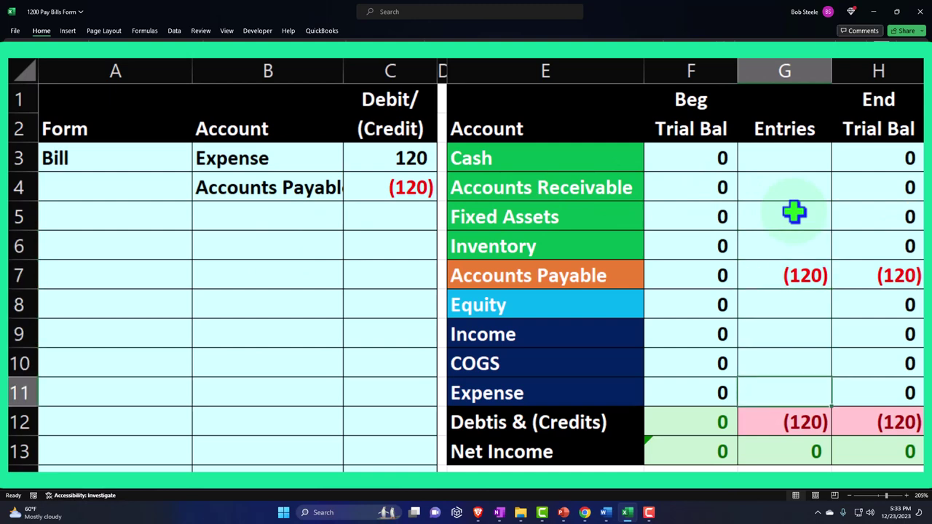
text(=)
click(369, 158)
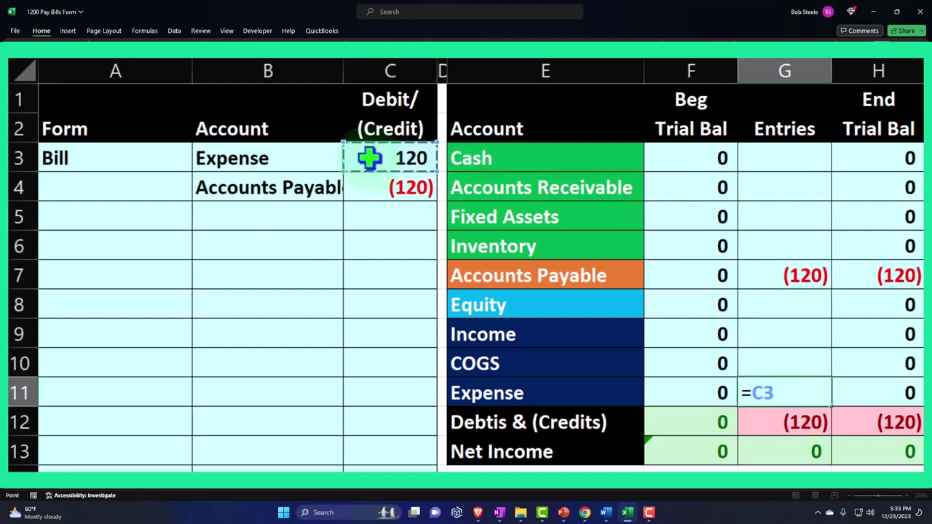
key(Return)
- Examine the Accounts Payable and Expense rows, the net income formula in H13, and the Income to Expense rows of the trial balance
drag(630, 272, 870, 275)
drag(615, 393, 896, 393)
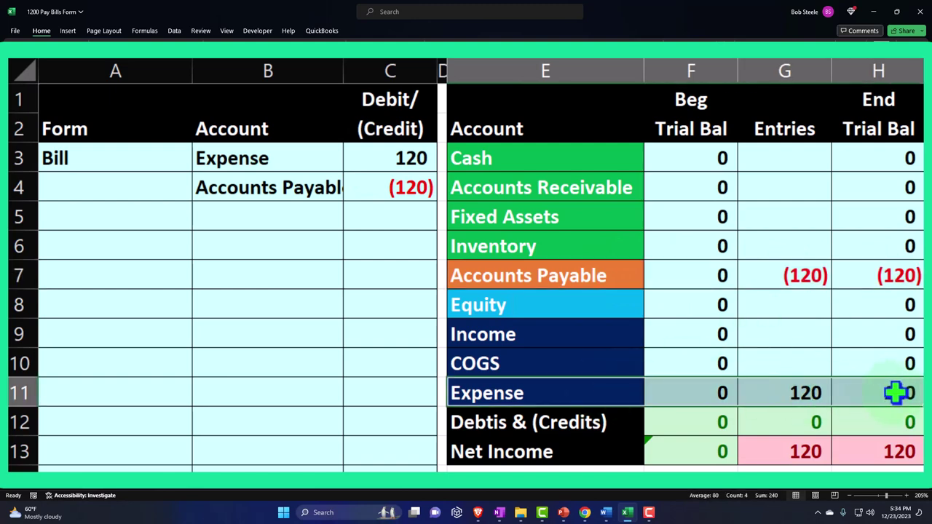
double_click(890, 453)
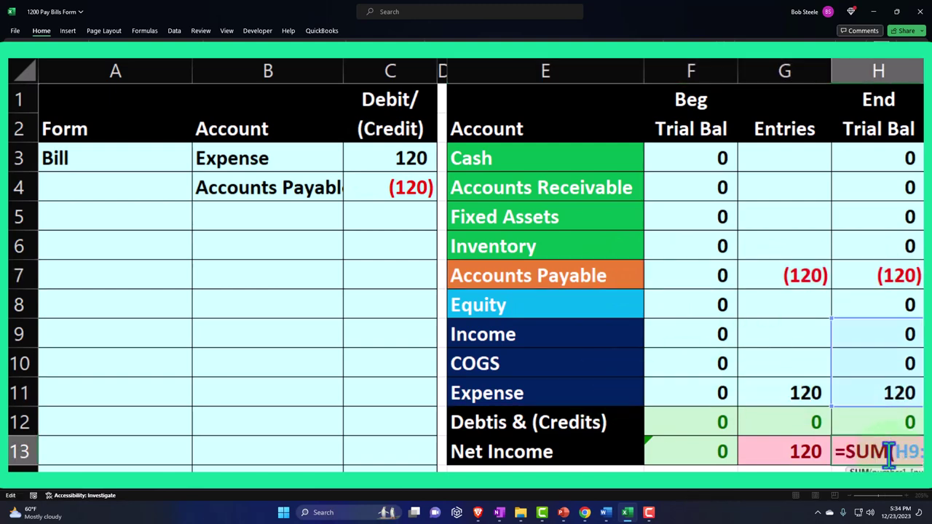
key(Escape)
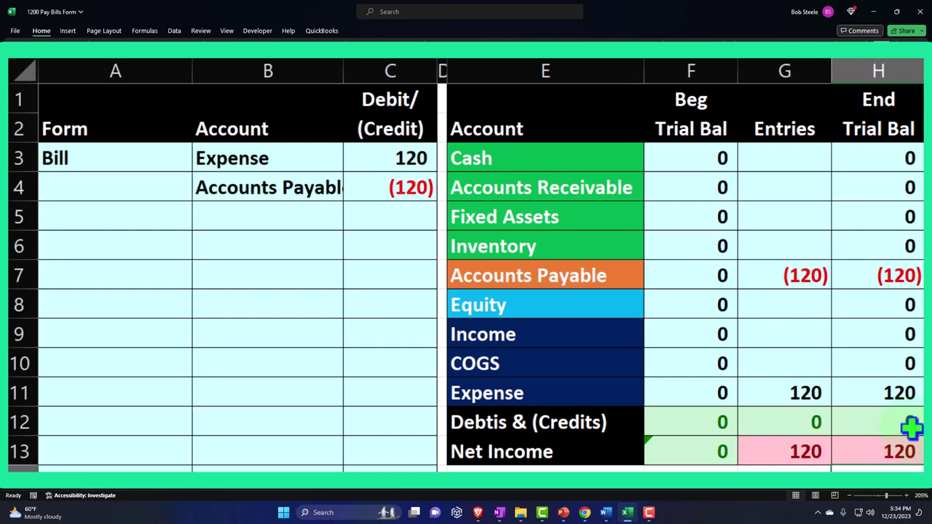
drag(568, 335, 873, 380)
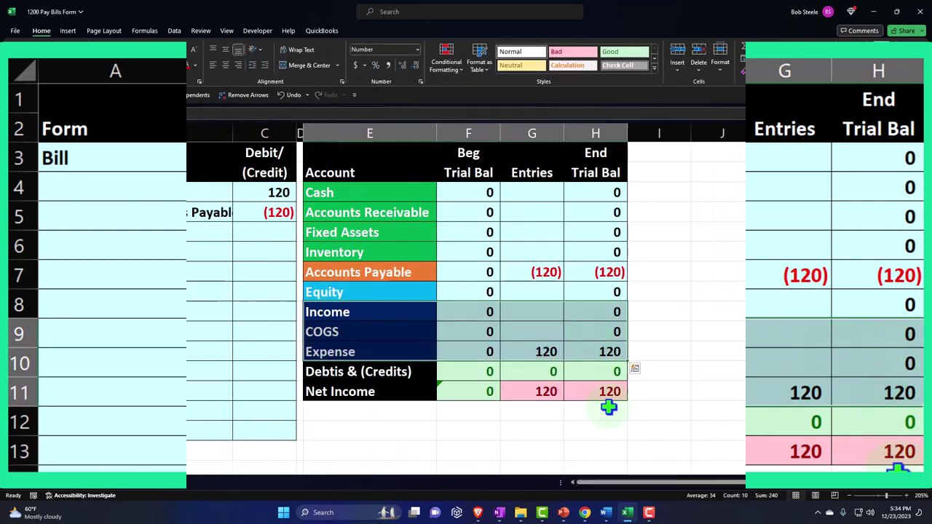
- Switch back to the Vendor 5 bill in QuickBooks Online and dismiss the notice about bank transfer and card payments
click(628, 513)
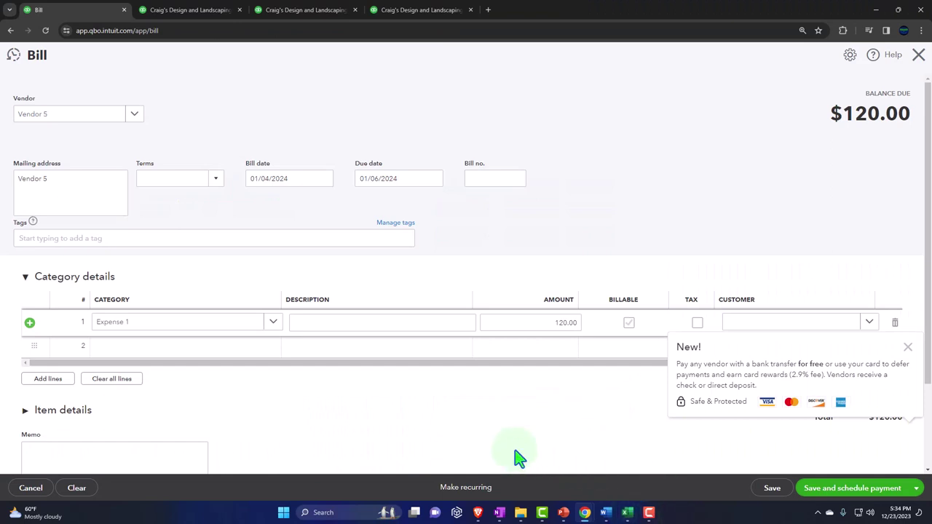
click(907, 347)
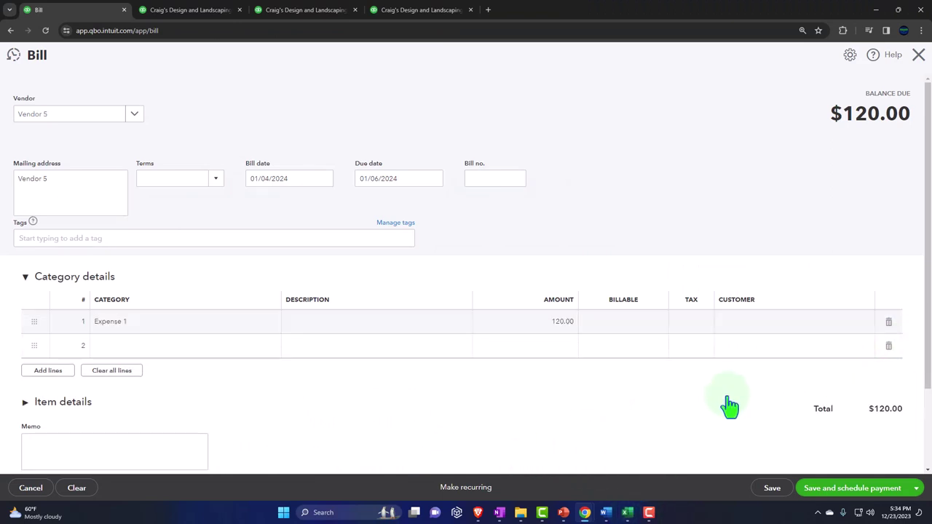
- Save the 120.00 Vendor 5 bill and close the form
scroll(729, 405, down, 2)
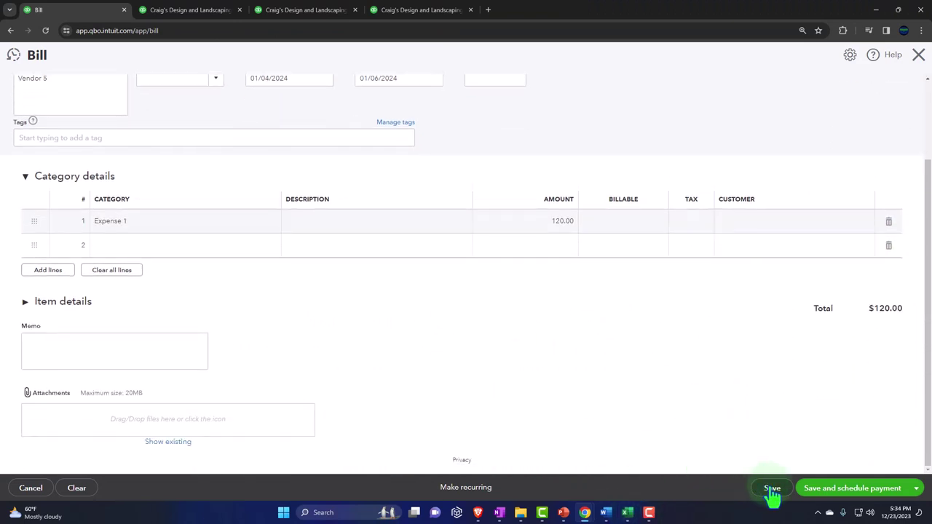
click(916, 488)
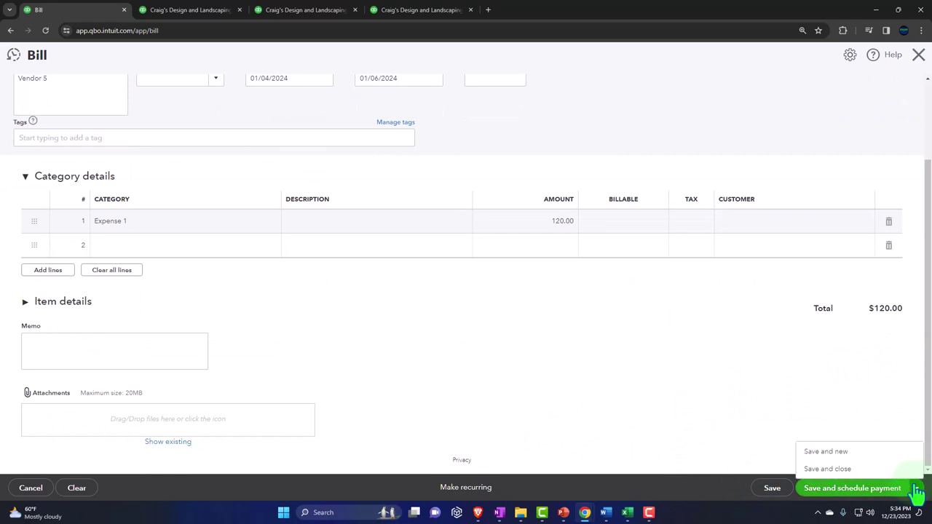
click(858, 471)
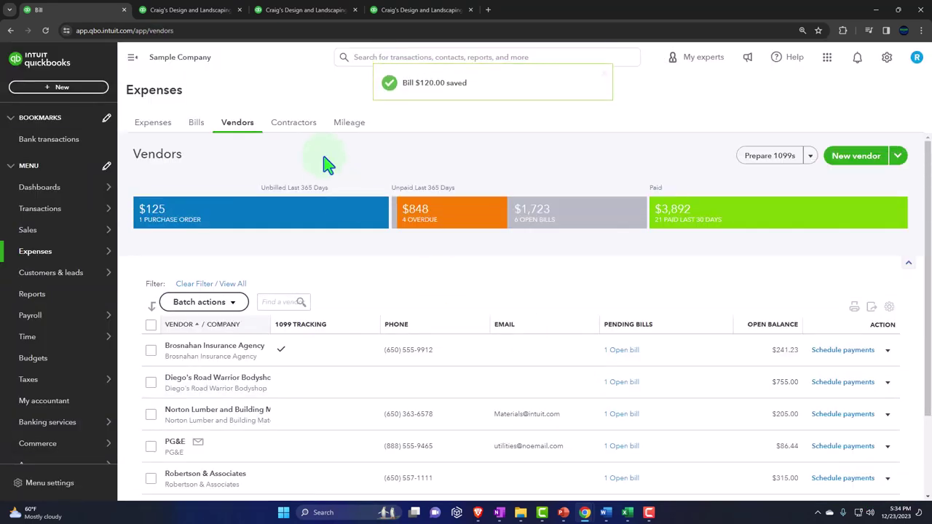
- Run the Balance Sheet report for the period 01/01/2024 to 12/31/2024, enlarging the page for readability
click(191, 10)
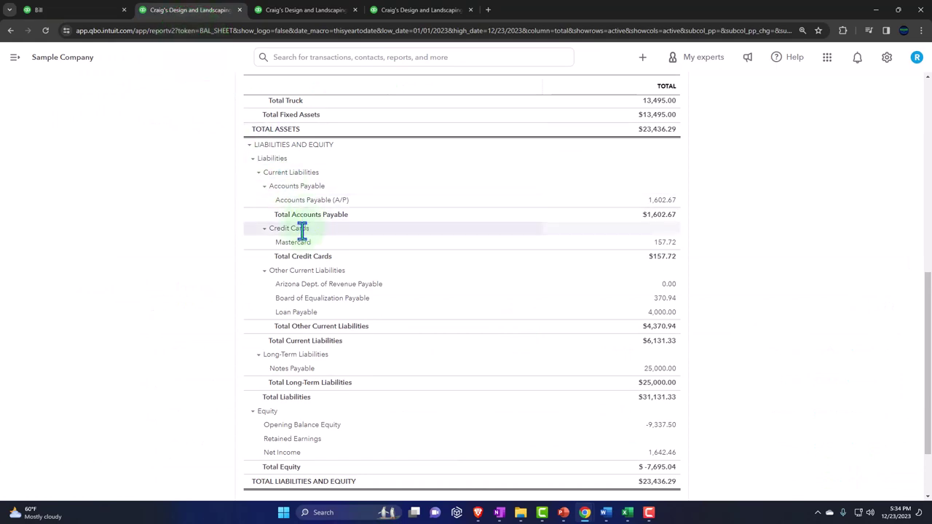
key(ctrl+plus)
key(ctrl+plus)
key(ctrl+plus)
key(ctrl+plus)
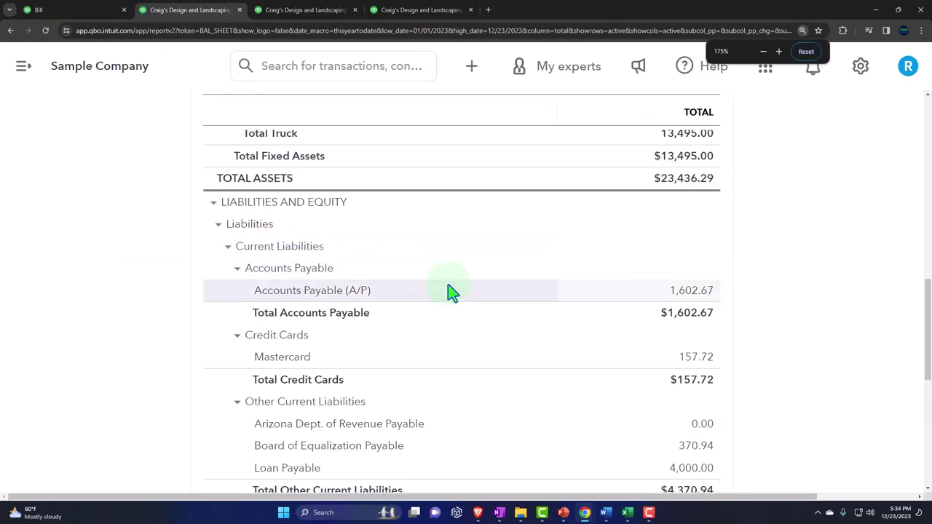
scroll(500, 284, up, 15)
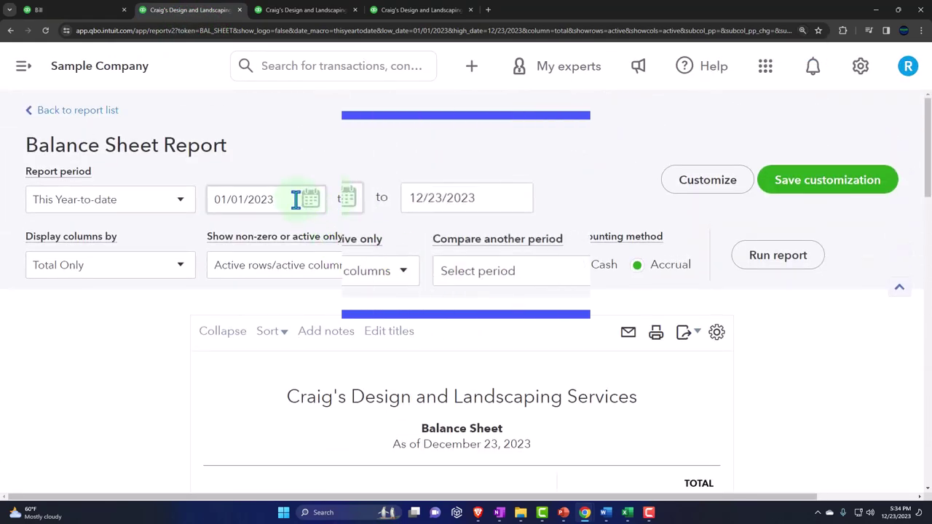
click(296, 201)
text(01/01/202)
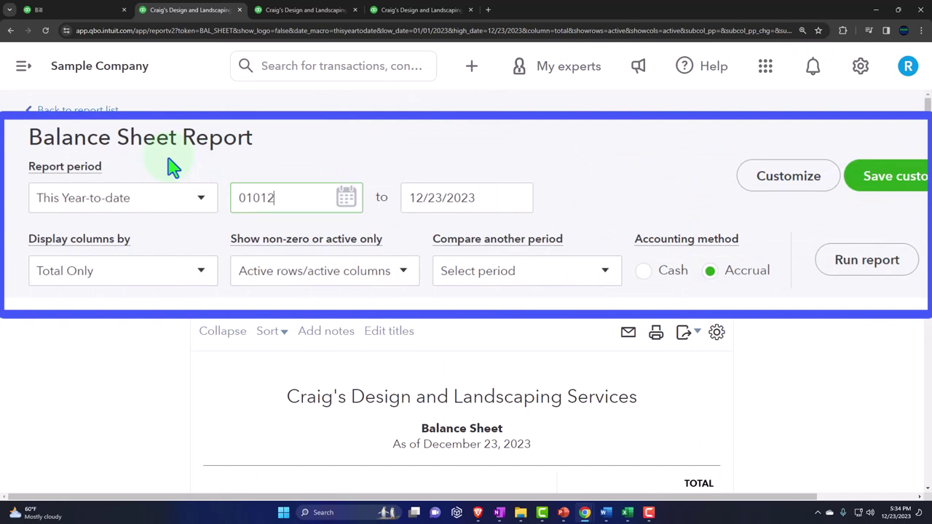
text(4)
key(Tab)
key(Tab)
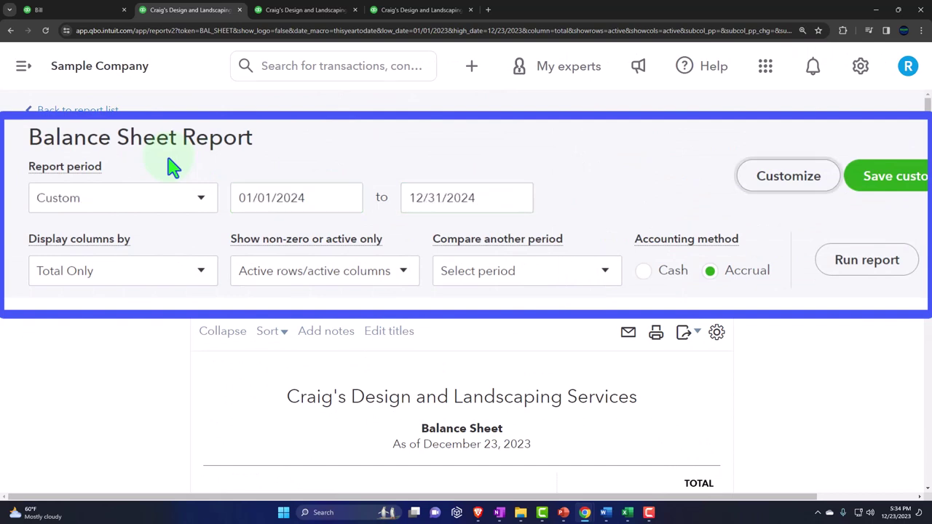
click(852, 269)
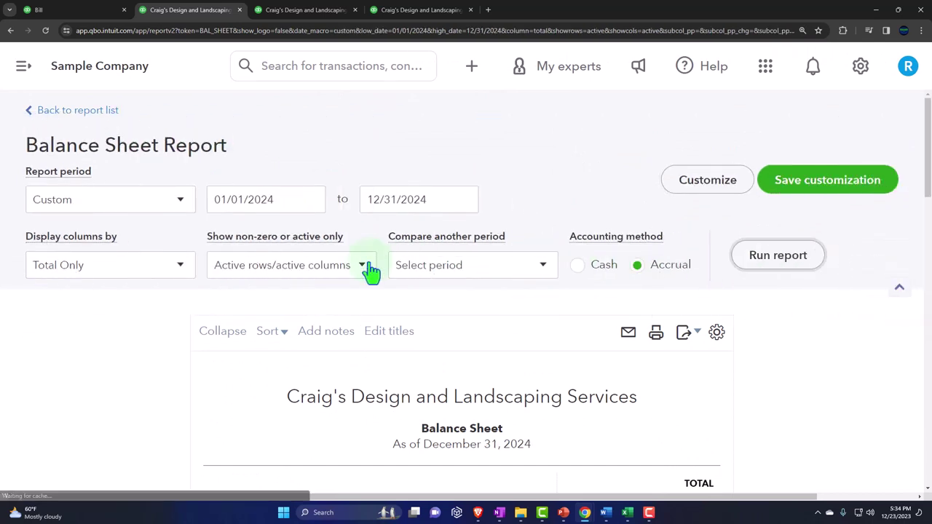
- Examine the transactions behind the Accounts Payable (A/P) balance, and return to the Balance Sheet
scroll(225, 285, down, 10)
scroll(202, 292, down, 2)
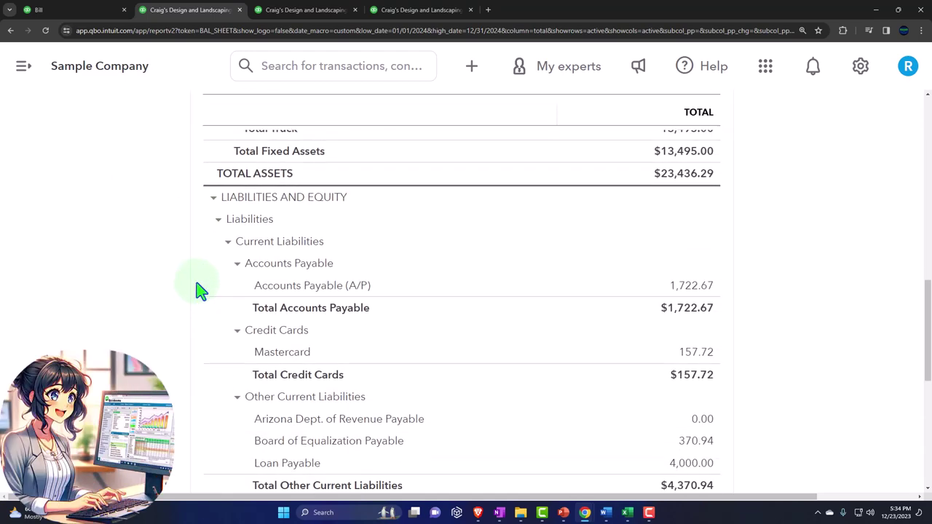
click(690, 266)
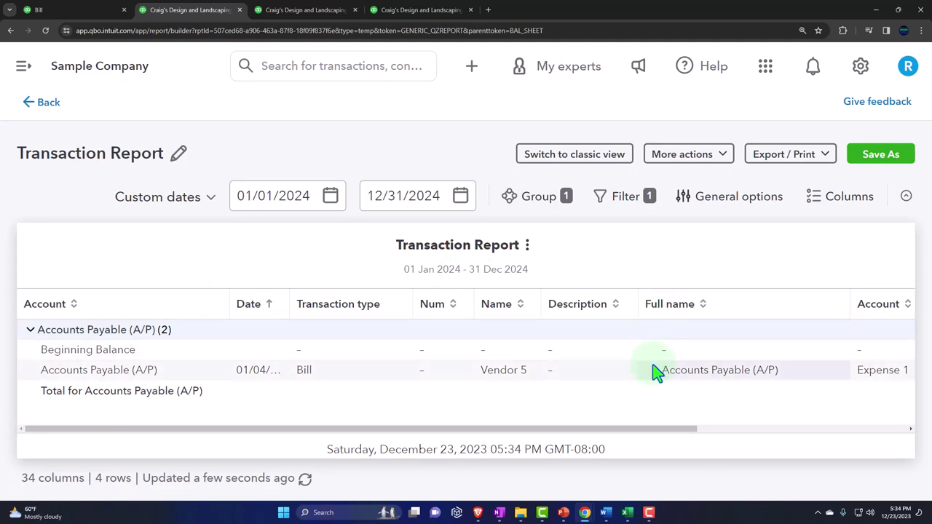
click(49, 106)
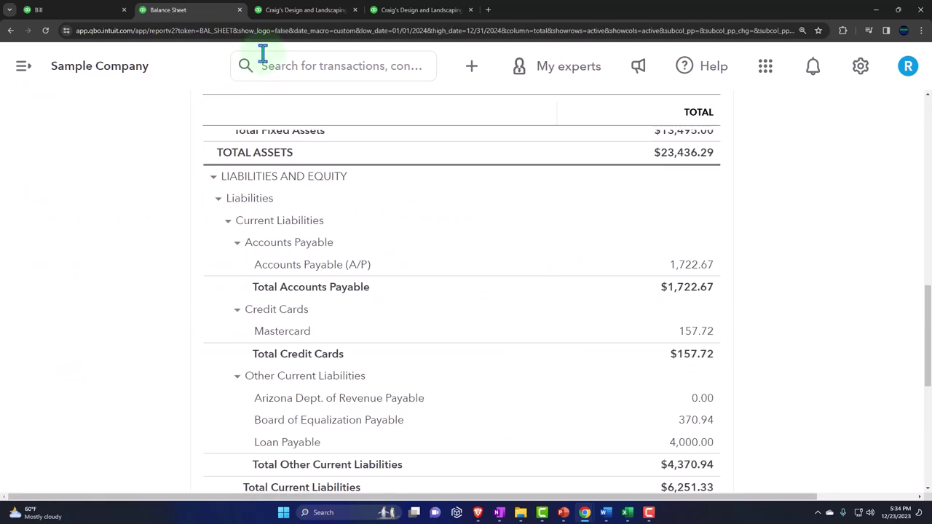
- Run the Profit and Loss report for 01/01/2024 to 12/31/2024 with the navigation menu collapsed
click(297, 12)
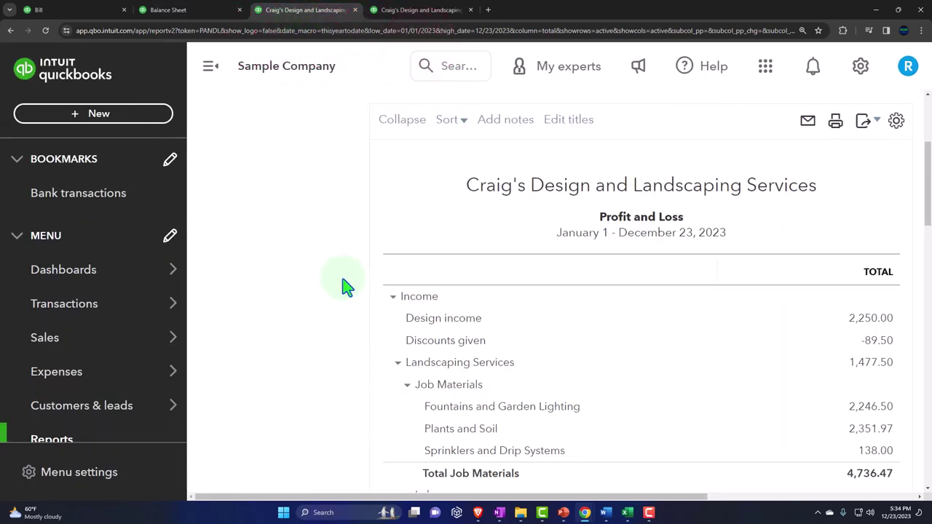
scroll(292, 204, up, 3)
click(210, 69)
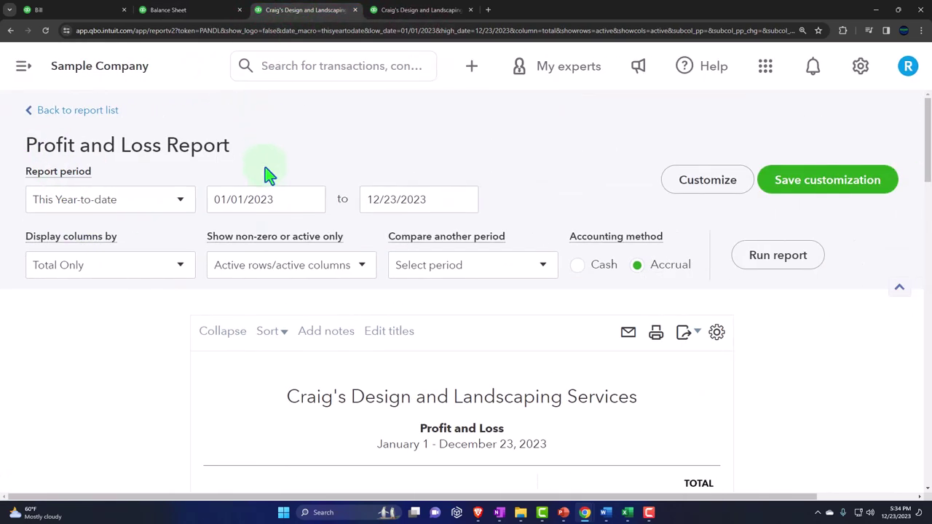
click(287, 202)
drag(291, 202, 166, 198)
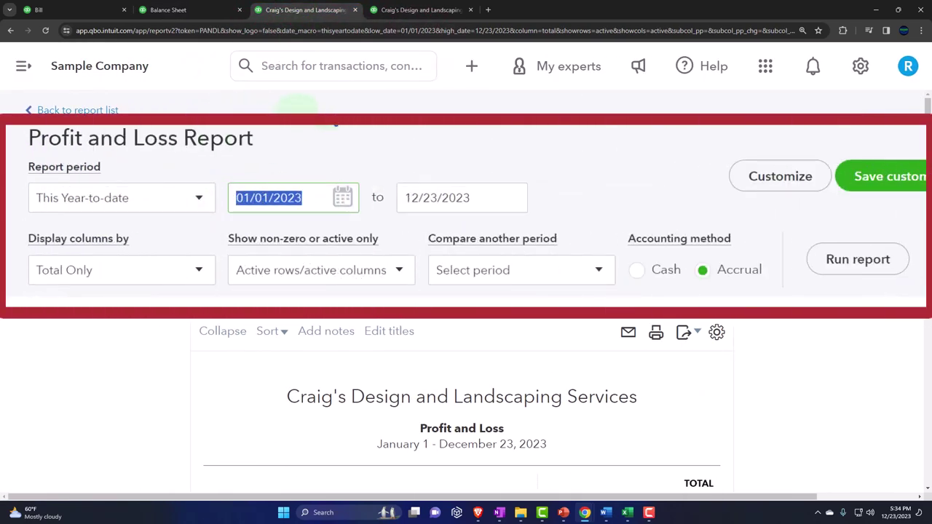
text(01/01/2024)
key(Tab)
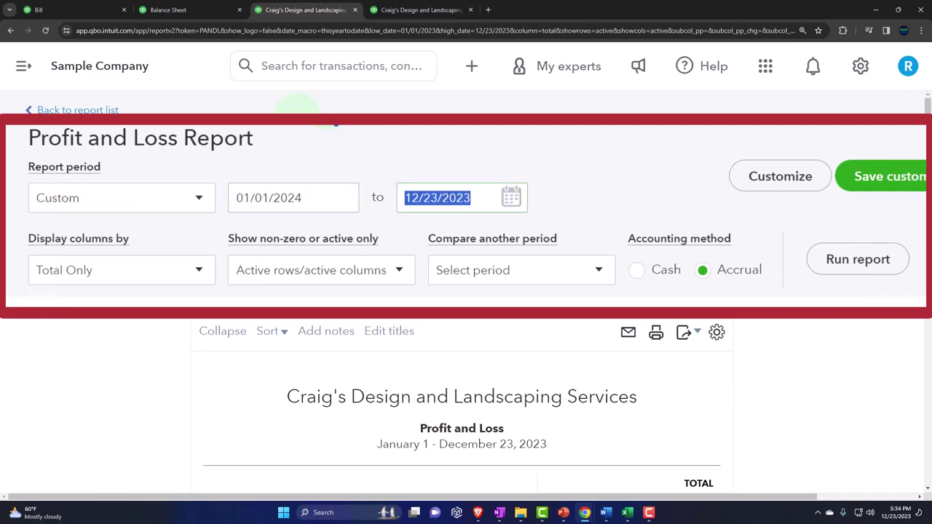
text(12/31/2024)
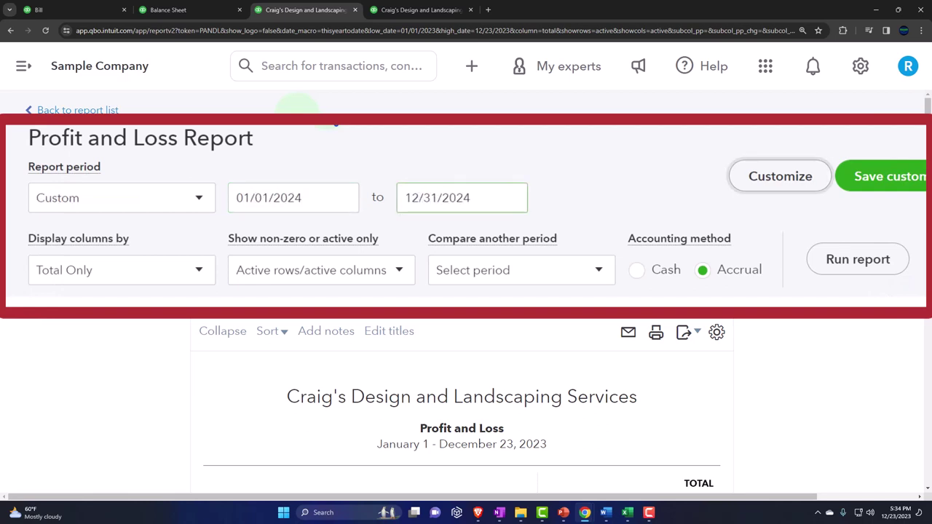
click(765, 256)
- Examine the transactions behind the Expense 1 amount, and return to the Profit and Loss report
scroll(267, 298, down, 5)
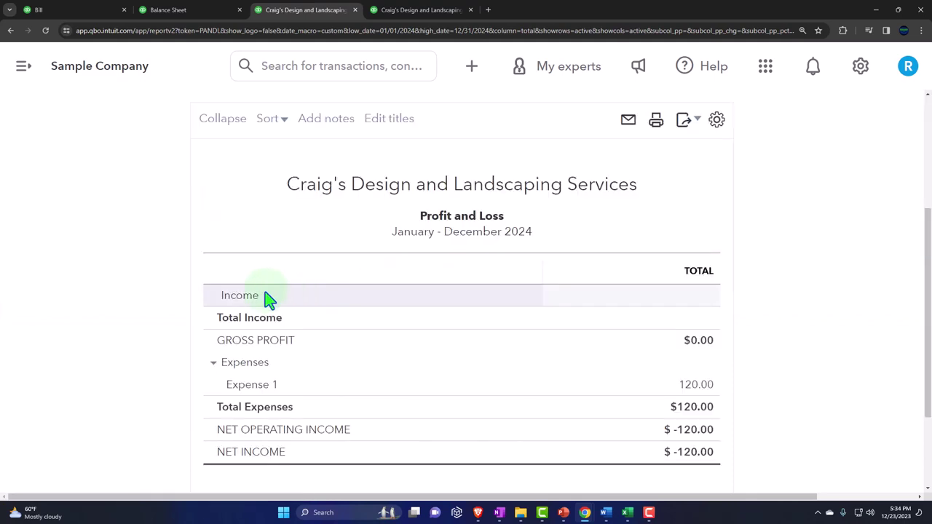
click(694, 296)
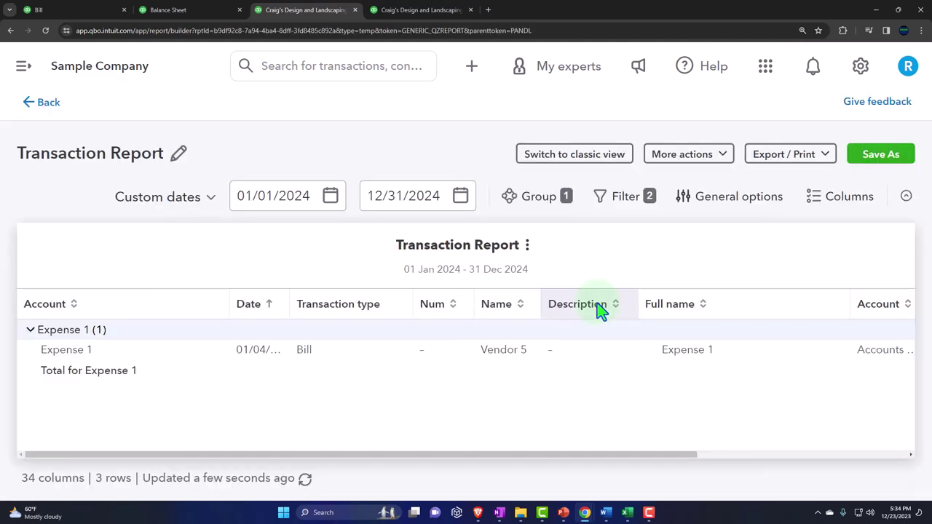
click(45, 106)
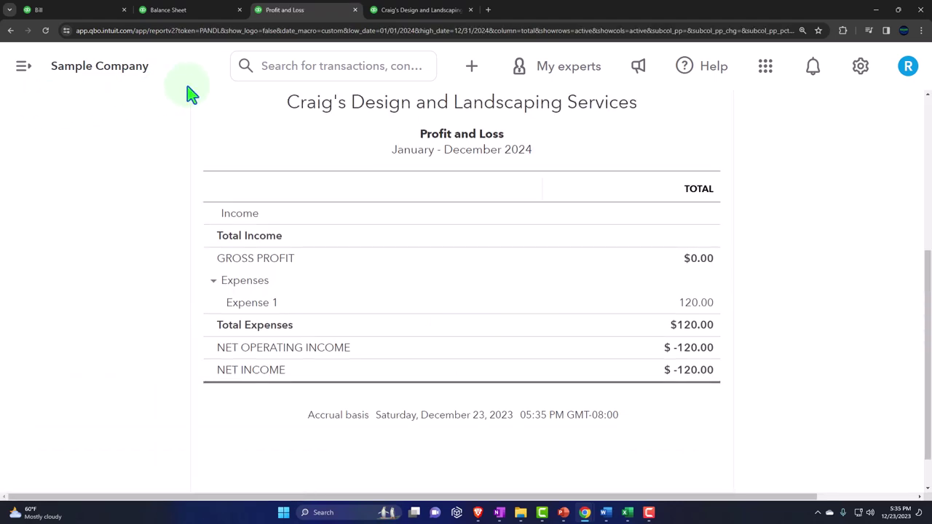
- Rerun the Vendor Balance Detail report for all dates and compare its total with Accounts Payable on the Balance Sheet
click(404, 10)
scroll(284, 220, up, 3)
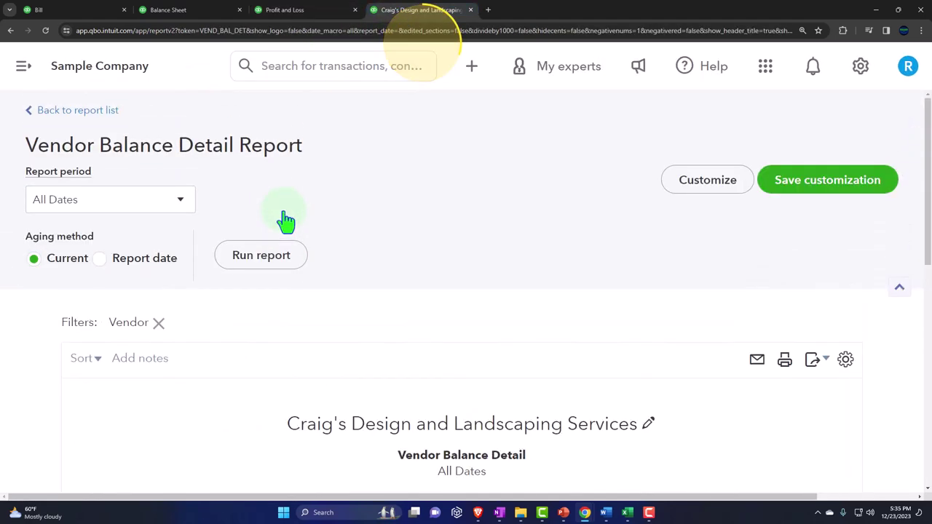
click(275, 255)
scroll(194, 297, down, 3)
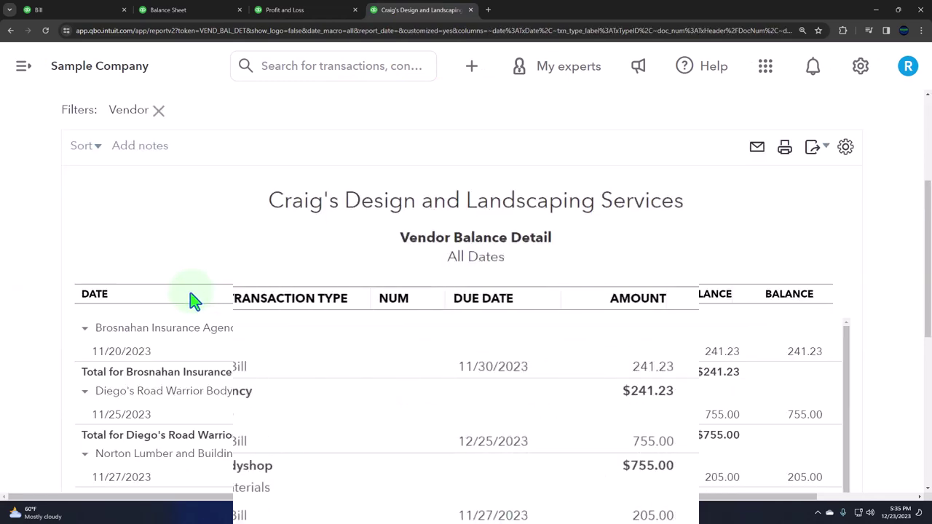
scroll(192, 302, down, 2)
scroll(73, 342, down, 5)
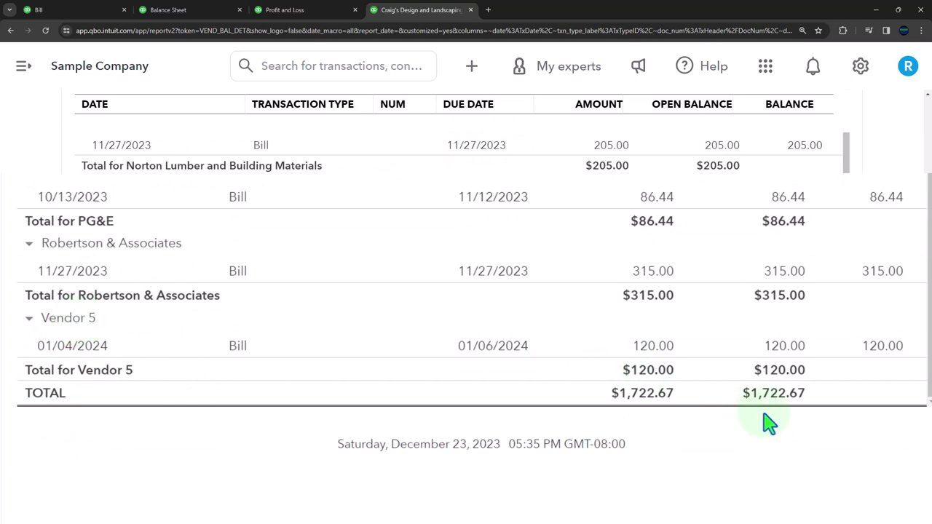
click(174, 11)
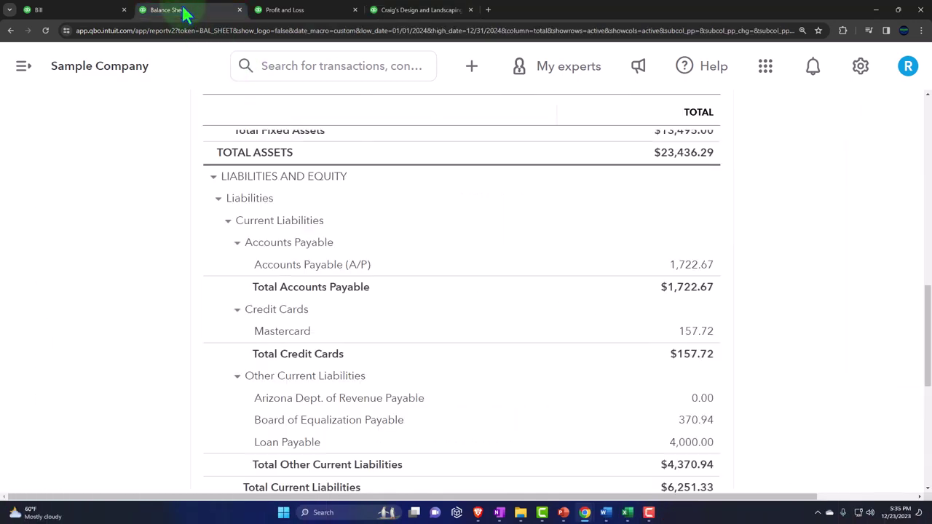
click(684, 286)
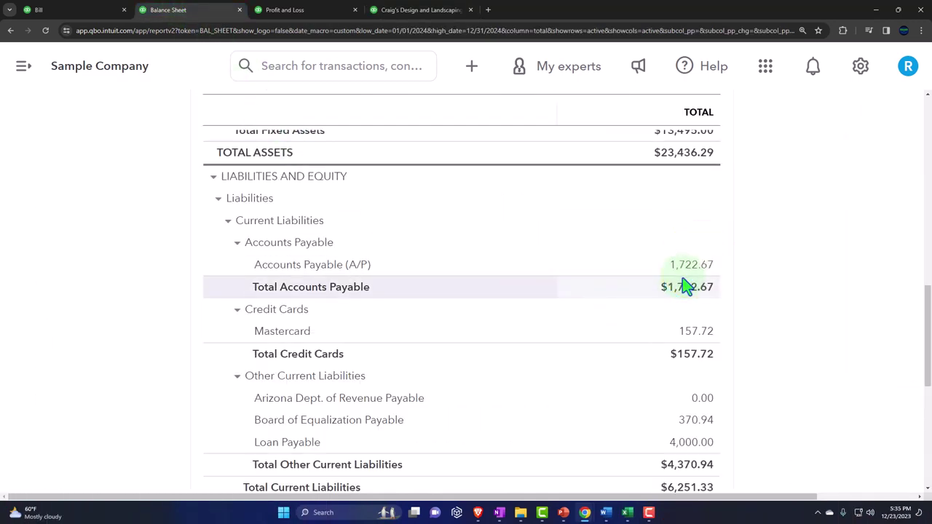
- Return to the Expenses area, reduce the page zoom, and check the unpaid bills list for the Vendor 5 bill
click(87, 12)
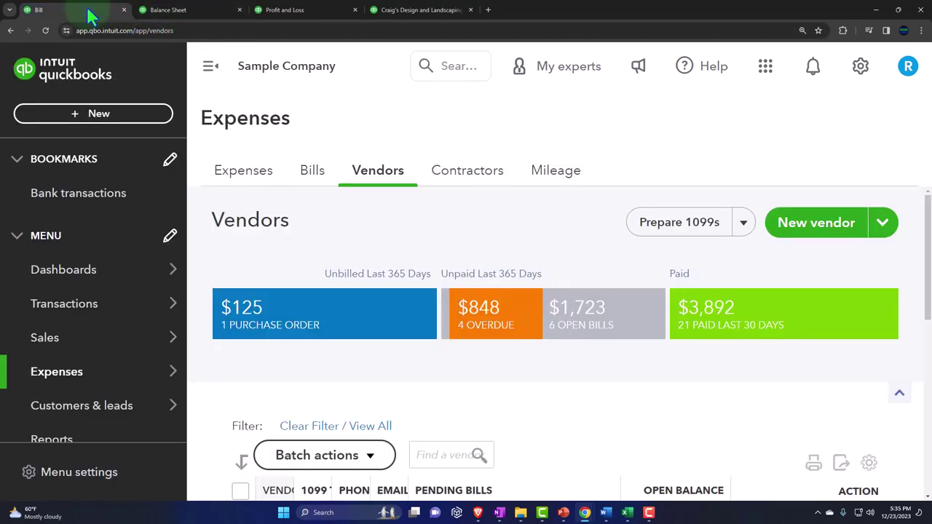
key(ctrl+minus)
key(ctrl+minus)
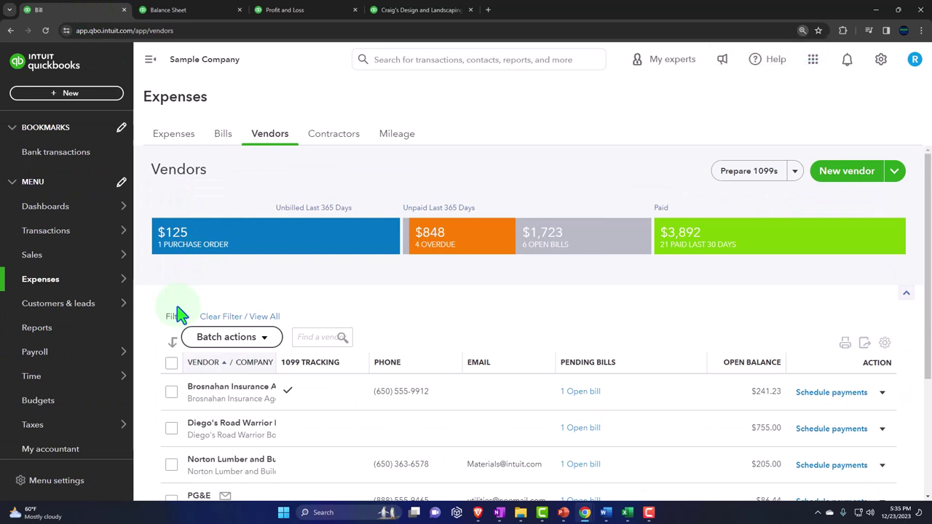
mouse_move(50, 286)
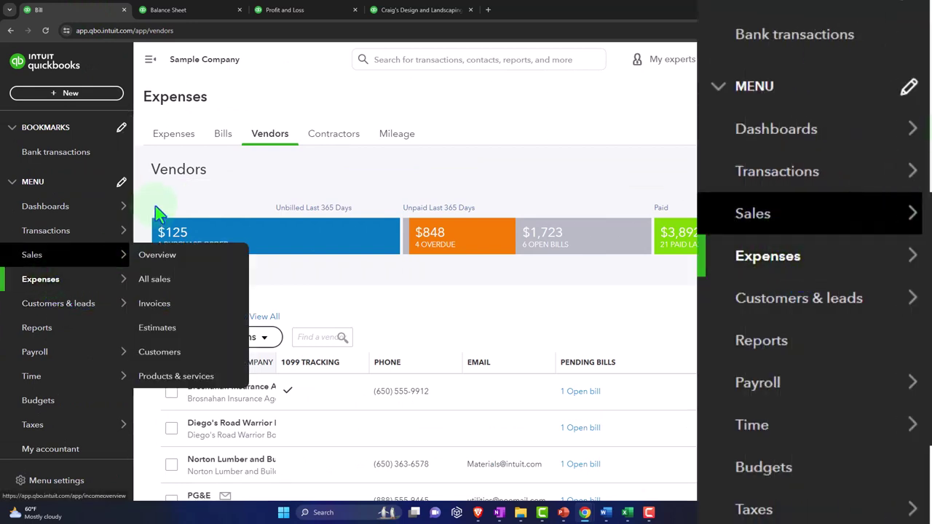
click(217, 144)
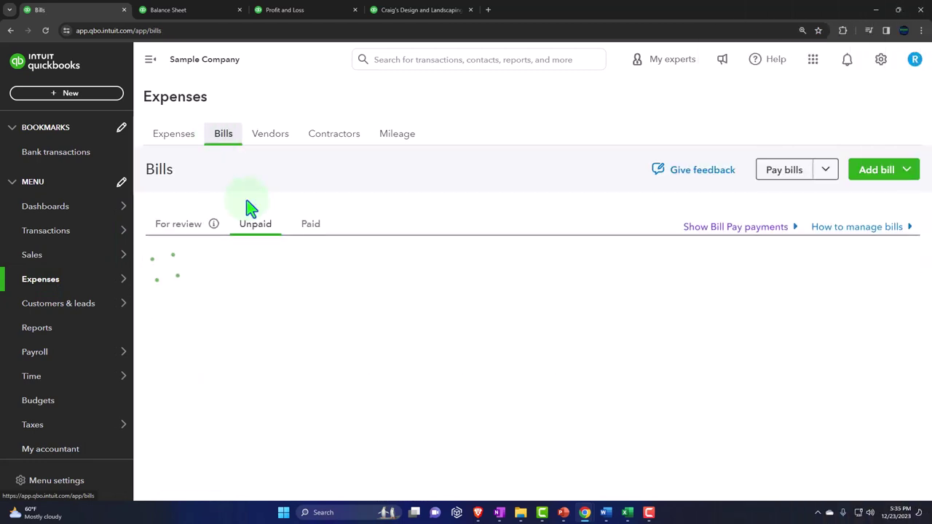
scroll(322, 324, down, 1)
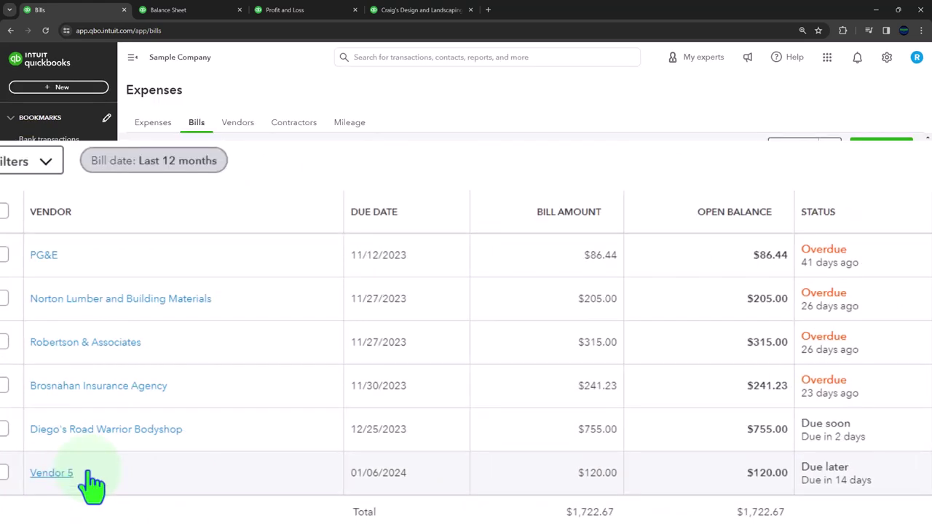
- Open Vendor 5's transaction list from the vendor list and open the payment scheduling option for its bill
click(241, 125)
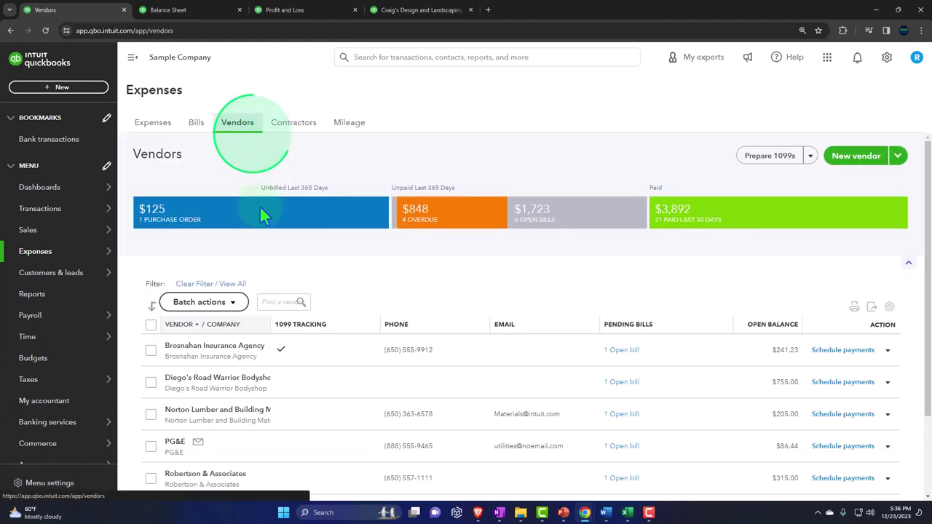
scroll(285, 295, down, 1)
scroll(285, 293, down, 1)
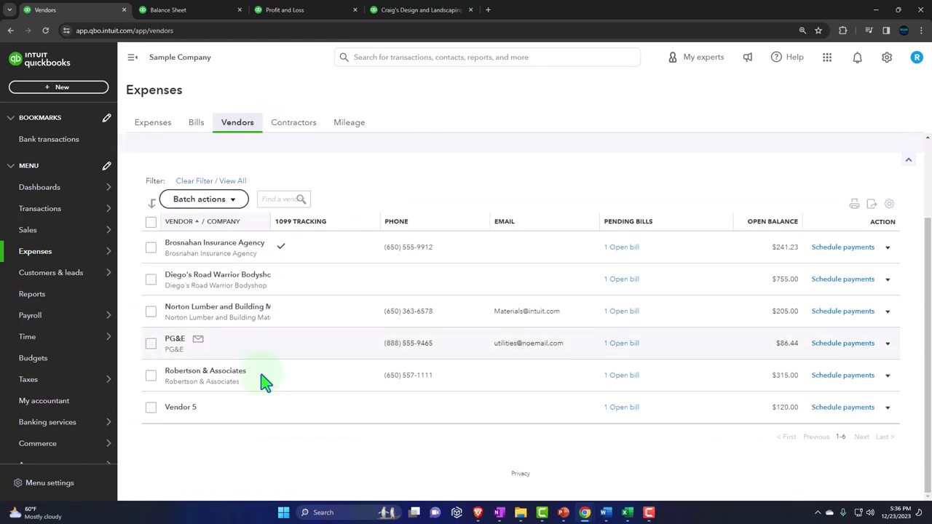
click(183, 410)
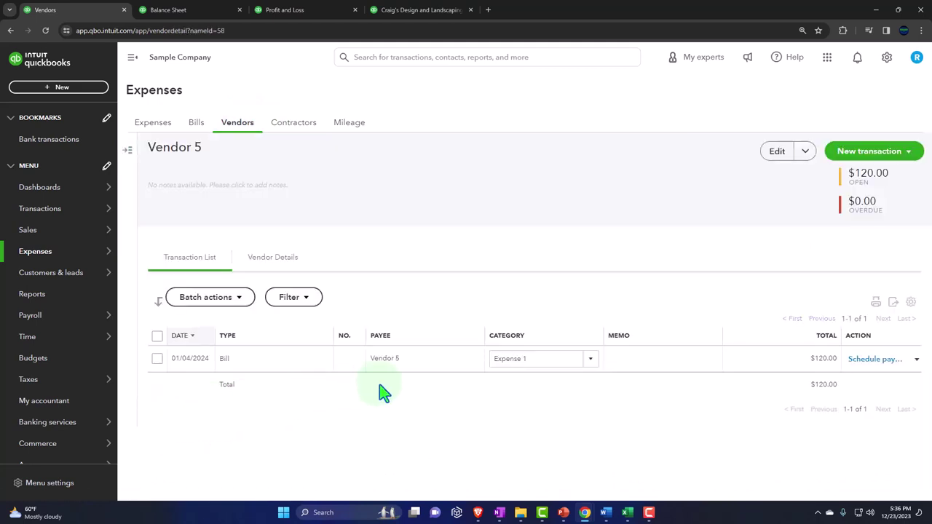
click(133, 58)
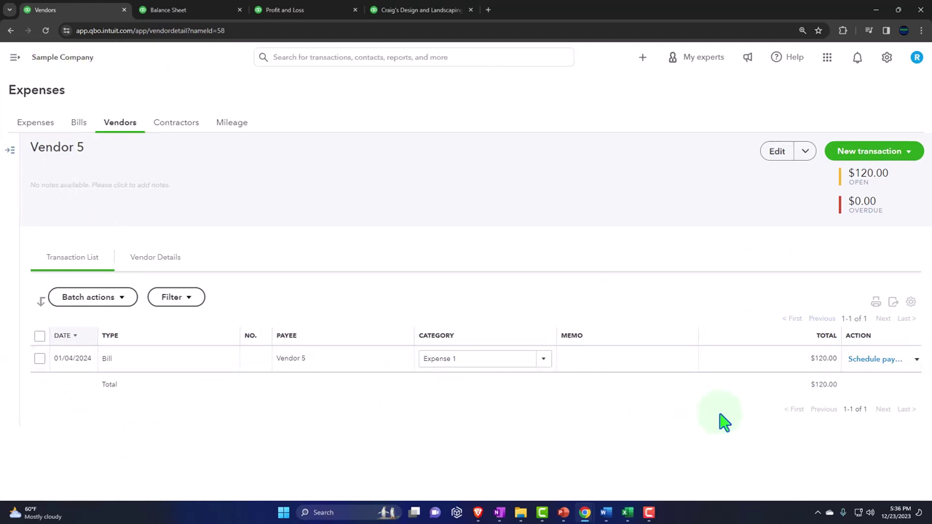
click(872, 364)
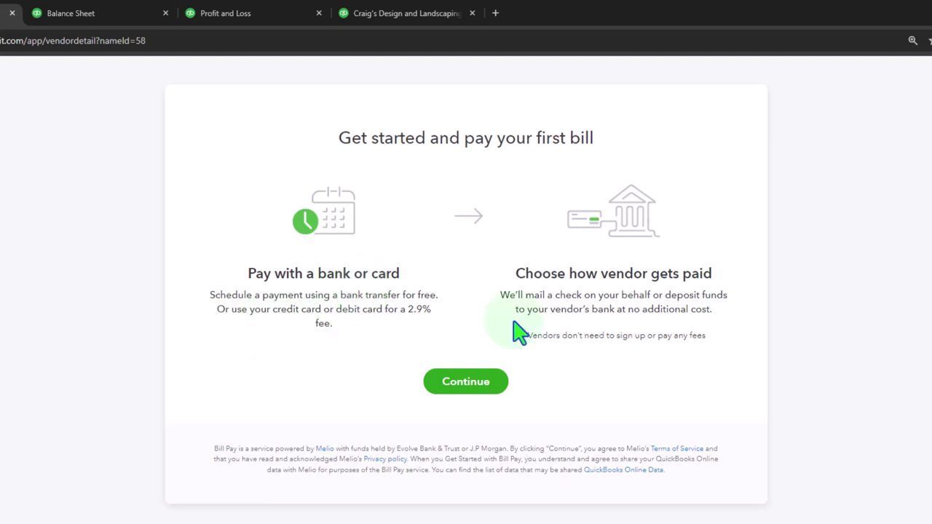
- Leave the bill payment setup page and return from Vendor 5's record to the list of vendors with open bills
key(Escape)
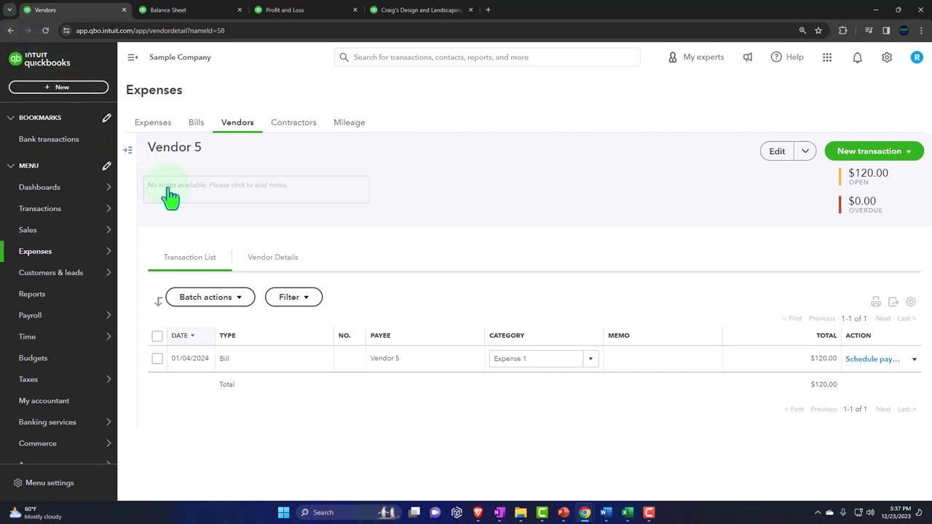
click(129, 156)
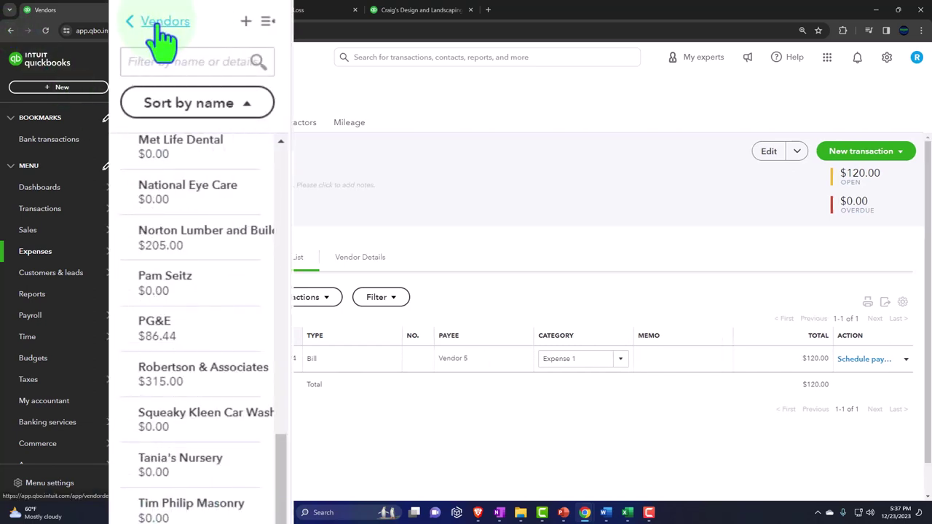
click(149, 156)
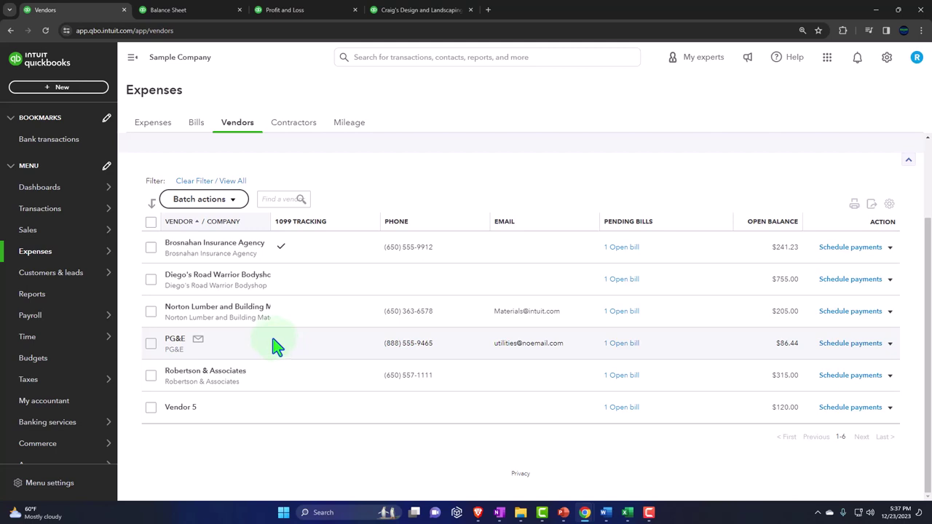
- Start a new bill and add Vendor 6 as its new vendor
click(56, 95)
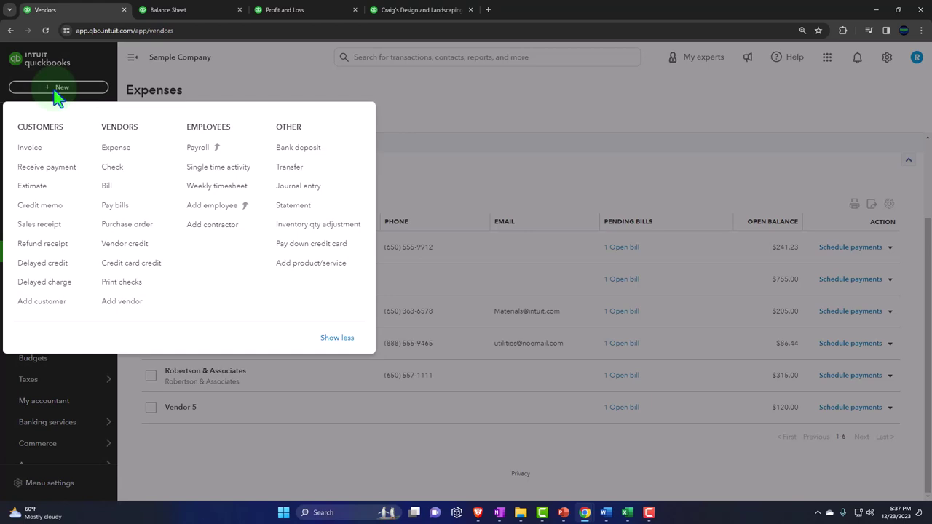
click(106, 188)
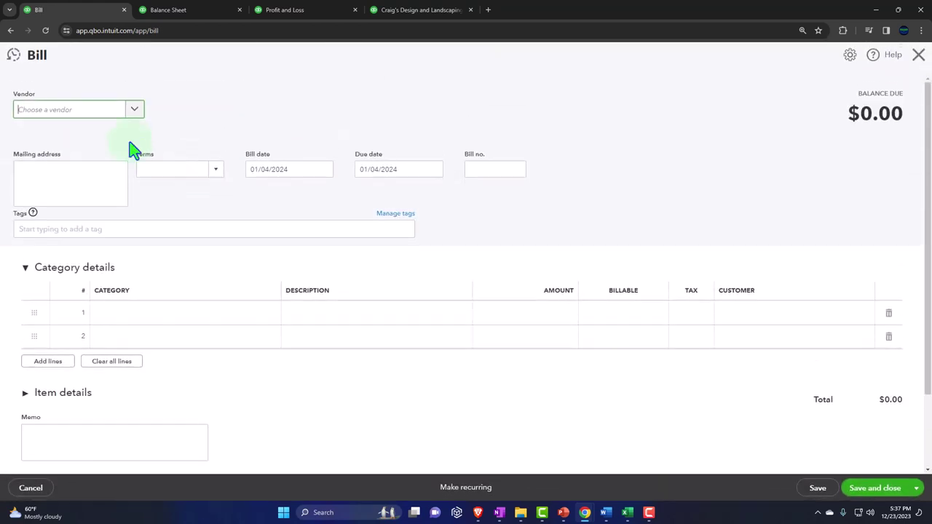
click(80, 110)
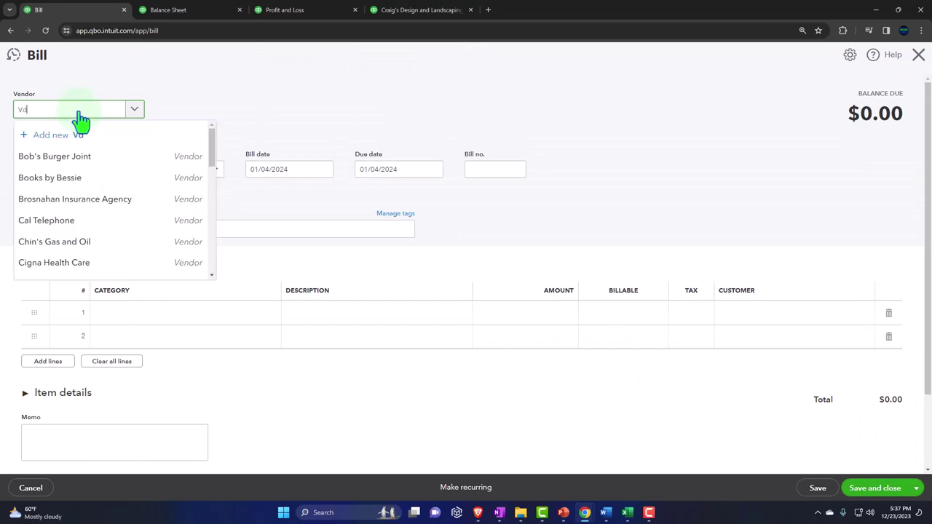
text(Venor)
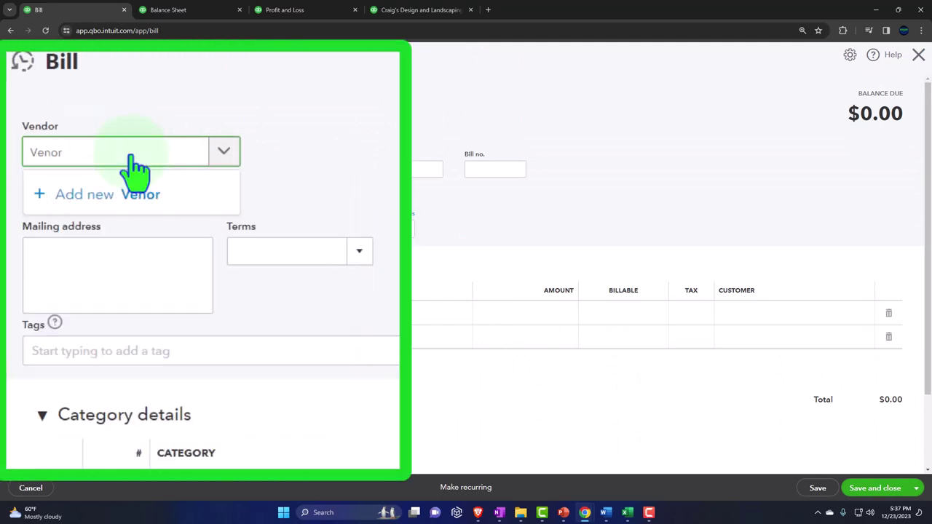
key(BackSpace)
key(BackSpace)
text(d)
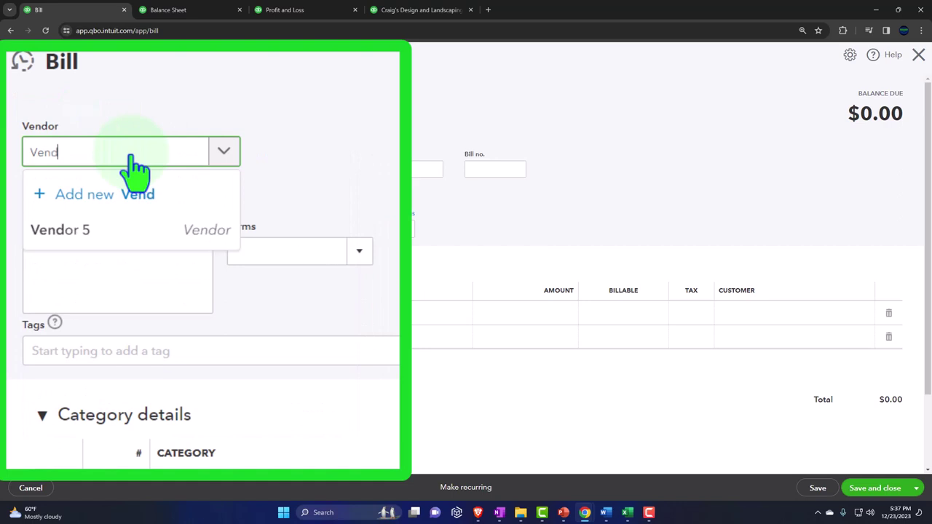
text(or)
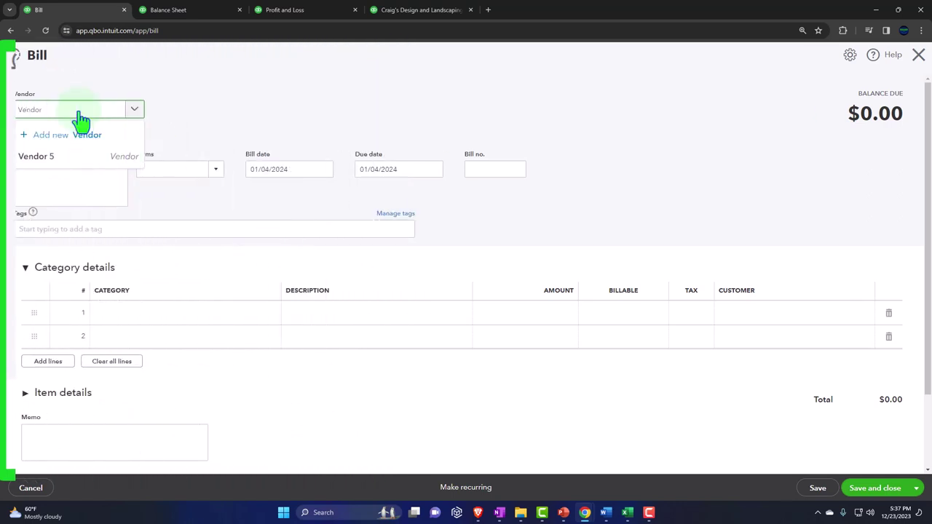
text( 6)
key(Return)
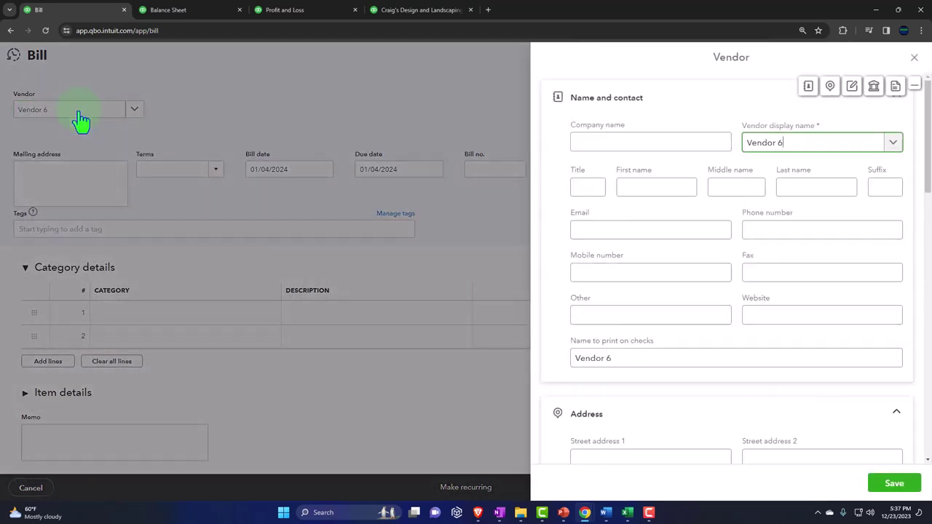
key(Return)
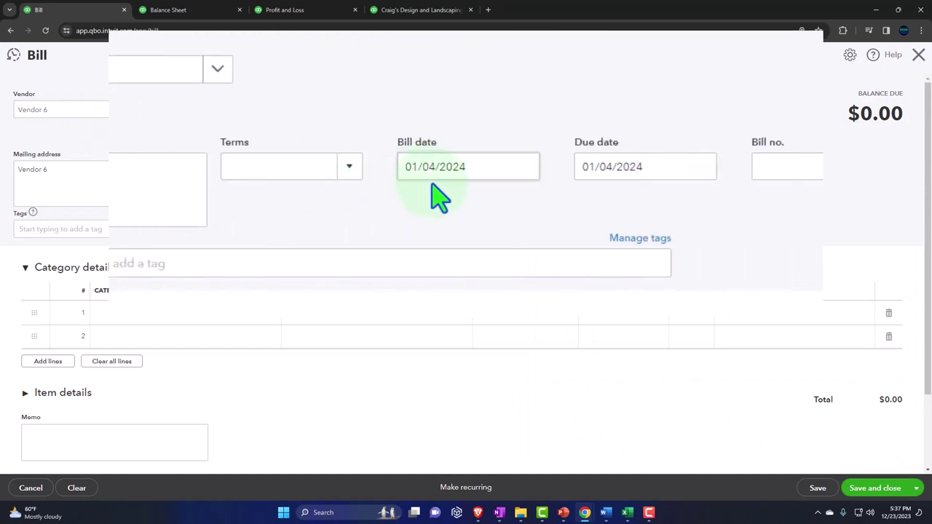
- Set the Vendor 6 bill's date to 01/06/2024 and its due date to 01/07/2024
click(476, 172)
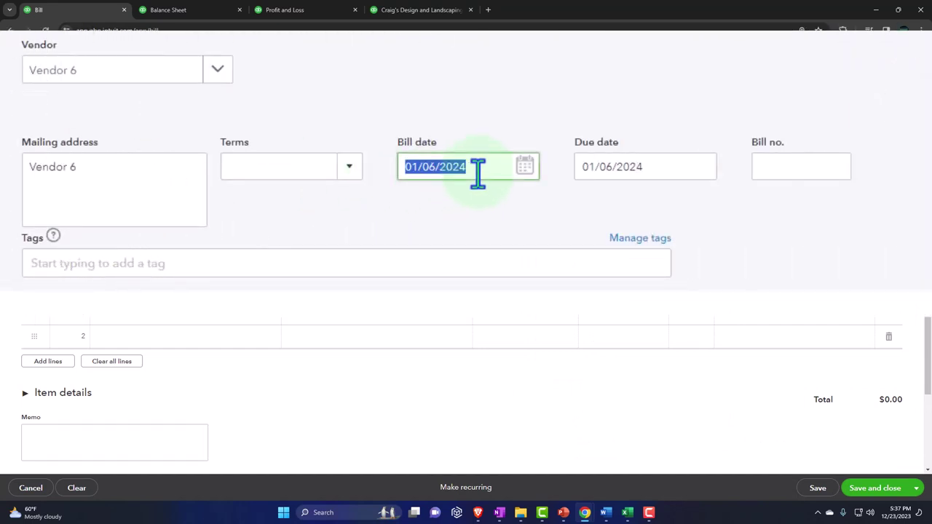
key(Tab)
key(Tab)
key(Tab)
key(Tab)
key(Tab)
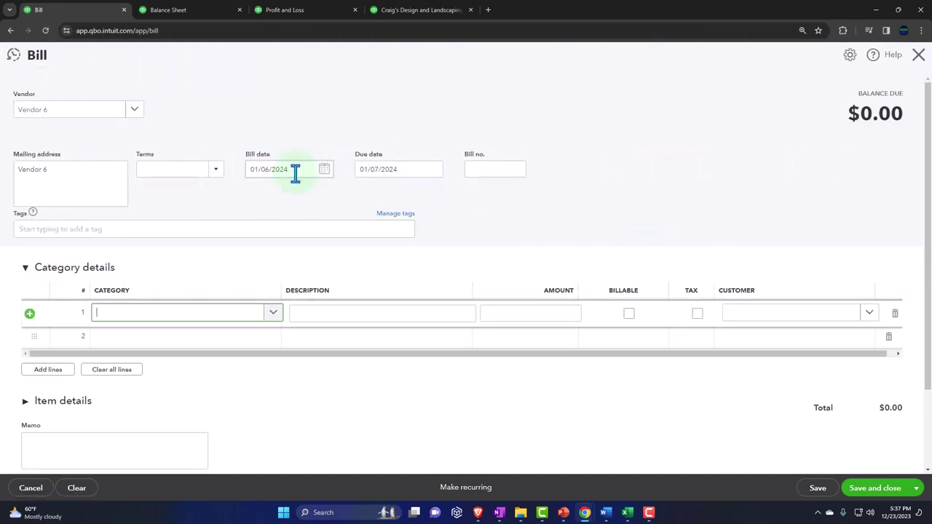
- Assign the Expense 1 category to the first line of the Vendor 6 bill
text(T)
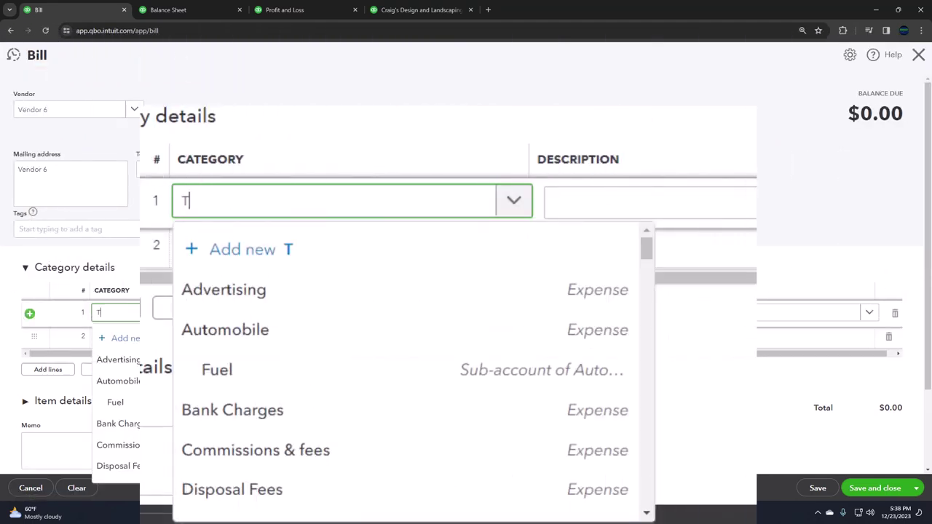
key(BackSpace)
text(Ex)
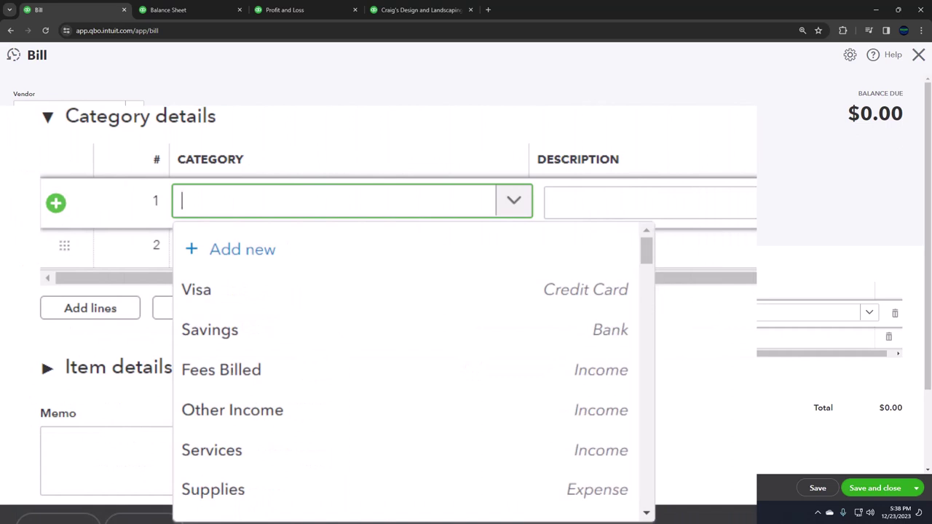
key(Down)
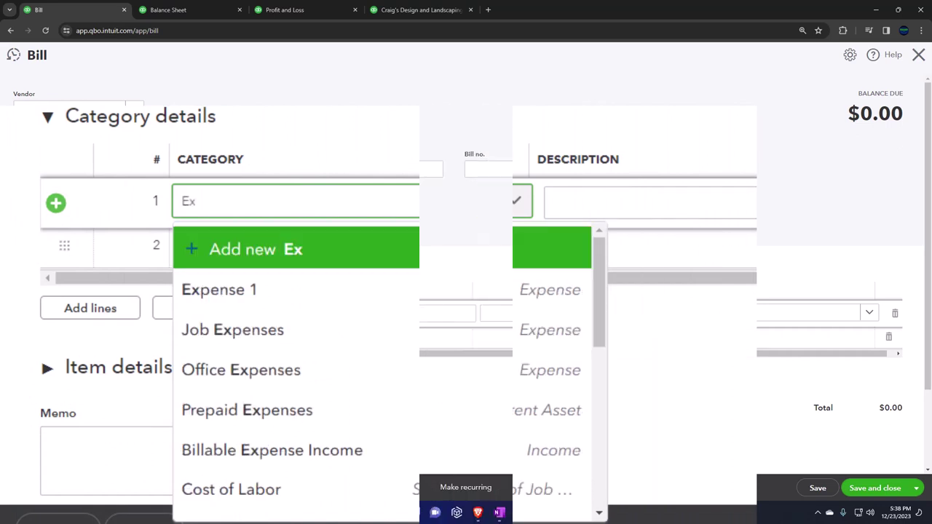
key(Down)
key(Tab)
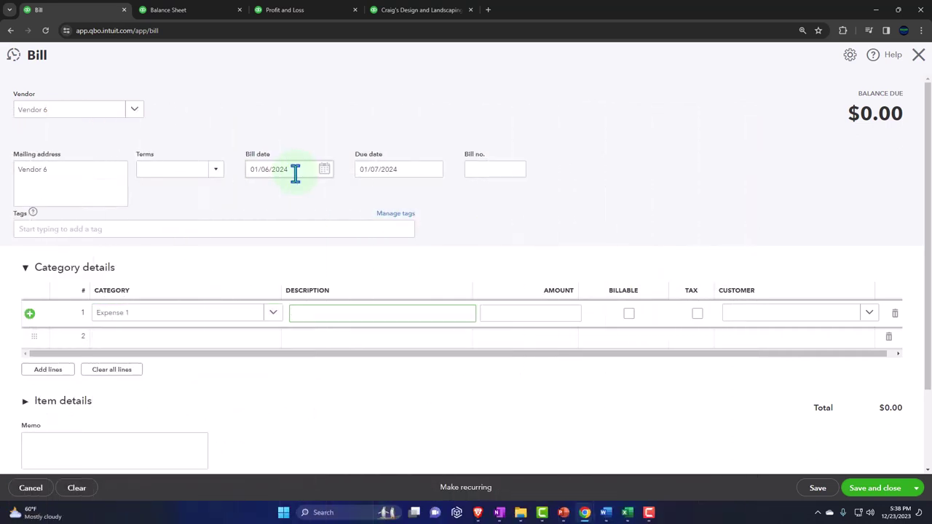
- Enter 200.00 as the Expense 1 line's amount, then save the Vendor 6 bill and start another new bill
key(Tab)
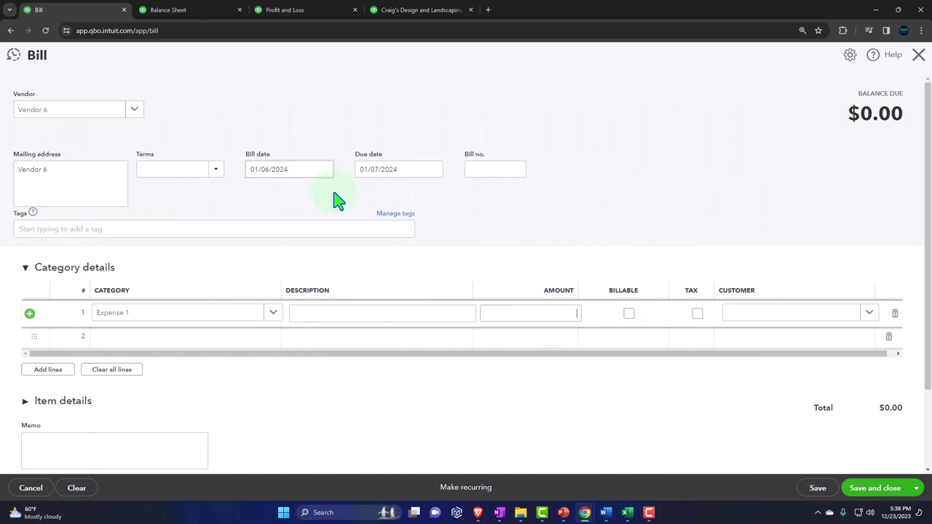
text(200)
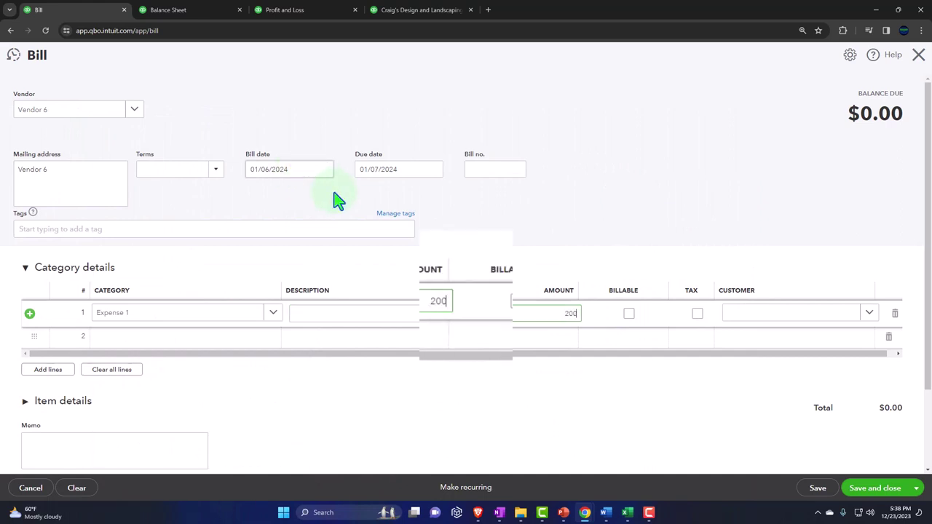
key(Tab)
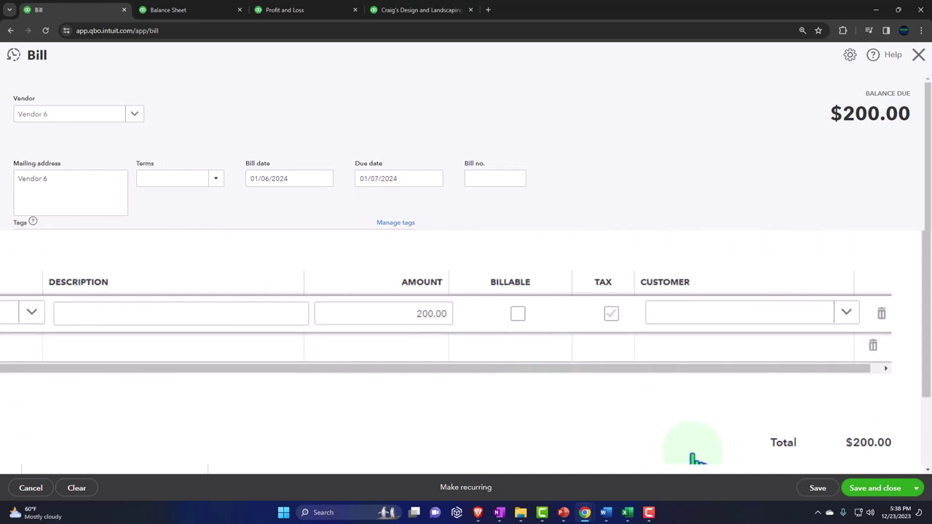
click(916, 490)
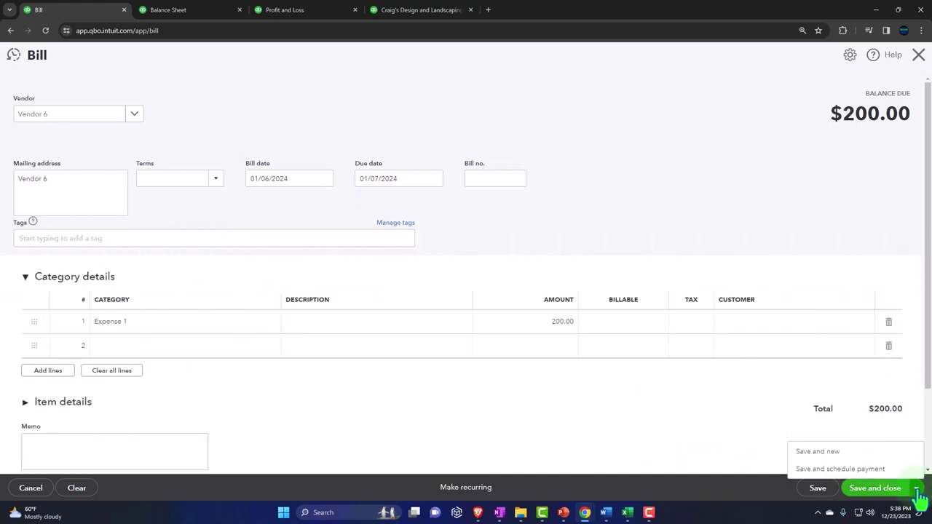
click(820, 452)
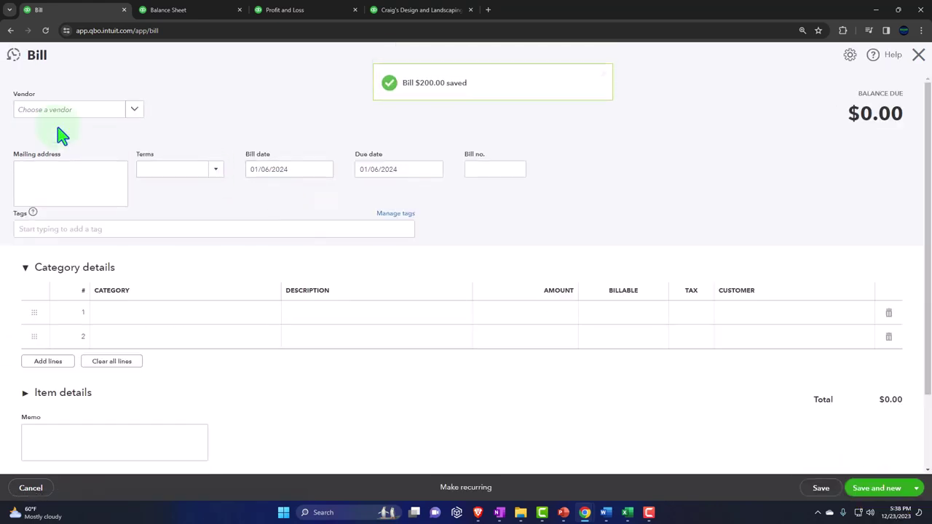
- Add Vendor 7 as a new vendor on the blank bill
click(34, 110)
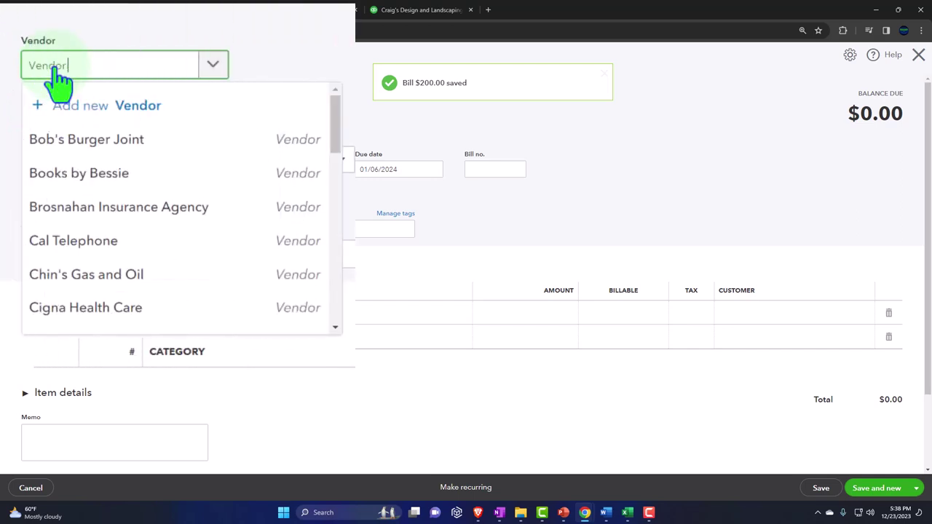
text(Vendor 7)
key(Return)
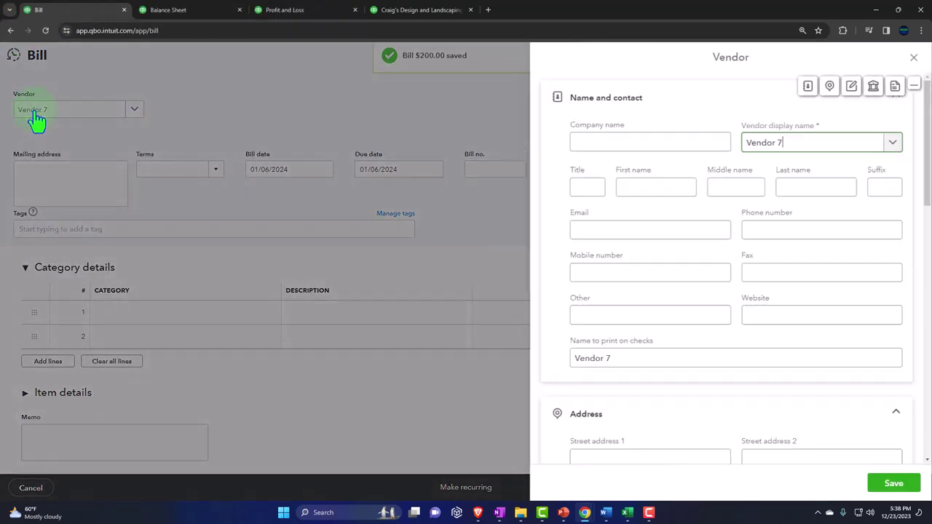
key(Return)
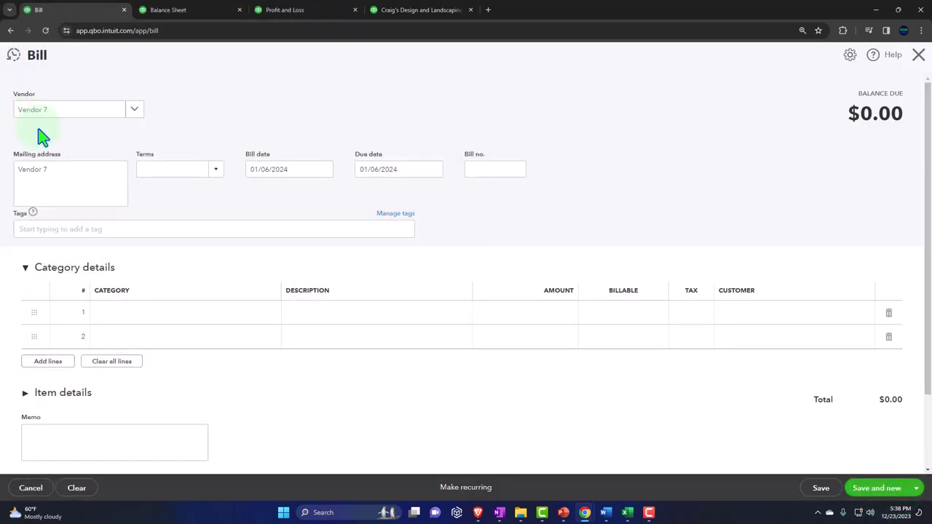
- Set the Vendor 7 bill's date to 01/08/2024 and its due date to 01/10/2024
click(288, 170)
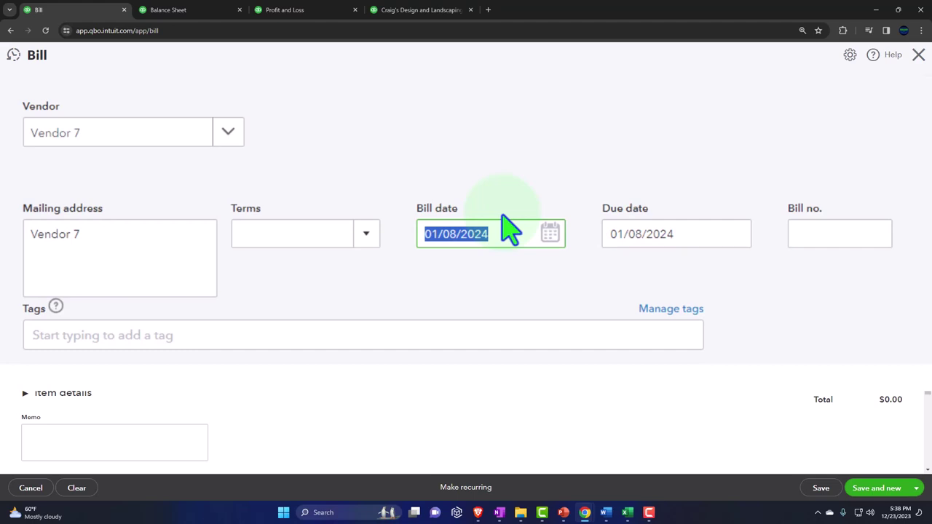
key(Tab)
text(++)
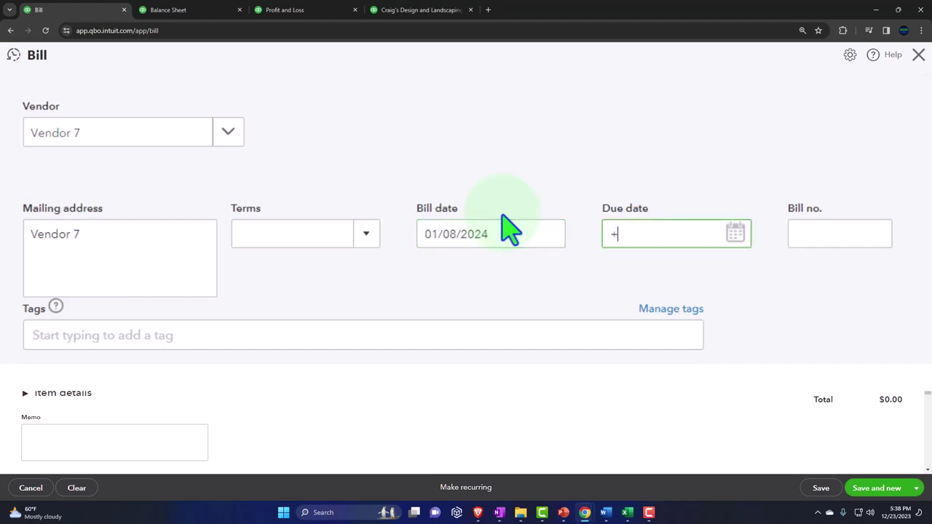
key(Tab)
key(Tab)
key(Tab)
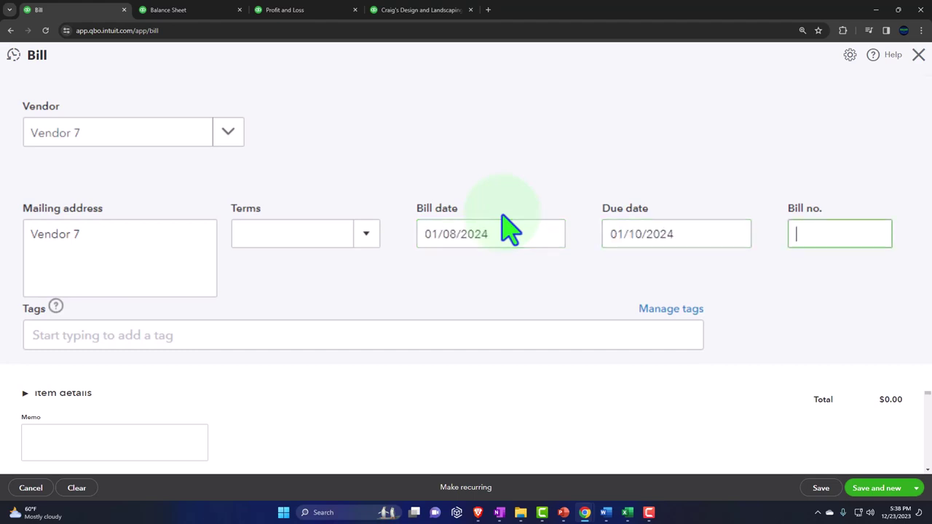
- Assign the Expense 1 category to the first line of the Vendor 7 bill
key(Tab)
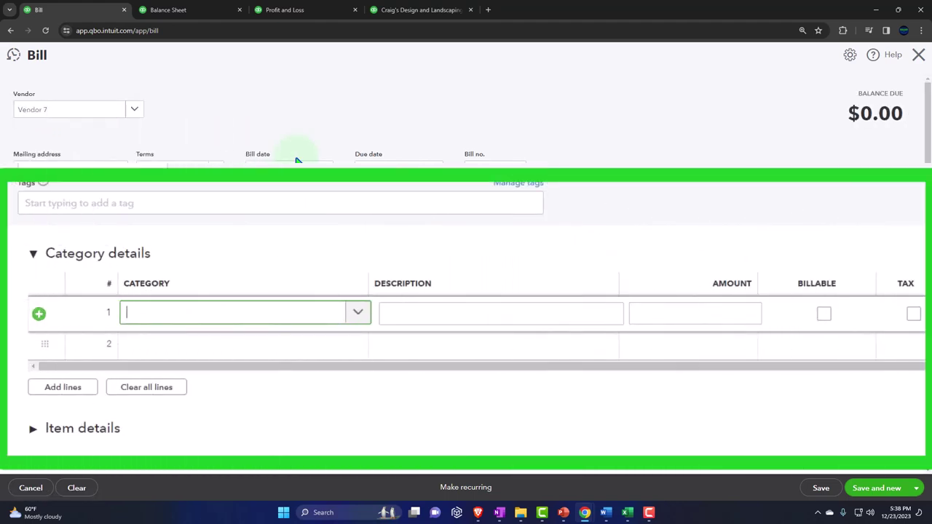
text(ex)
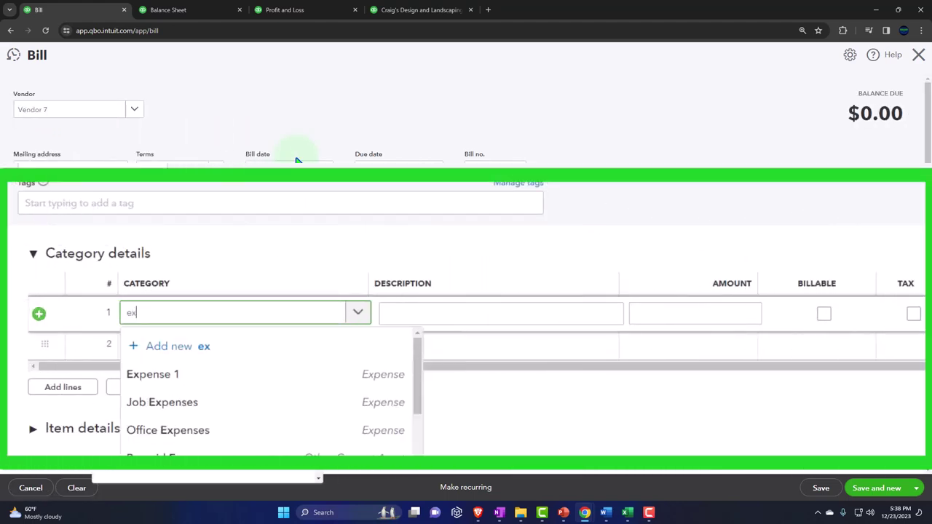
key(Down)
key(Down)
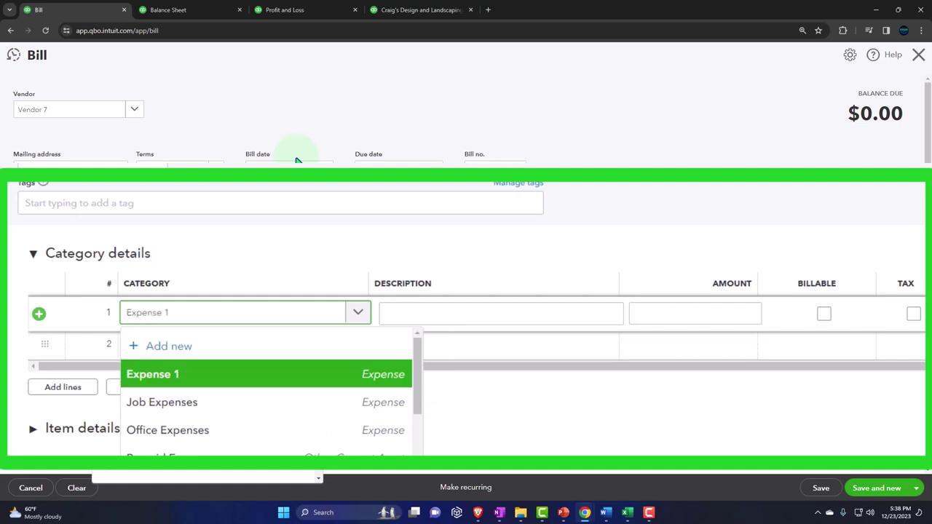
key(Tab)
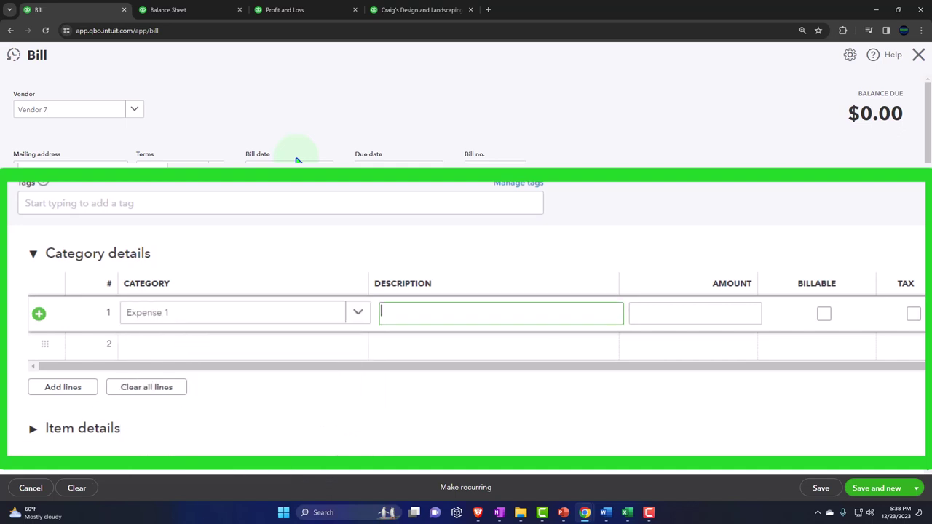
key(Tab)
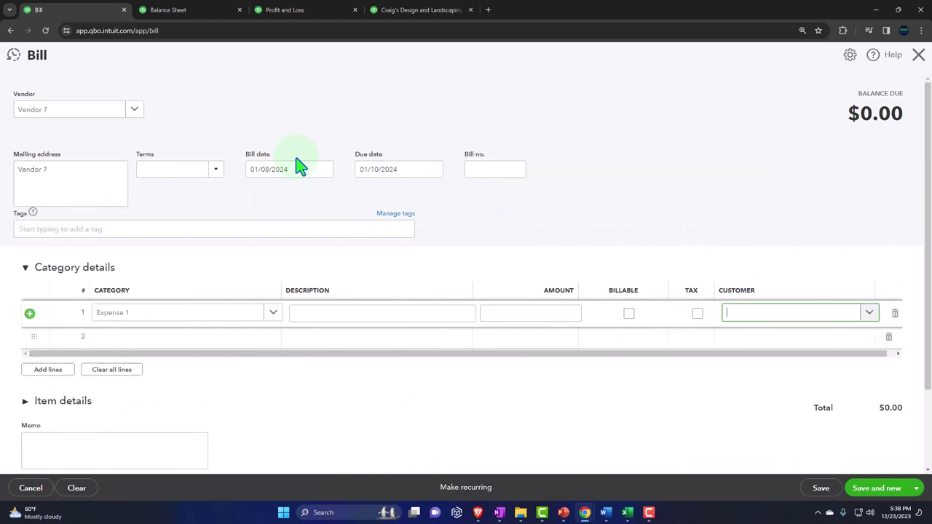
- Expand the Item details section of the Vendor 7 bill
key(Tab)
scroll(287, 189, down, 3)
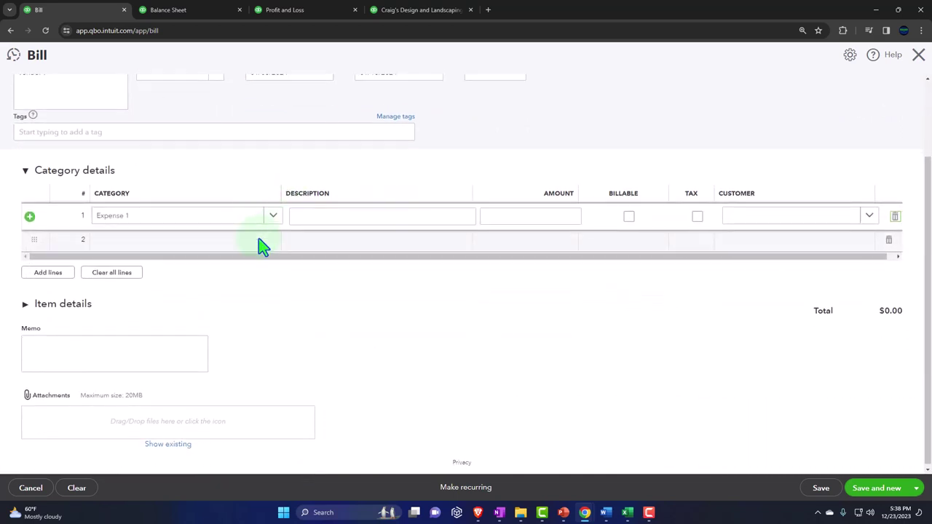
click(26, 302)
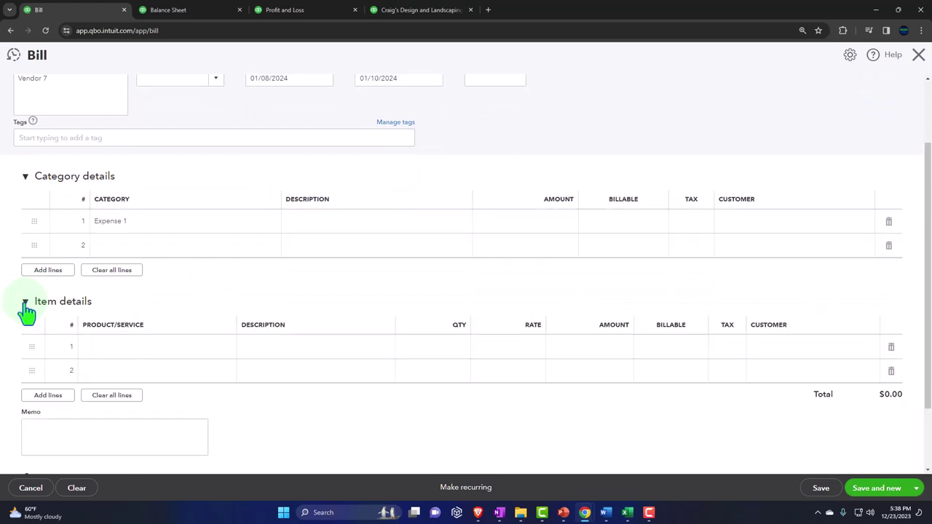
- Collapse the Item details section of the Vendor 7 bill, then save and close the bill without an amount
click(26, 305)
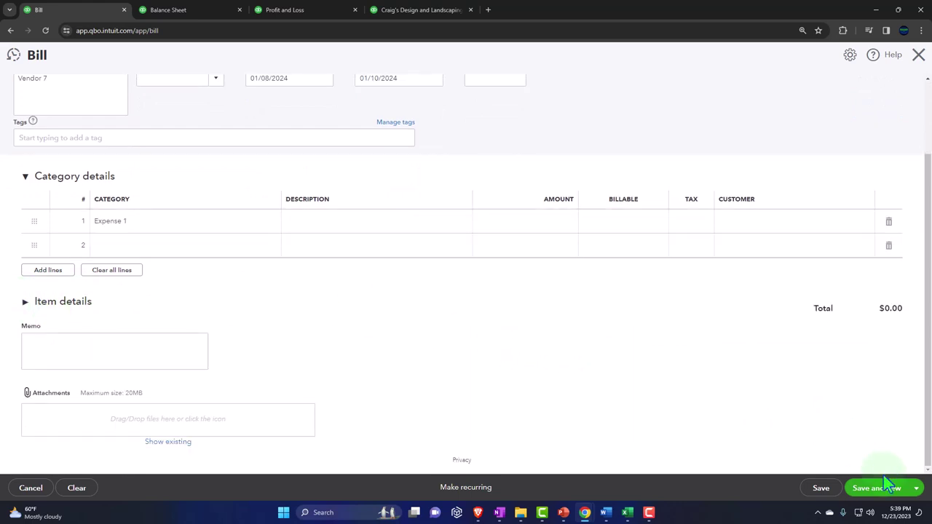
click(916, 489)
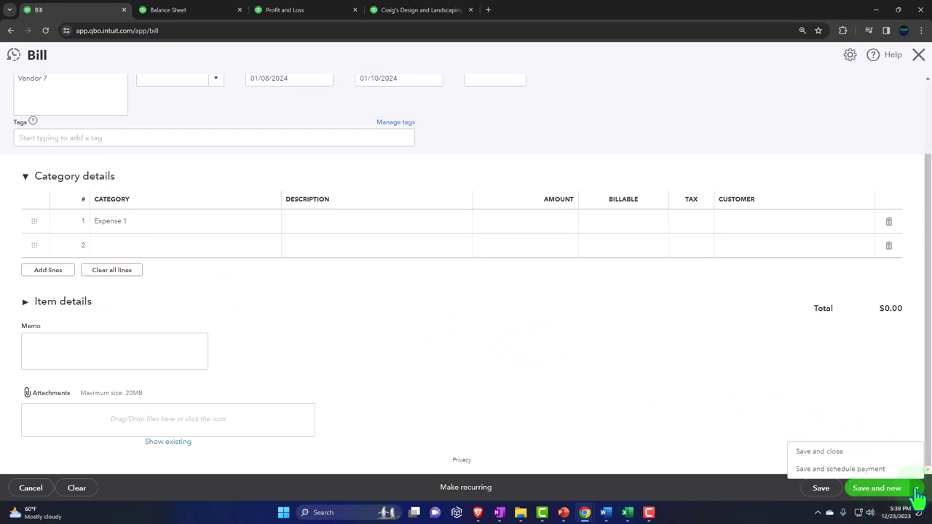
click(837, 458)
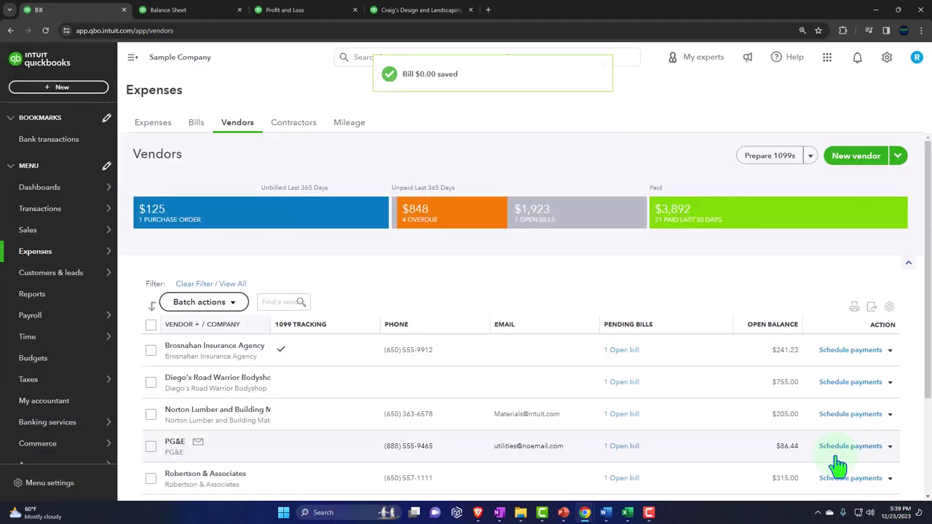
- Rerun the Balance Sheet report and examine the transactions behind the Accounts Payable (A/P) balance, returning to the report
click(198, 10)
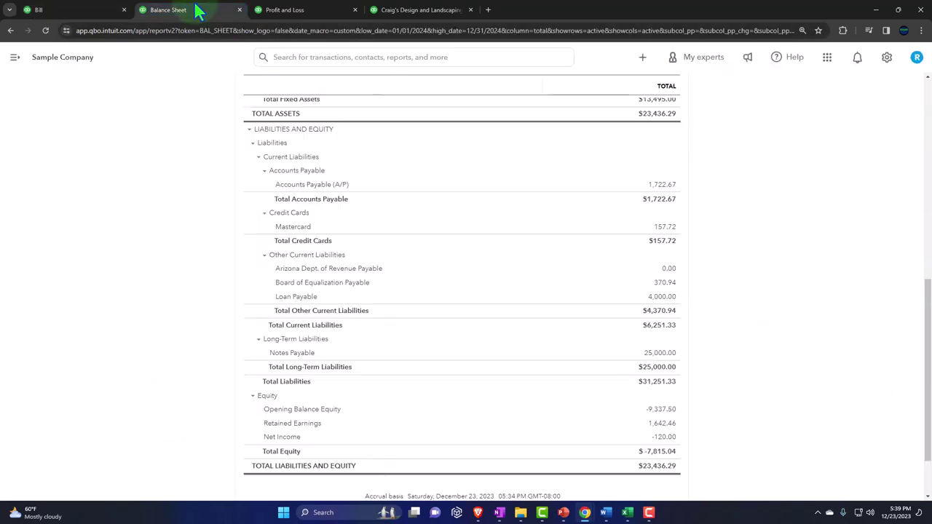
scroll(378, 339, up, 10)
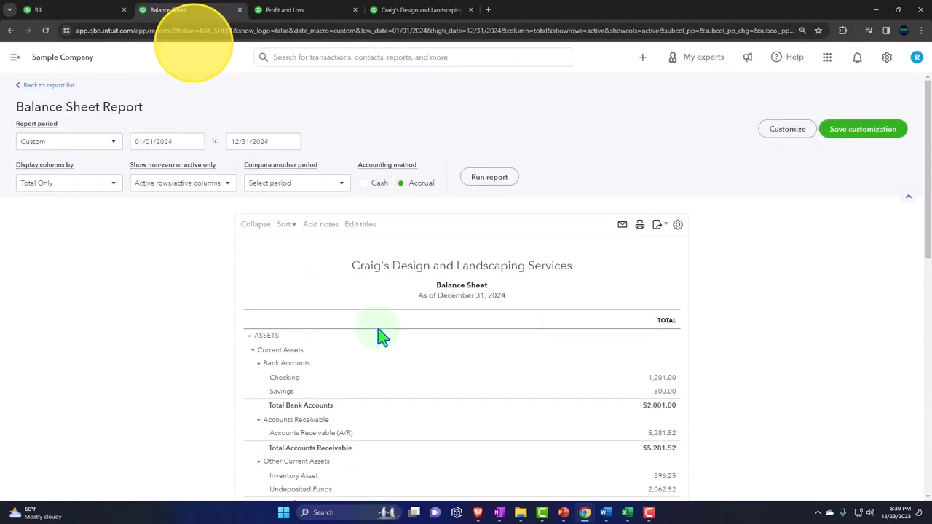
click(491, 177)
scroll(491, 187, down, 2)
key(ctrl+plus)
key(ctrl+plus)
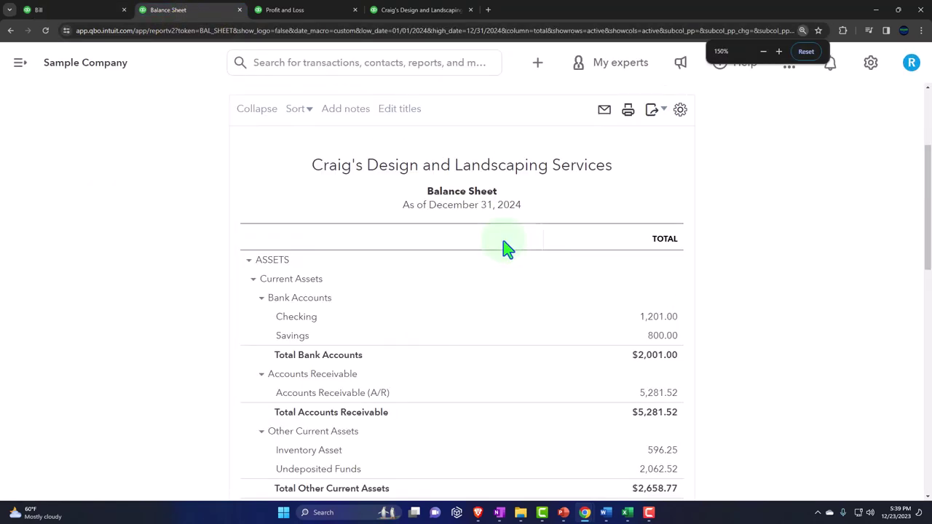
scroll(489, 313, down, 4)
key(ctrl+plus)
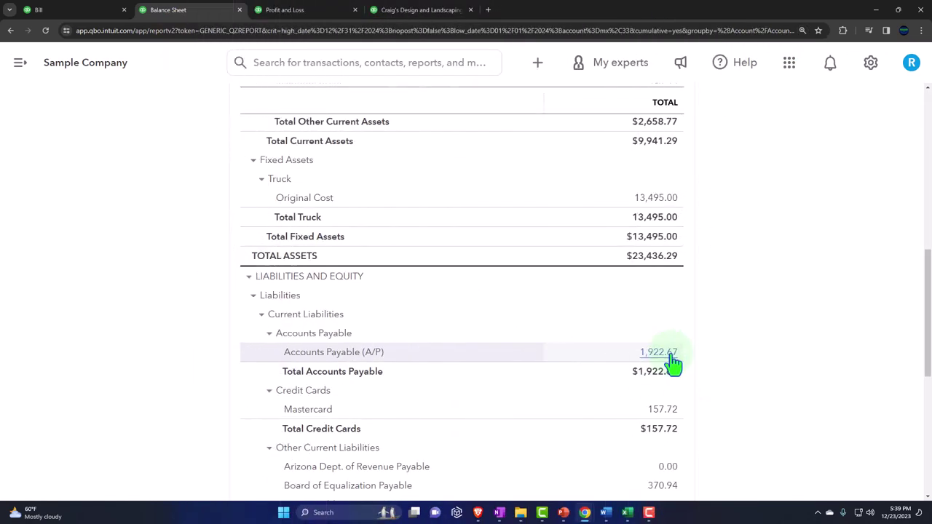
click(668, 355)
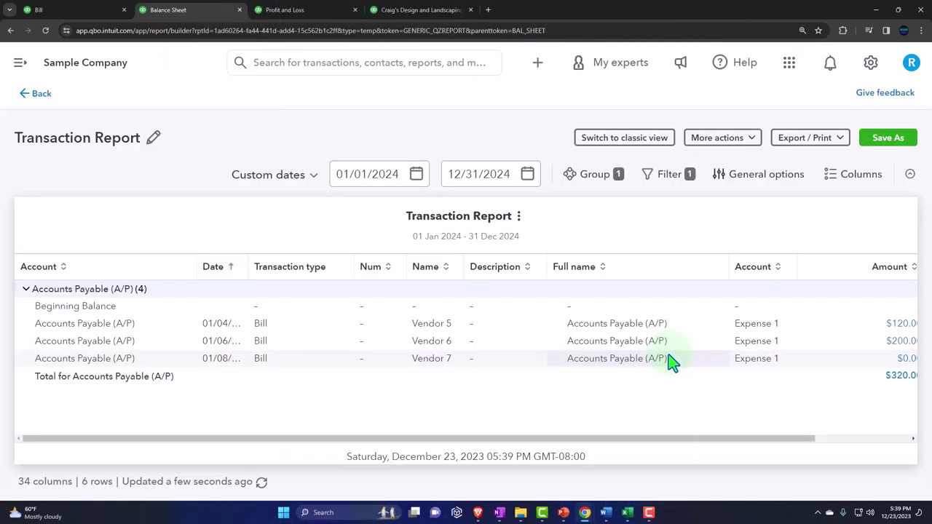
click(38, 93)
- Rerun the Profit and Loss report and examine the transactions behind Expense 1, returning to the report
click(284, 10)
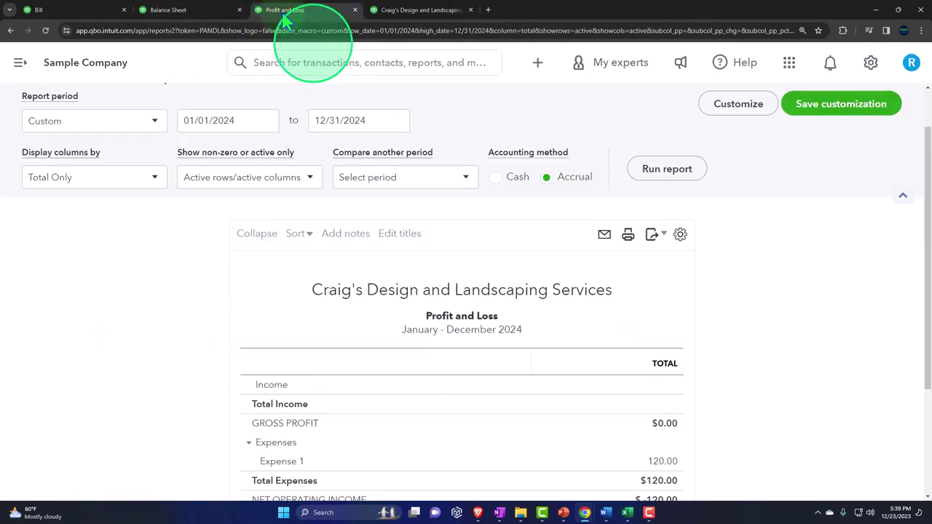
click(662, 176)
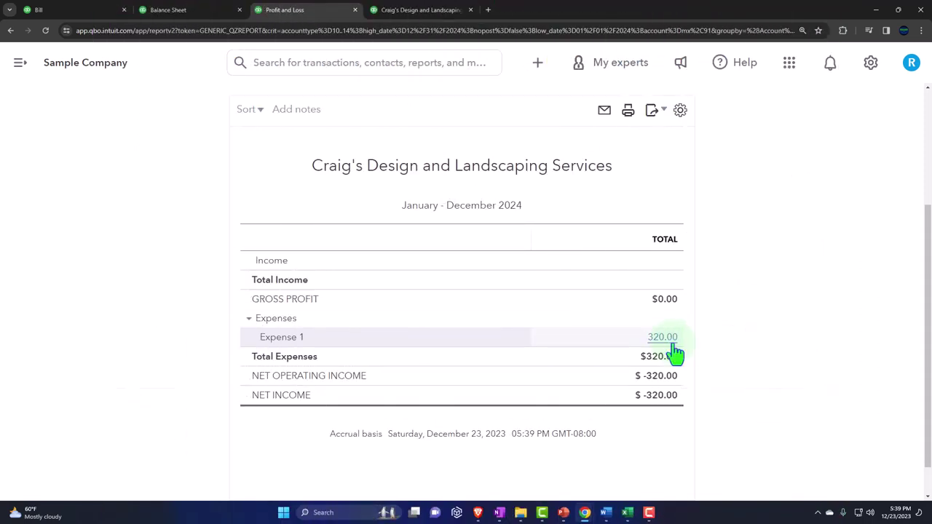
click(670, 342)
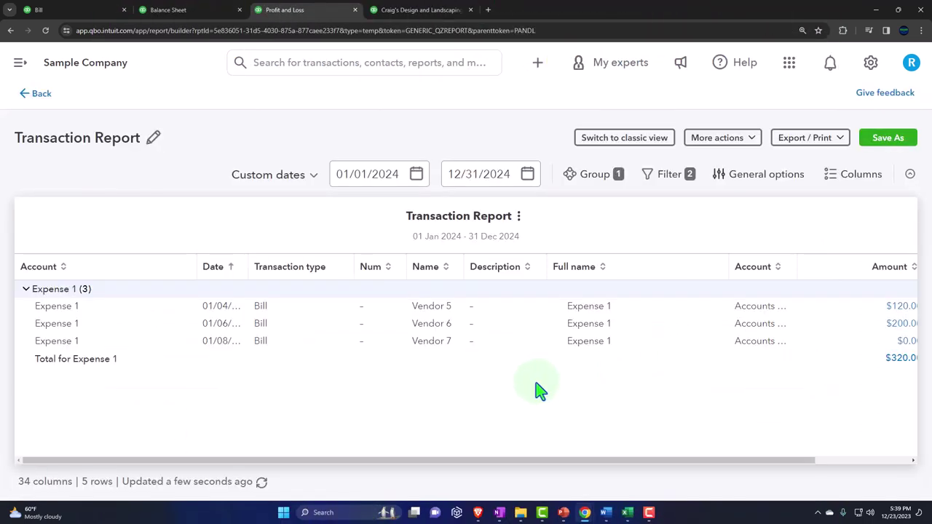
click(39, 95)
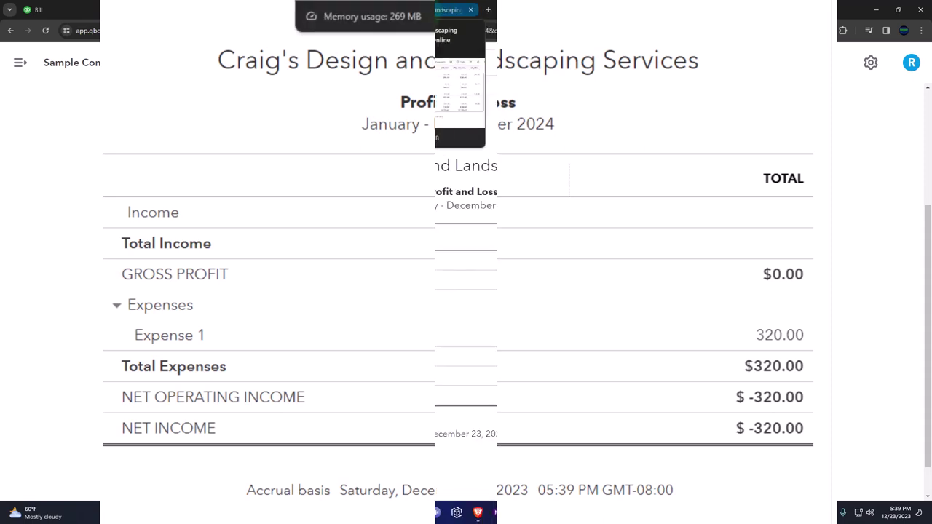
- Rerun the Vendor Balance Detail report and compare its total with Accounts Payable (A/P) on the Balance Sheet
click(197, 11)
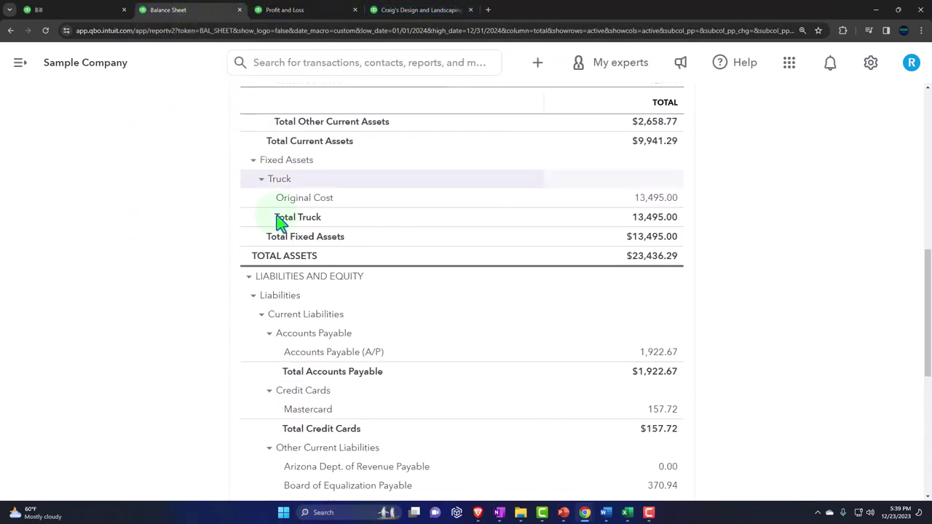
click(645, 360)
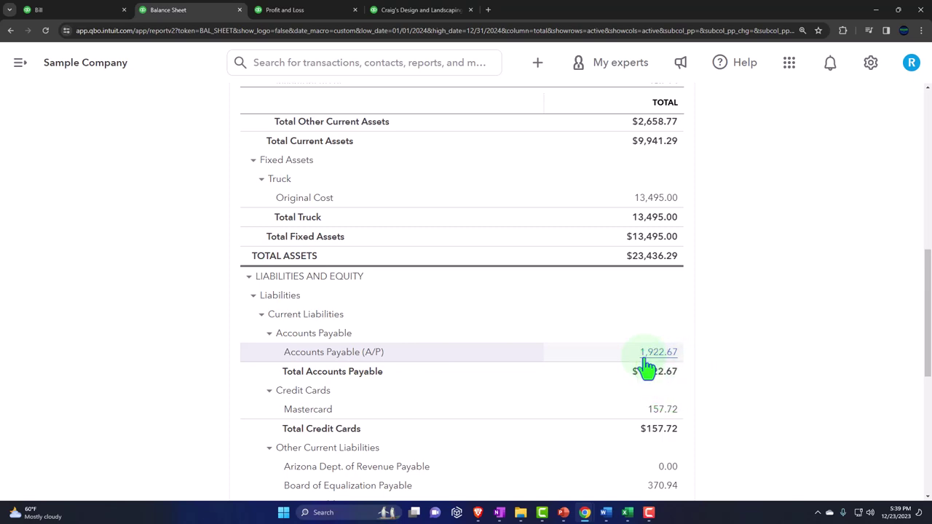
click(430, 11)
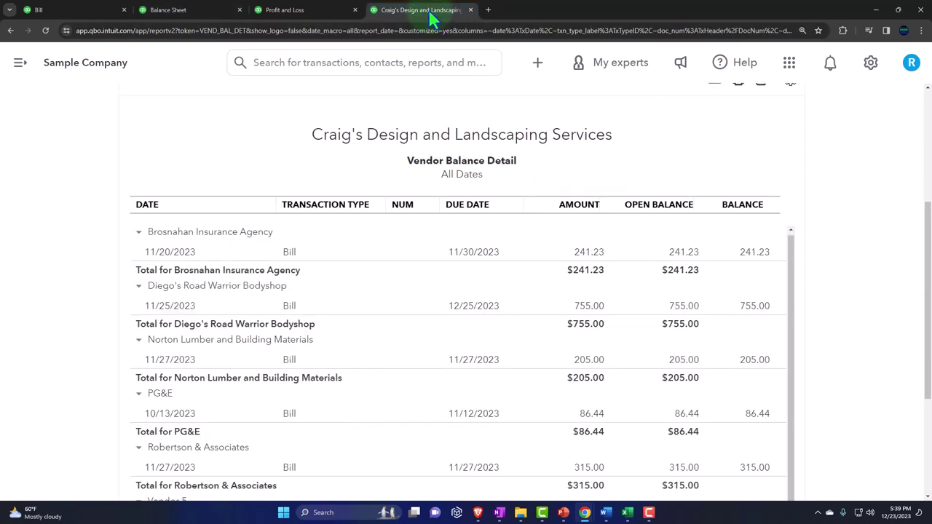
scroll(464, 163, up, 3)
click(226, 190)
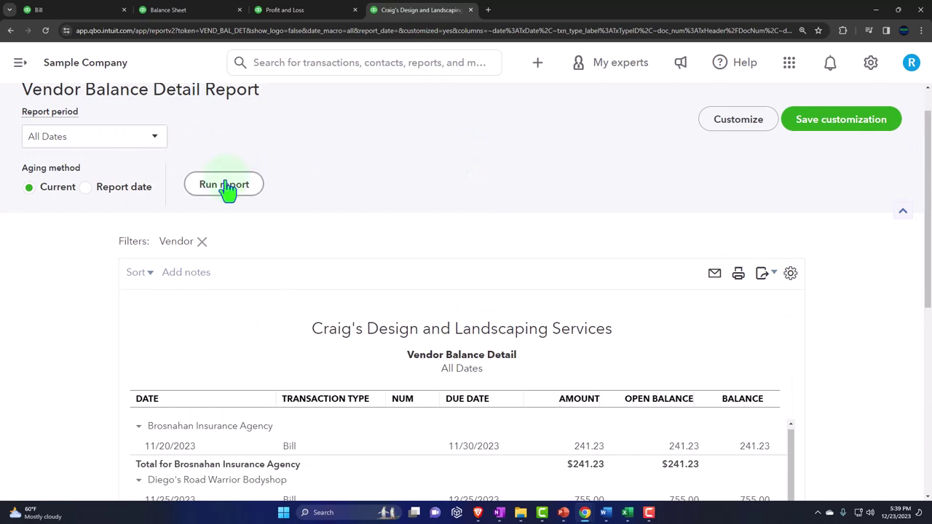
scroll(104, 325, down, 2)
scroll(104, 326, down, 4)
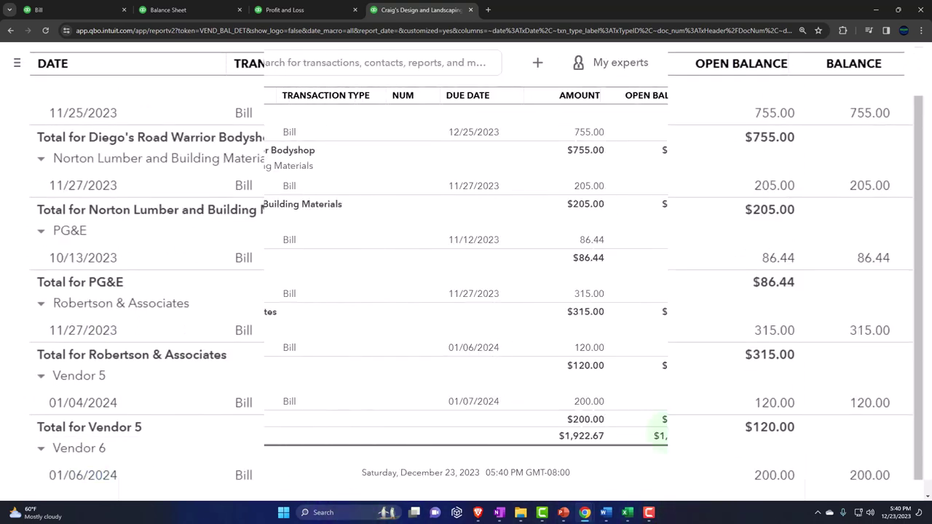
click(191, 11)
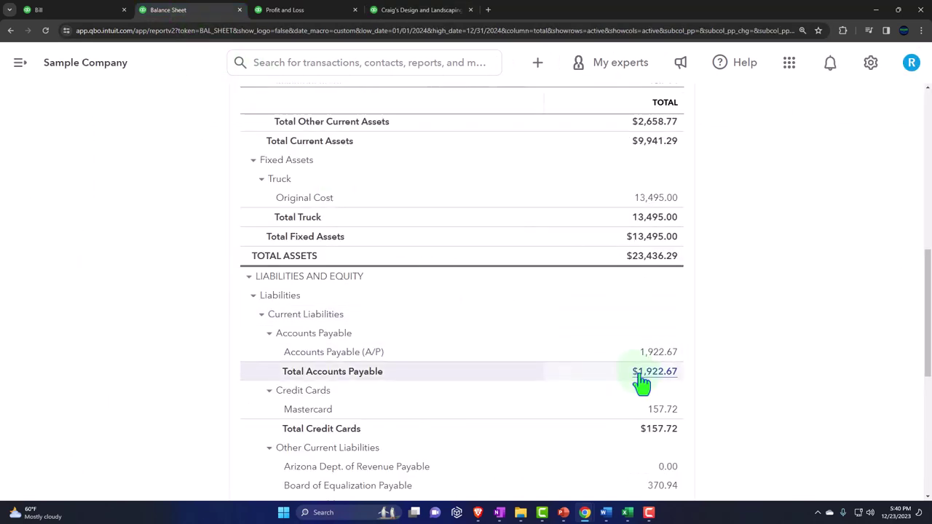
click(656, 356)
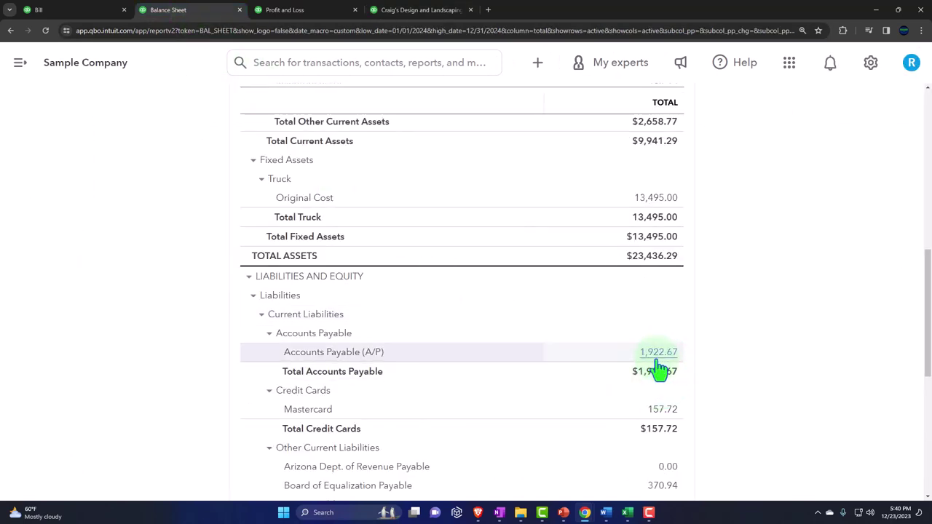
- Display the unpaid bills list under Expenses with the navigation menu hidden and review the listed bills
click(69, 13)
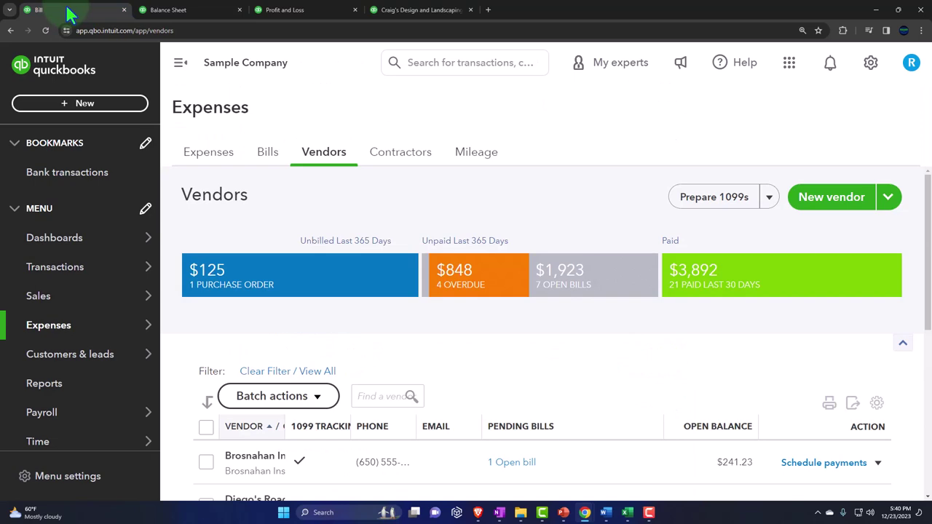
key(ctrl+minus)
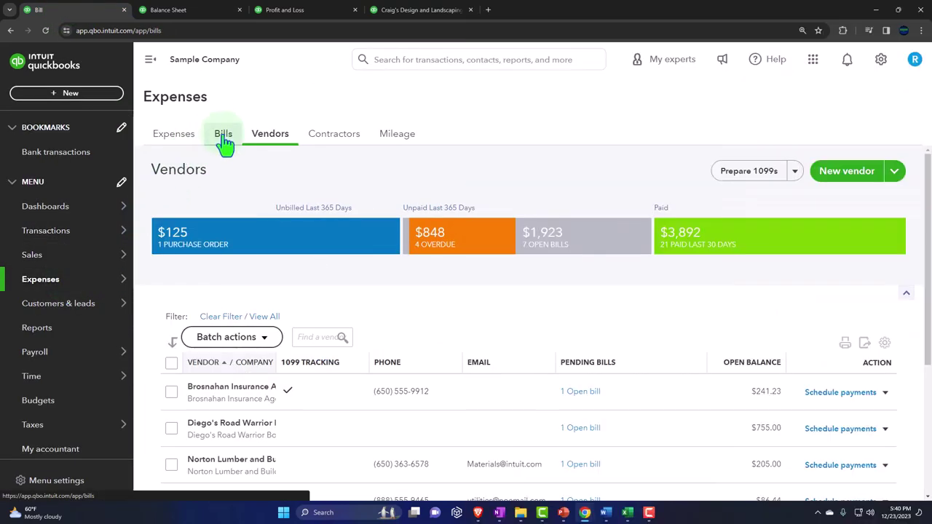
click(223, 135)
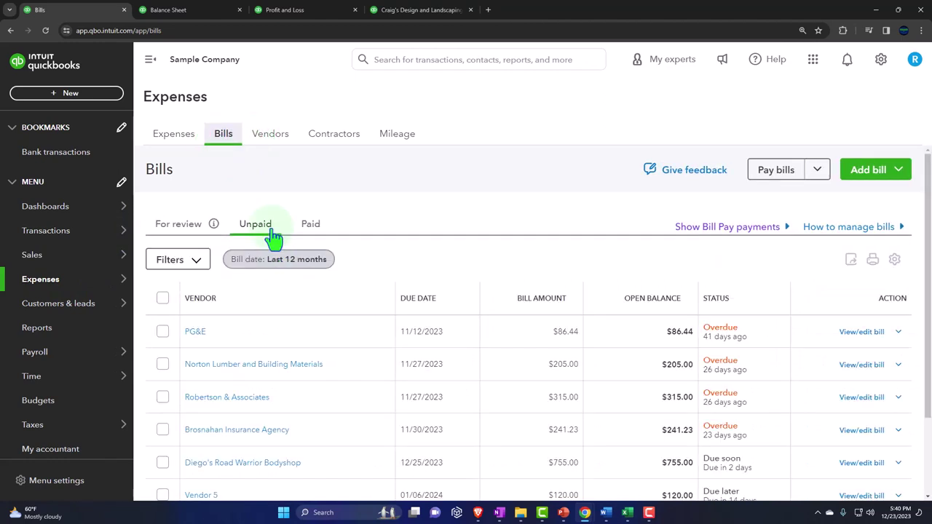
click(150, 59)
scroll(256, 262, down, 2)
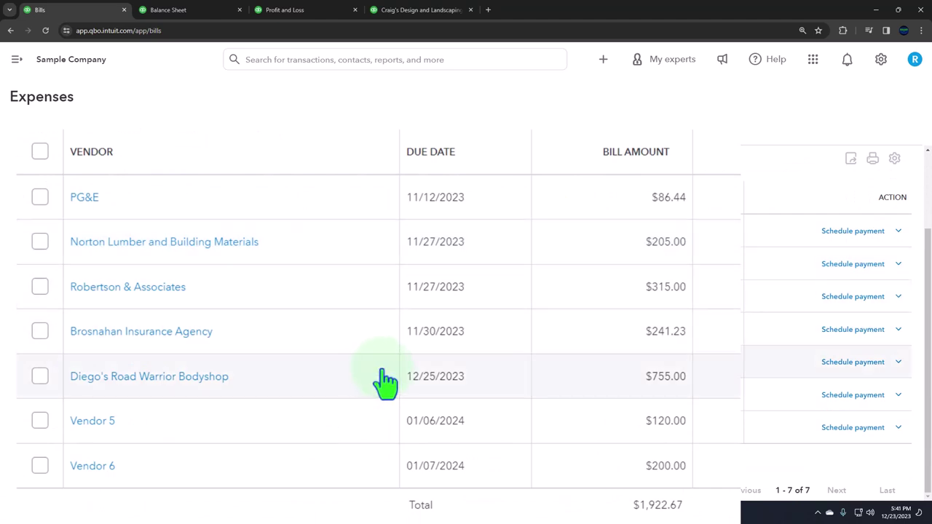
scroll(386, 382, up, 2)
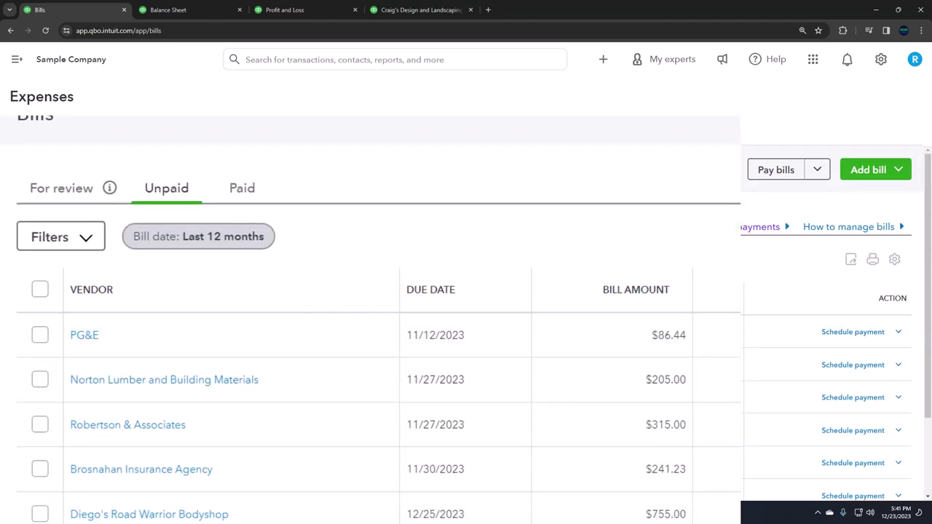
- Look at the Pay Bills form from the bills list and close it without paying anything
click(817, 175)
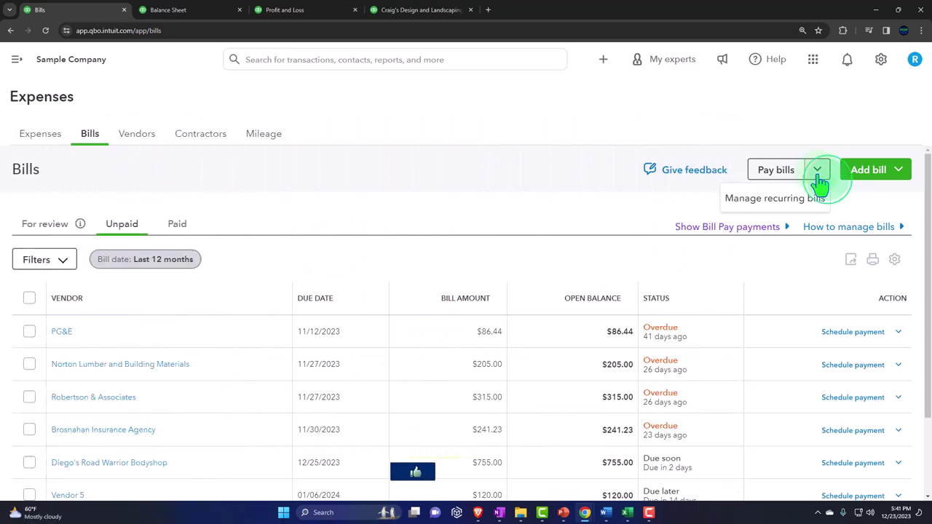
click(788, 173)
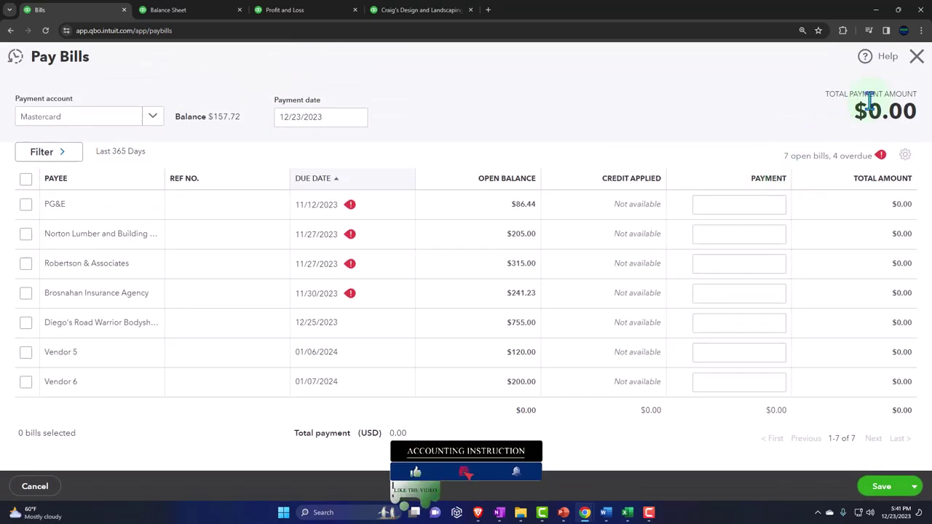
click(919, 58)
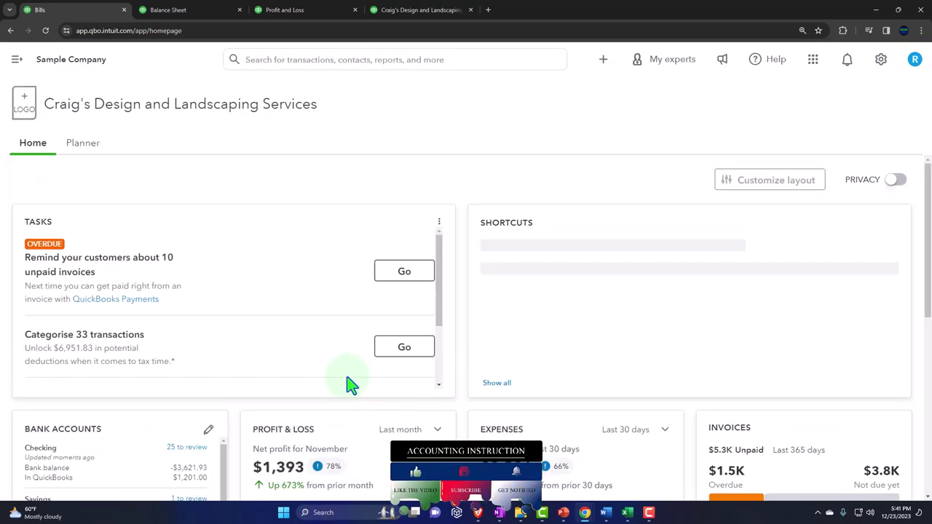
- Return from the home page to the unpaid bills list under Expenses and hide the navigation menu
click(18, 61)
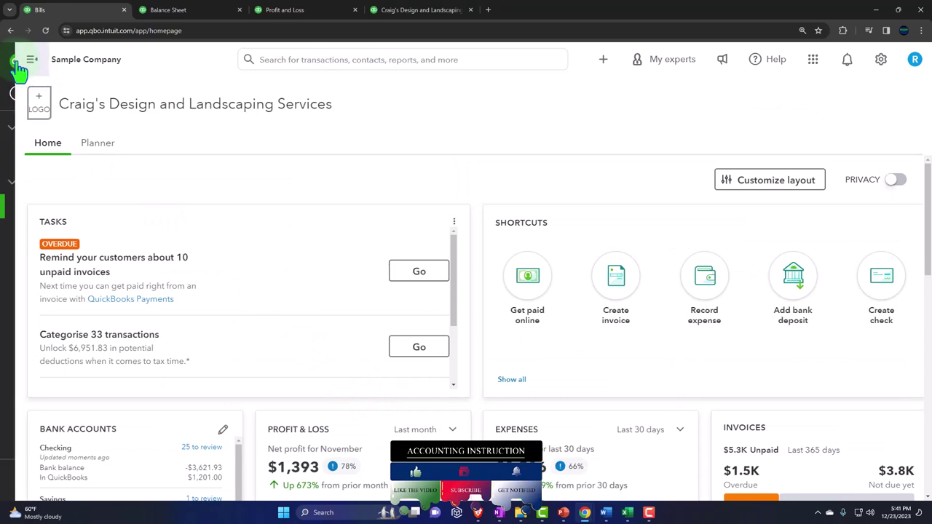
click(14, 60)
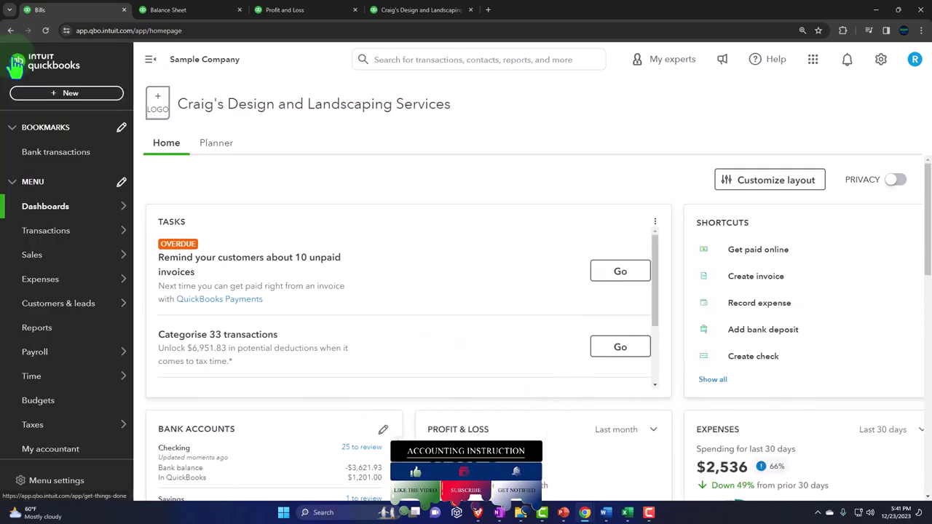
mouse_move(58, 310)
click(51, 284)
mouse_move(166, 374)
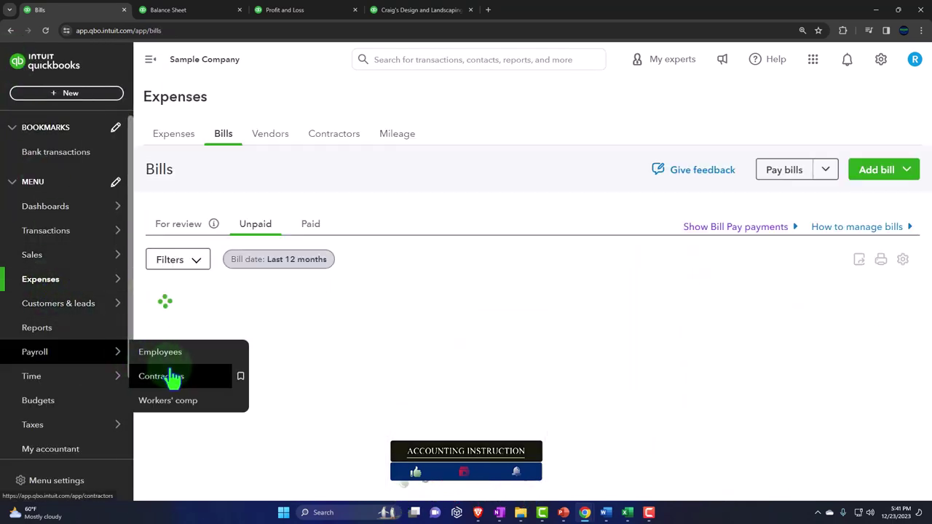
click(150, 59)
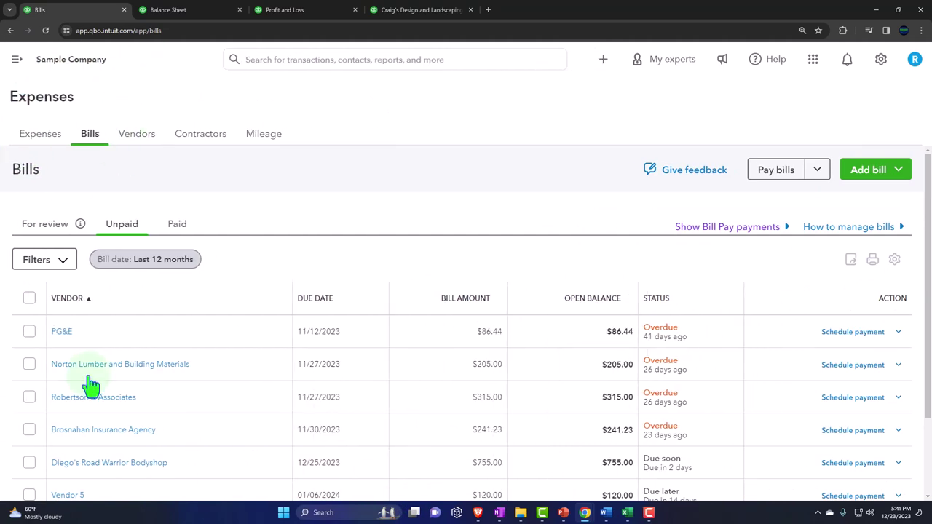
- Mark the Vendor 5 and Vendor 6 bills in the unpaid bills list
scroll(91, 401, down, 2)
click(29, 394)
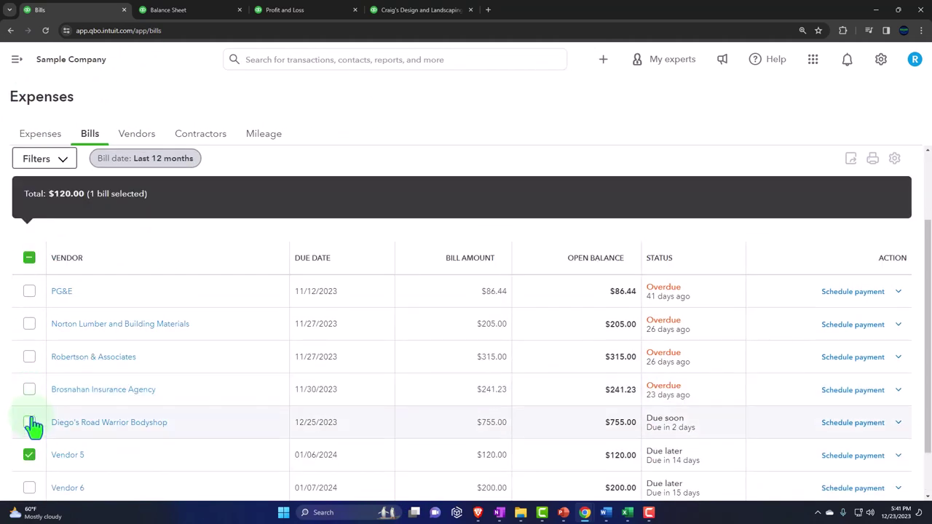
click(29, 488)
scroll(624, 443, up, 2)
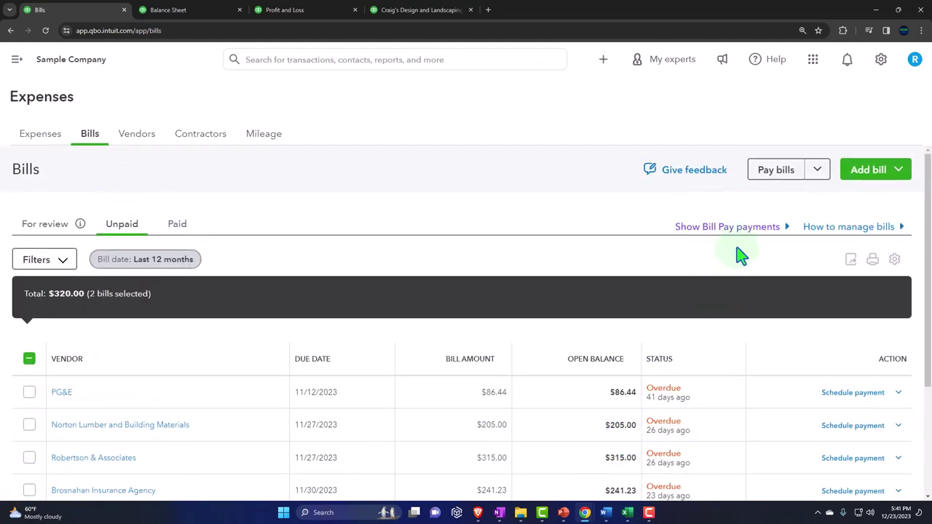
- Open the Pay Bills form and select the Vendor 5 and Vendor 6 bills for payment
click(775, 178)
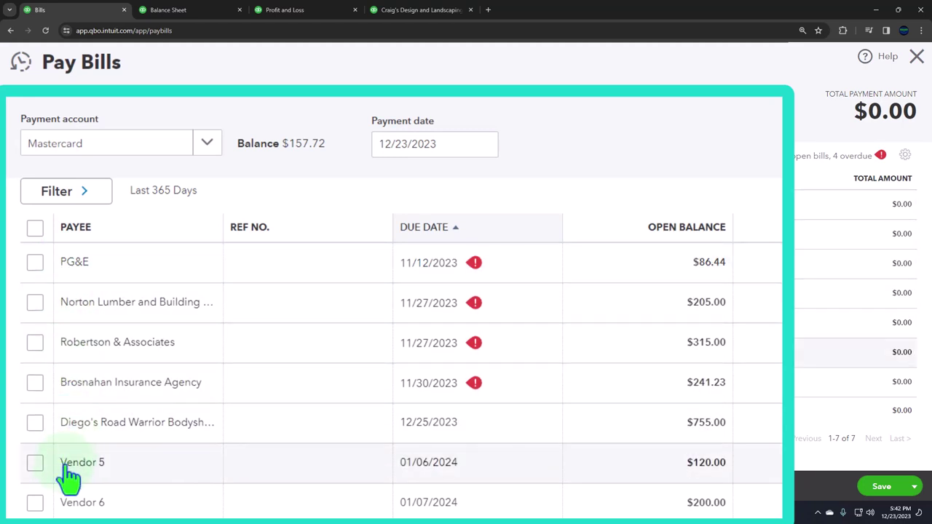
click(36, 466)
click(36, 504)
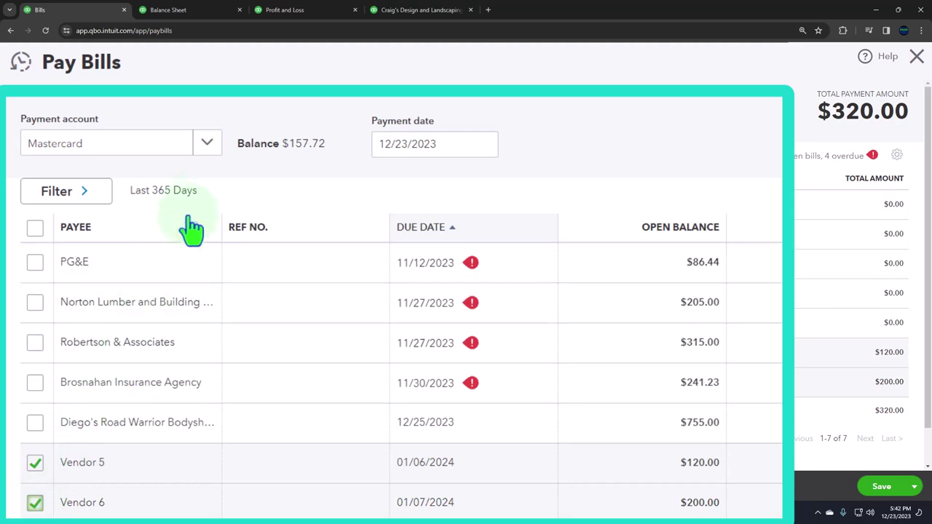
- Set the payment account for the selected bills to the Checking bank account
click(211, 154)
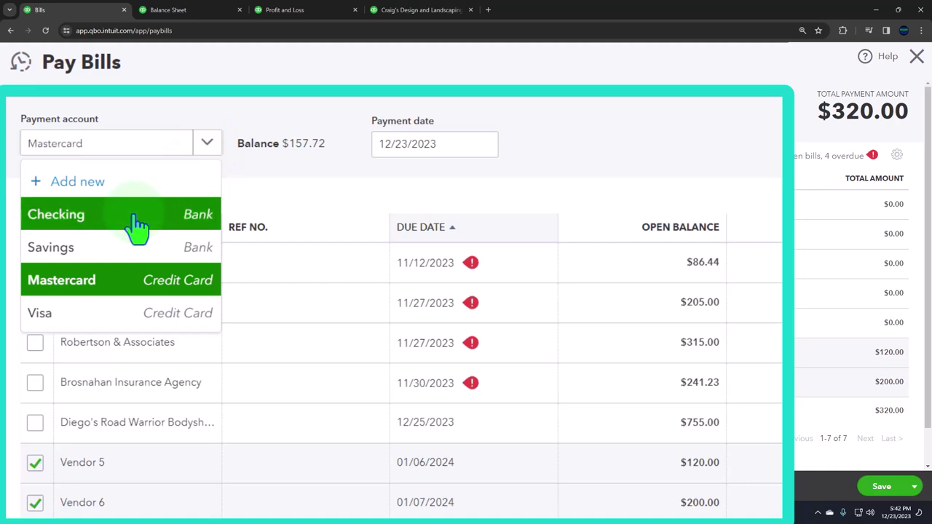
click(137, 222)
click(209, 154)
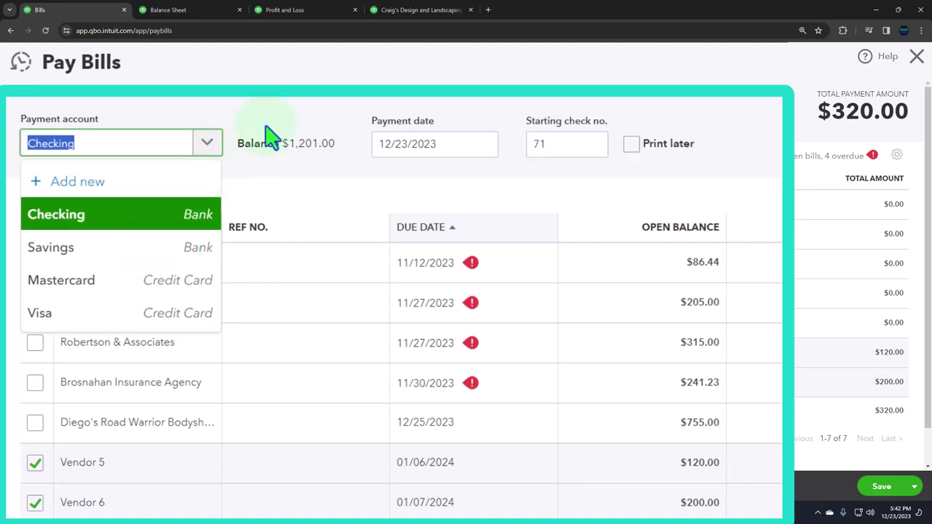
click(274, 96)
- Set the payment date to 01/09/2024 and clear the starting check number
click(439, 145)
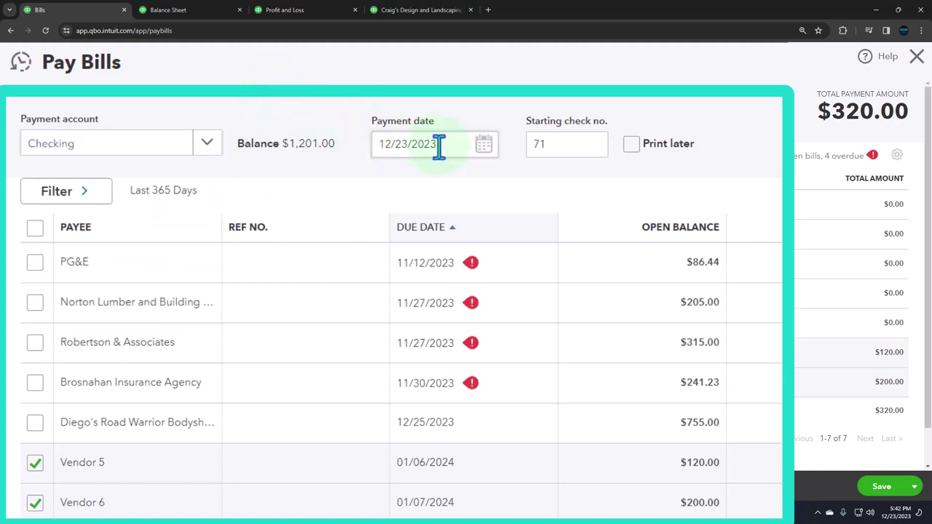
double_click(441, 144)
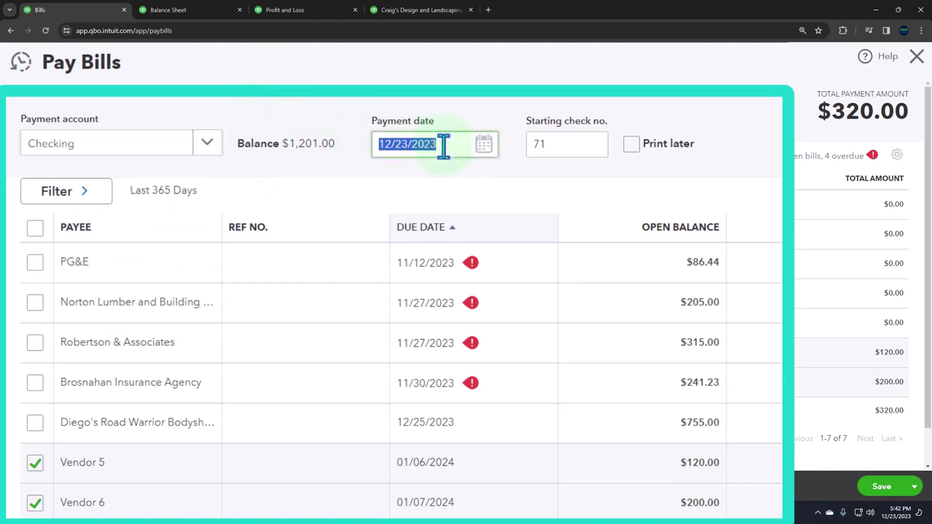
key(plus)
key(plus)
key(plus)
key(plus)
key(plus)
key(plus)
key(plus)
key(plus)
key(plus)
key(plus)
key(plus)
key(plus)
key(plus)
key(plus)
key(plus)
key(plus)
key(plus)
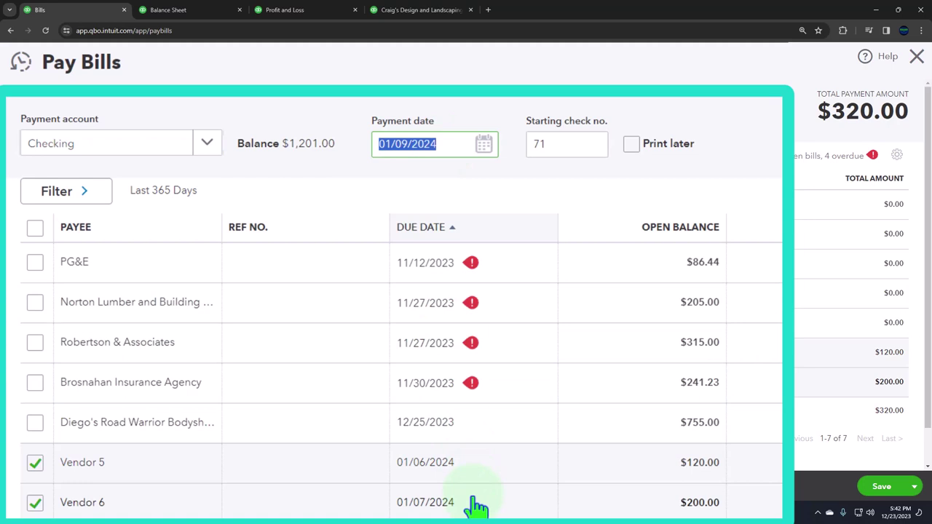
key(Tab)
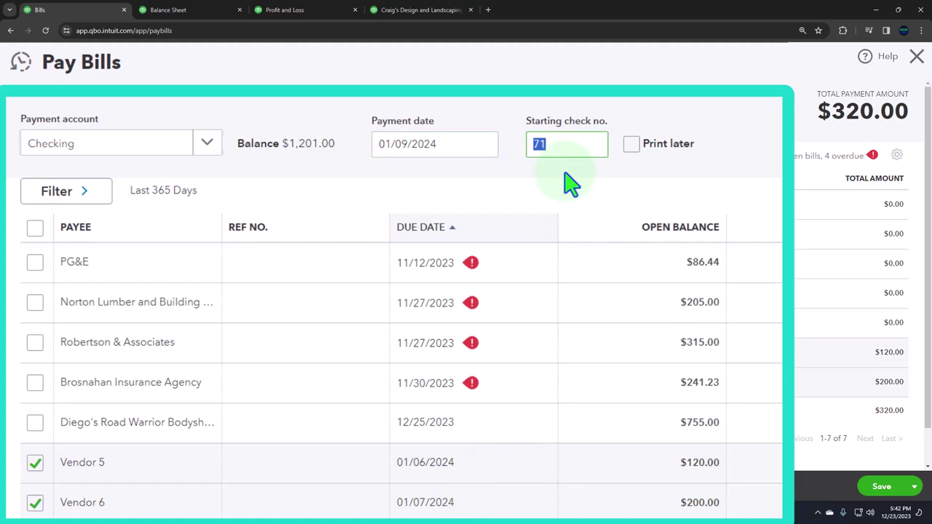
key(BackSpace)
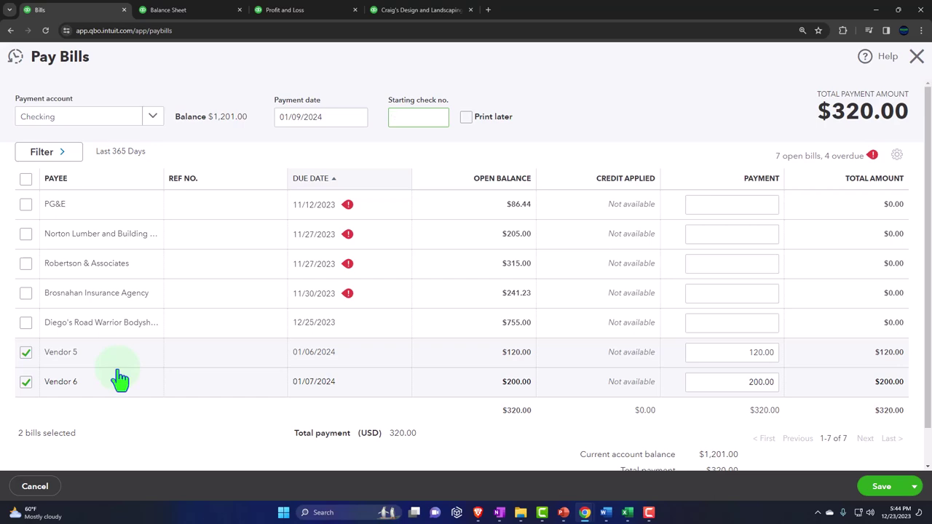
- Switch to the Excel worksheet and enter "Pay bill form" in cell A6 of the Form column
click(626, 512)
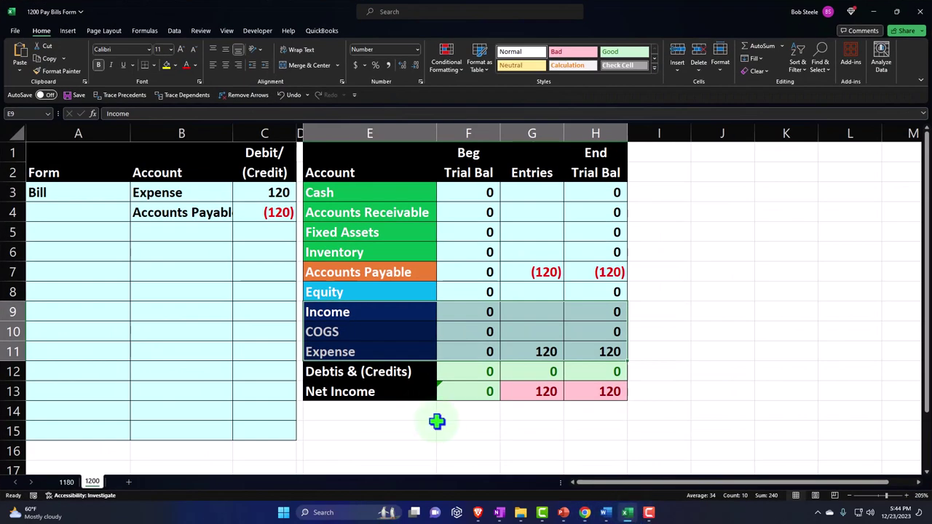
click(73, 252)
text(P)
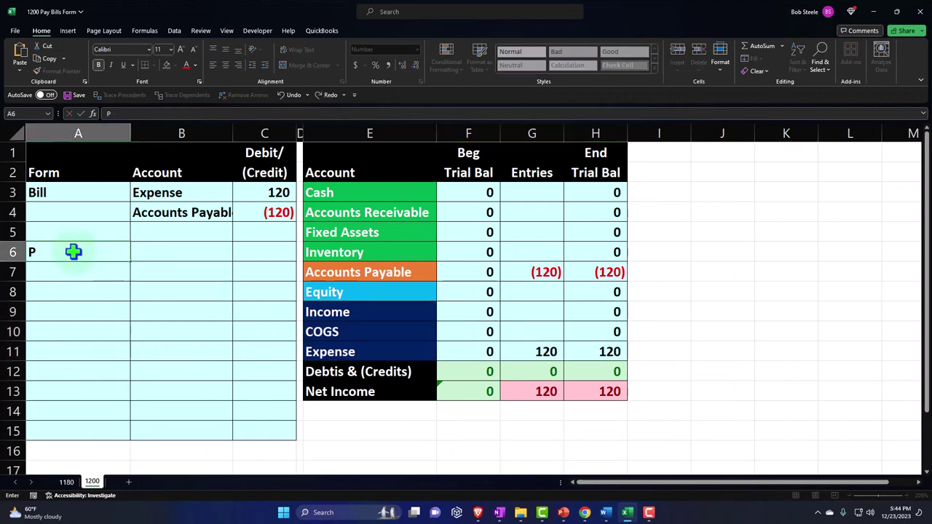
text(ay bill firm)
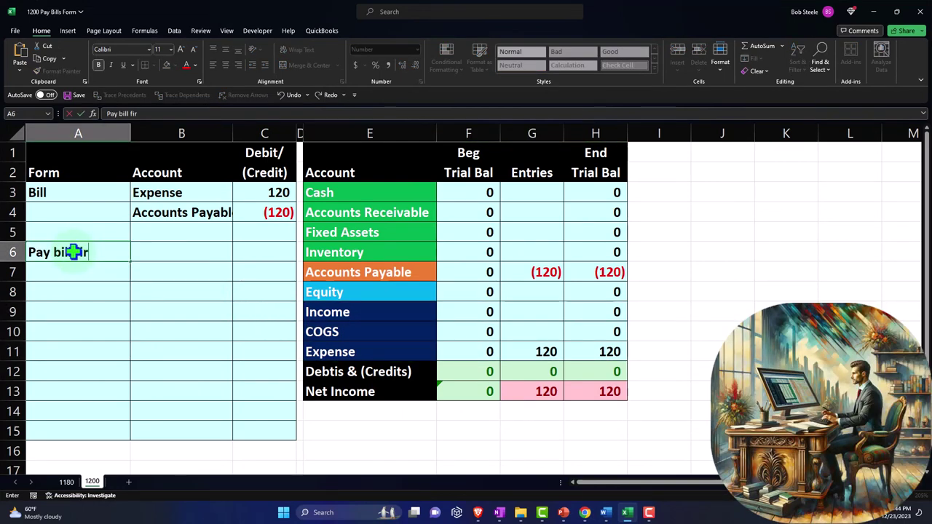
key(Tab)
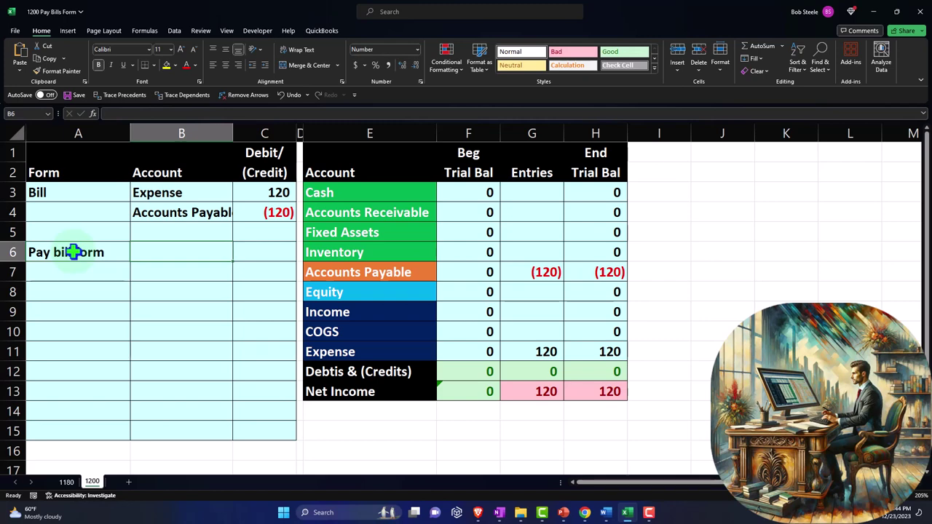
- Link B6 to the Accounts Payable label and B7 to the Cash label, and widen column B to fit the account names
text(=)
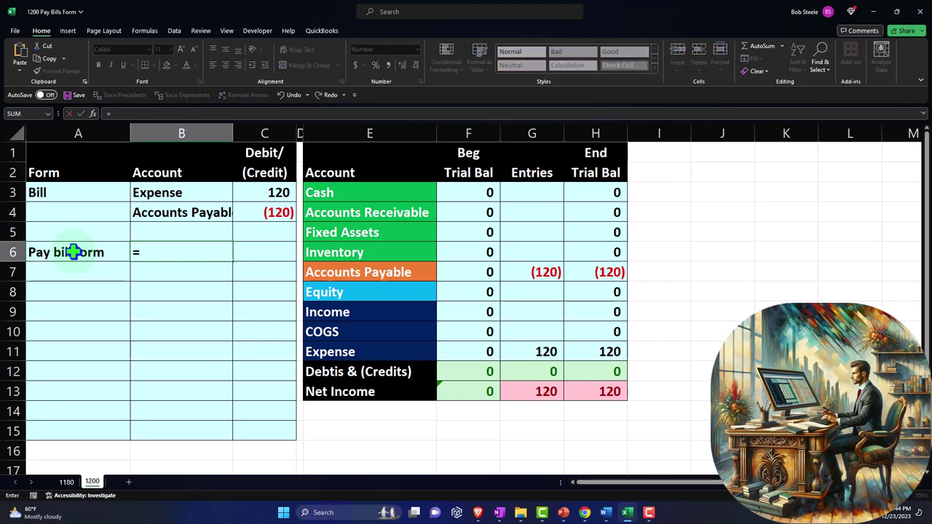
key(Right)
key(Right)
key(Right)
key(Down)
key(Return)
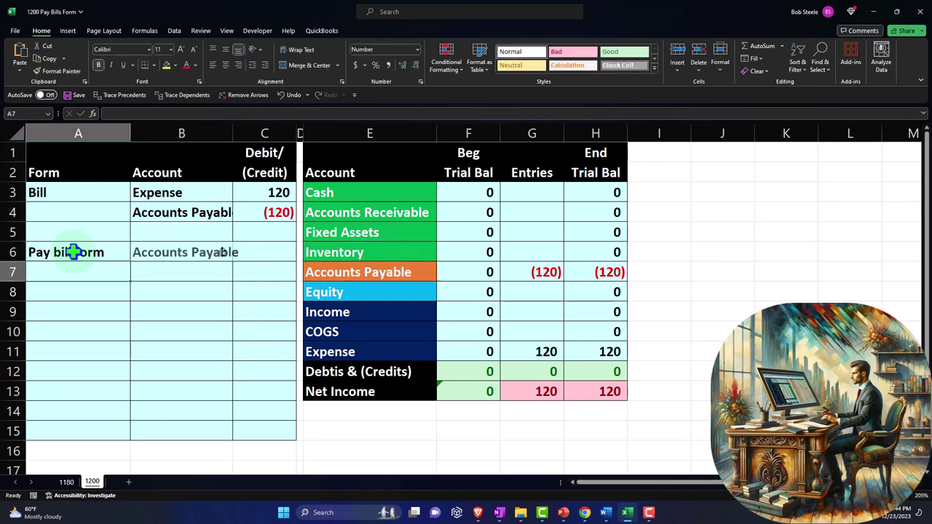
text(+)
key(Escape)
key(Tab)
text(+)
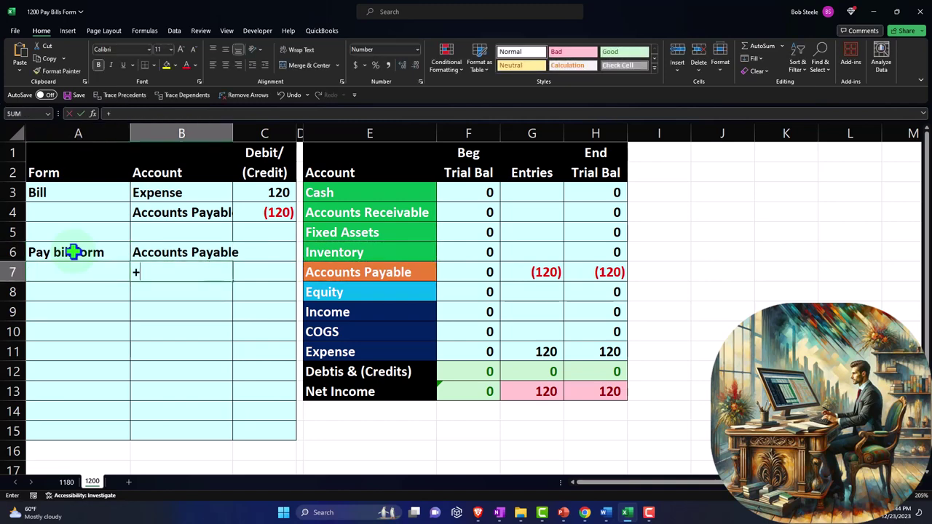
key(Right)
key(Right)
key(Right)
key(Up)
key(Up)
key(Up)
key(Up)
key(Tab)
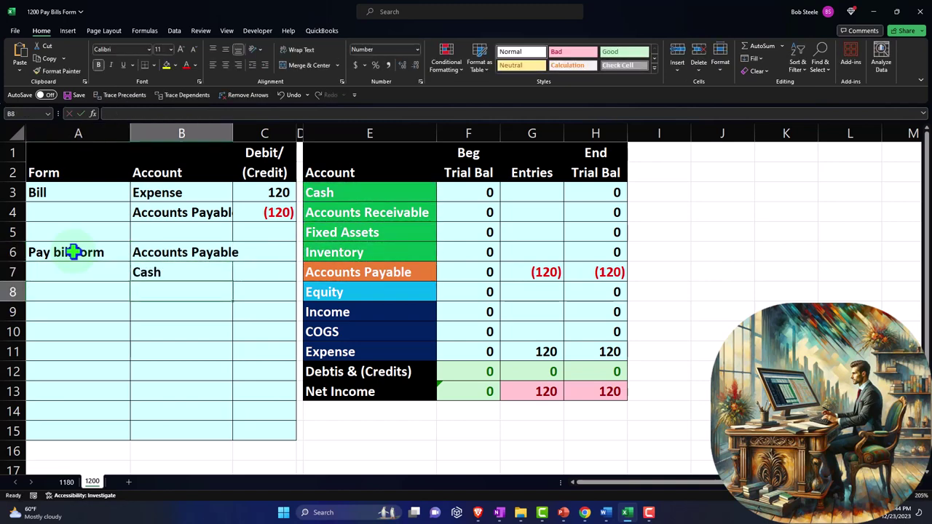
drag(224, 133, 237, 133)
- Enter the pay bill amounts by linking C6 to C3 and making C7 the negative of C6
click(281, 252)
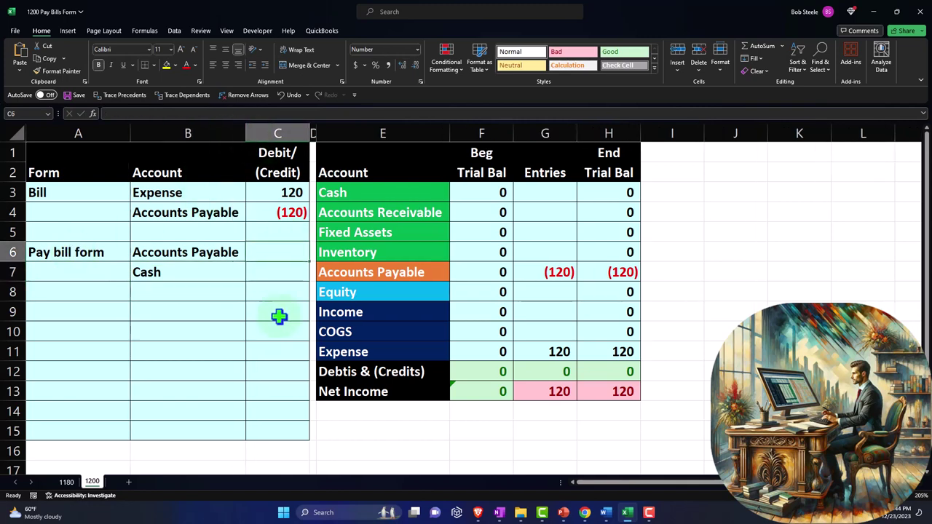
text(=)
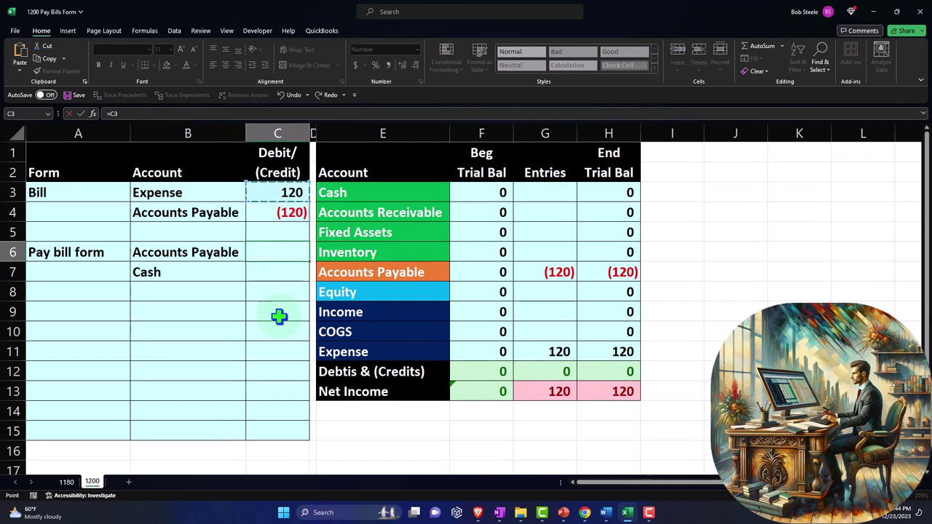
key(Return)
text(=-)
key(Up)
key(Return)
- Post the cash side of the payment to the Cash row's Entries cell G3 with the formula =C7
key(Right)
key(Right)
key(Right)
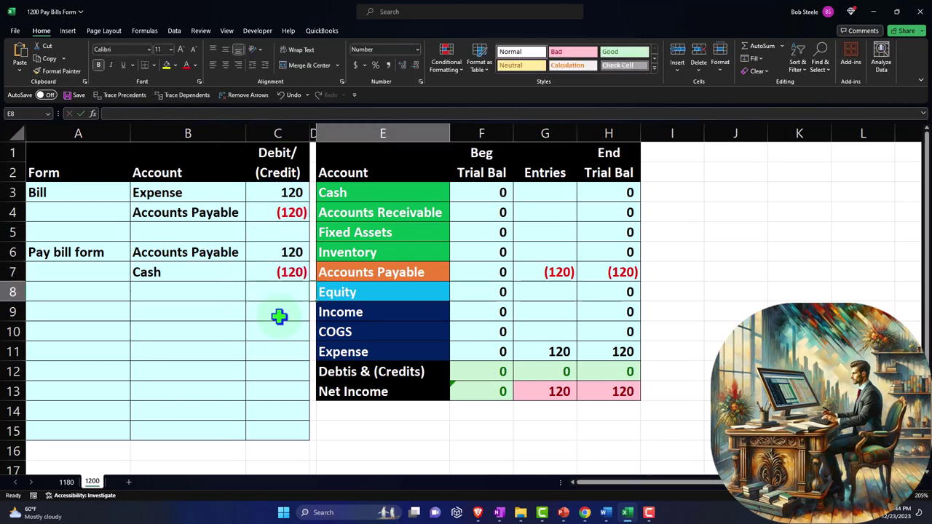
key(Up)
key(Up)
key(Up)
key(Up)
key(Up)
key(Right)
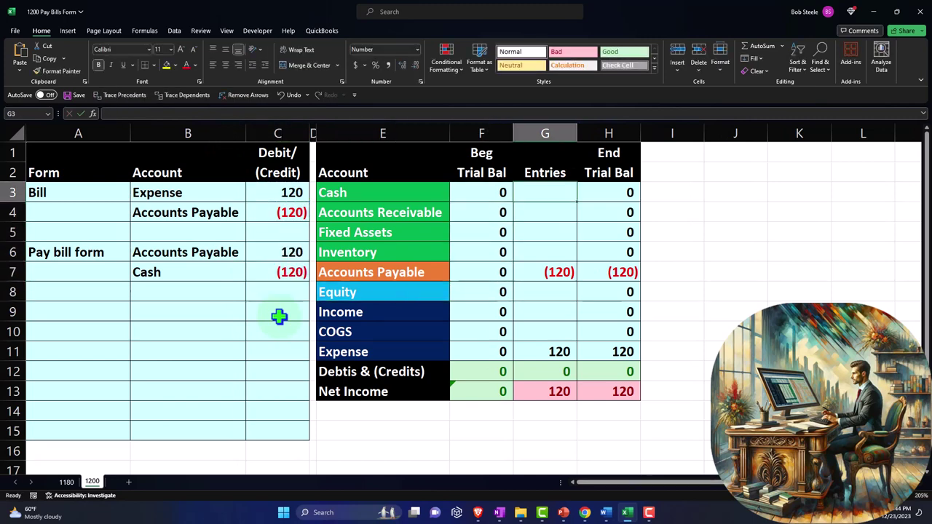
text(=)
key(Left)
key(Left)
key(Left)
key(Down)
key(Down)
key(Down)
key(Down)
key(Left)
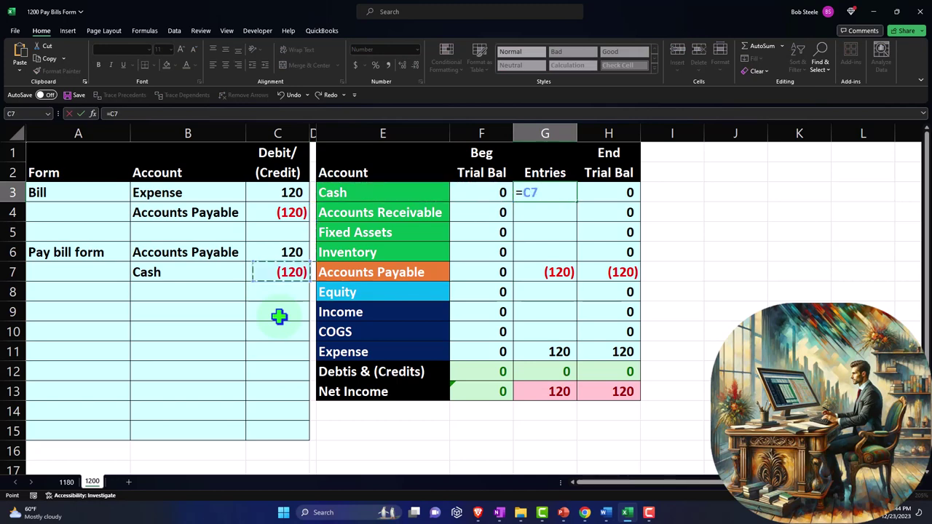
key(Return)
- Extend the Accounts Payable entry formula in G7 to =+C4+C6 so it includes the bill payment
key(Down)
key(Down)
key(Down)
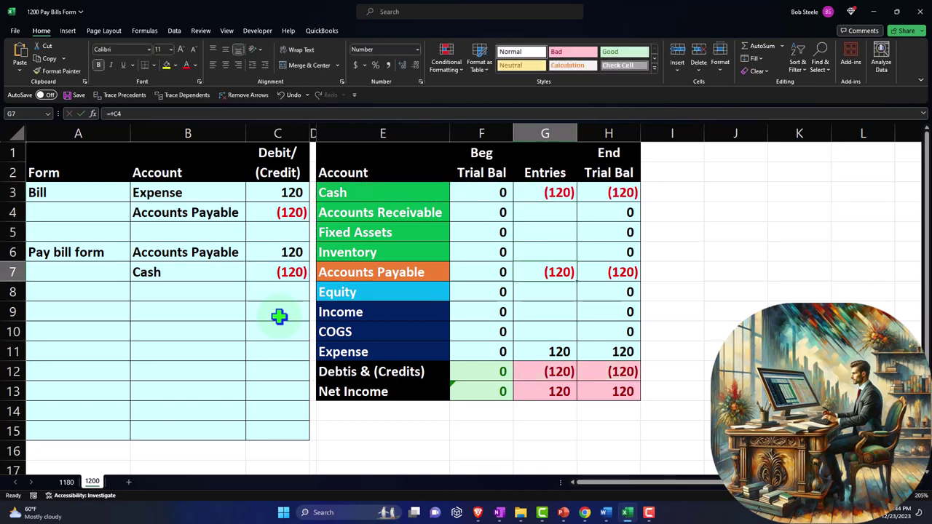
key(F2)
text(+)
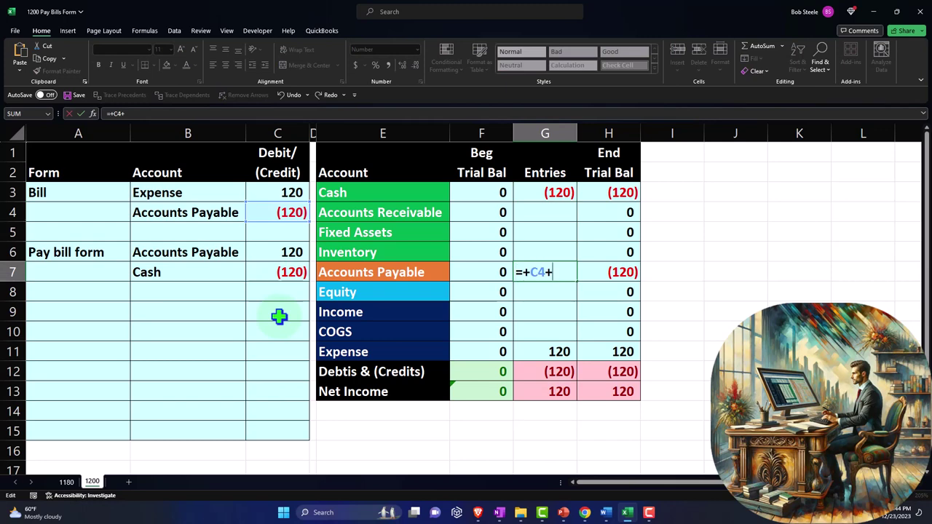
key(Left)
key(Left)
key(Left)
key(Left)
key(Up)
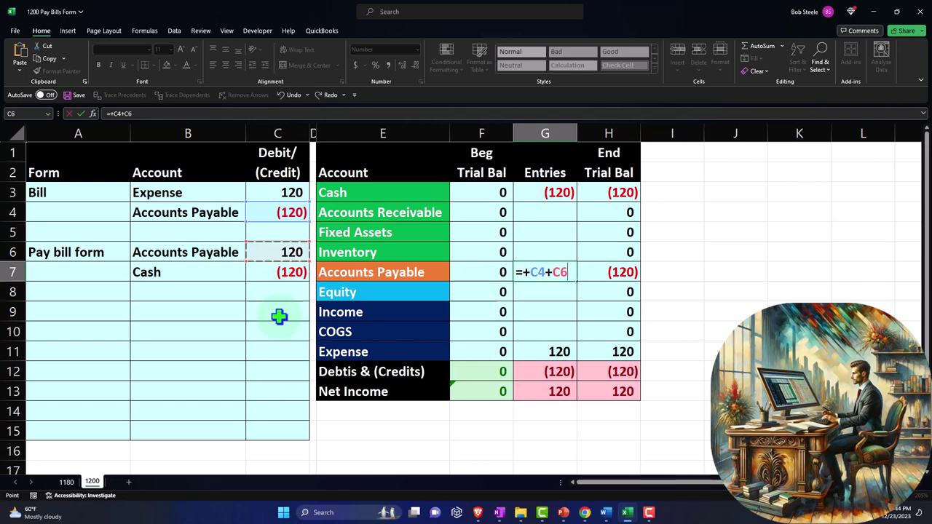
key(Return)
- Examine the Accounts Payable, income and expense rows and the Net Income formula in the ending trial balance
click(610, 271)
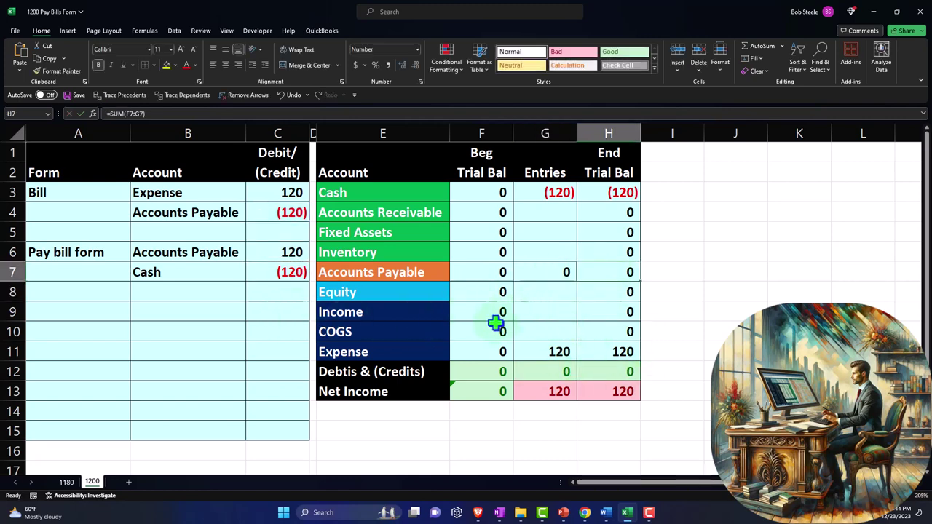
mouse_move(371, 318)
mouse_down()
mouse_move(500, 317)
mouse_move(621, 355)
mouse_up()
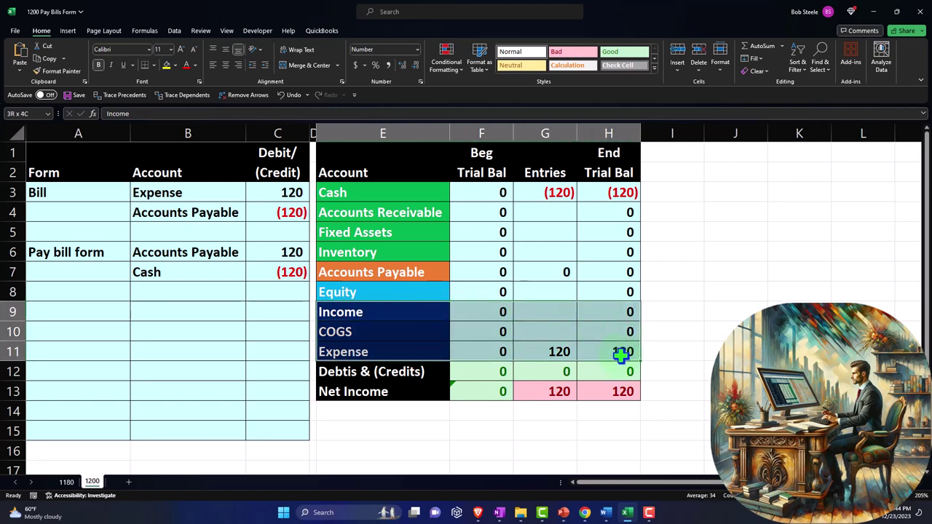
double_click(624, 391)
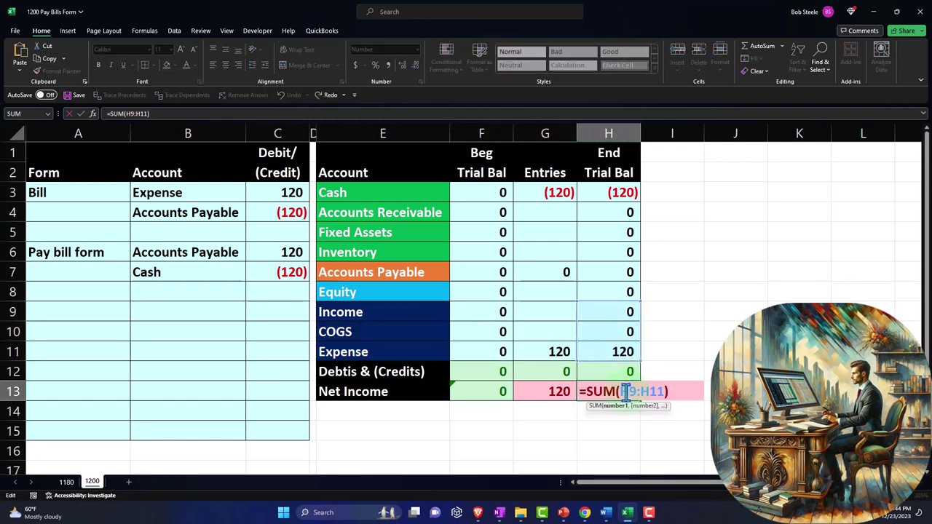
key(Return)
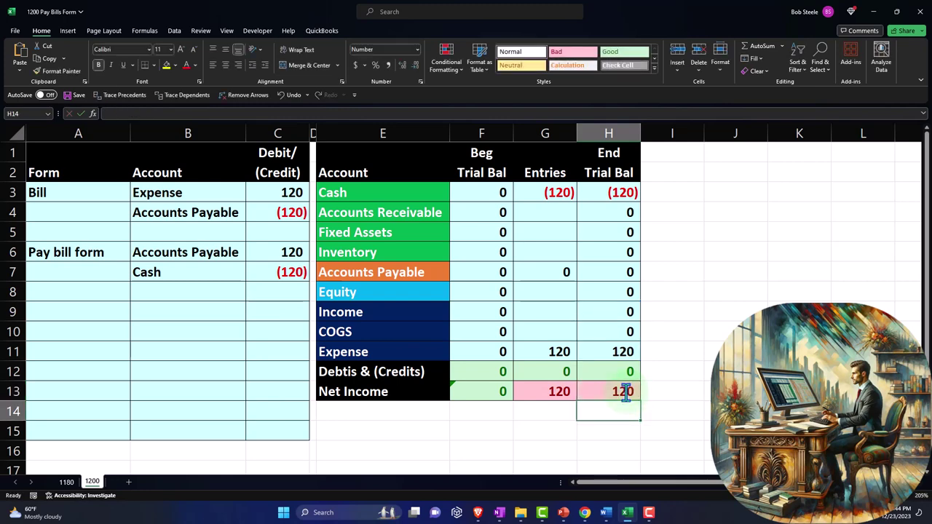
drag(415, 270, 590, 272)
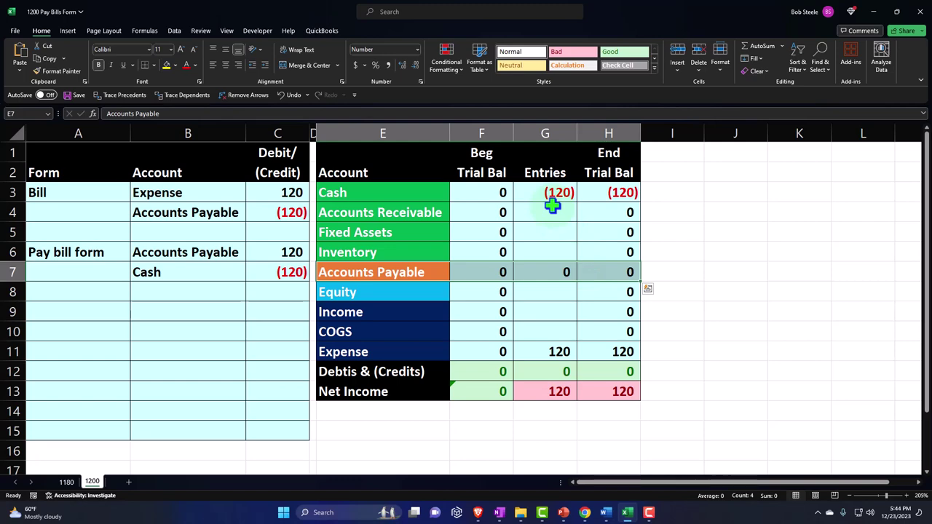
- Return to QuickBooks Online, save the Vendor 5 and Vendor 6 bill payments without a check number, and close the Pay Bills form
click(878, 12)
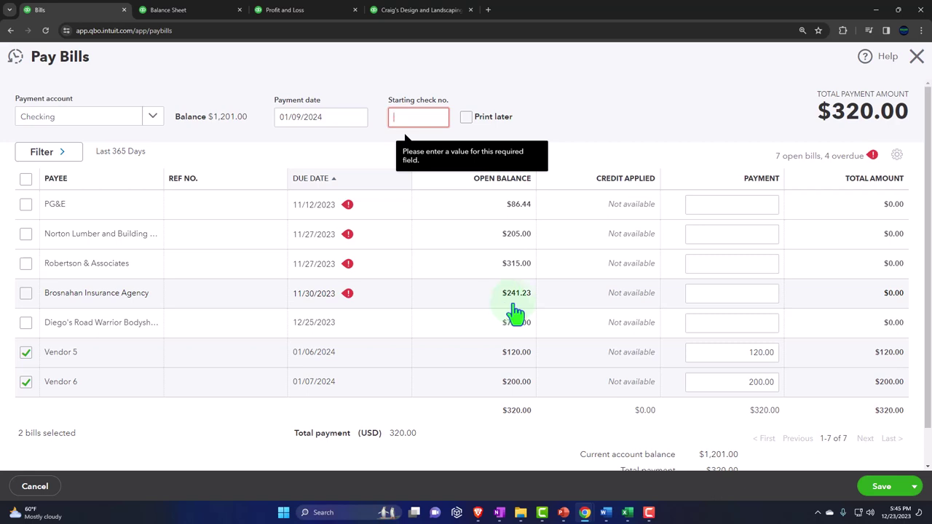
click(899, 489)
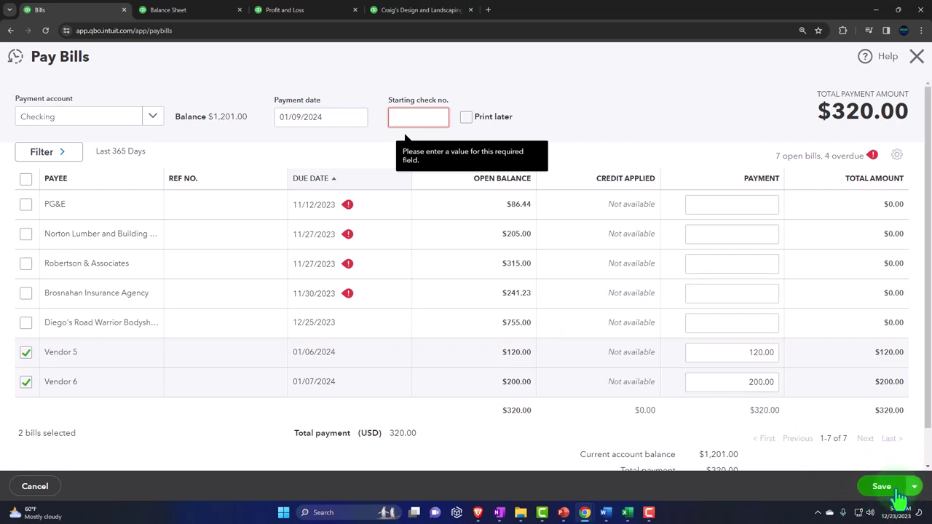
click(881, 483)
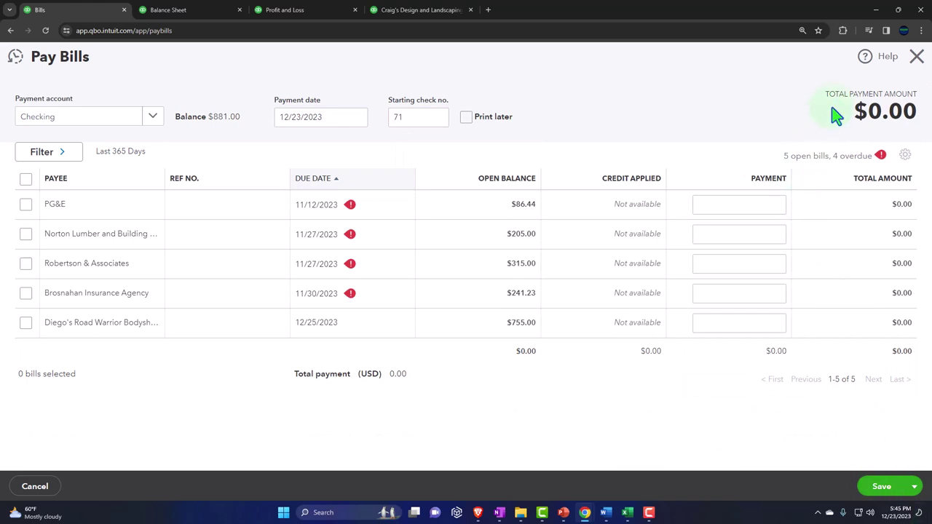
click(917, 57)
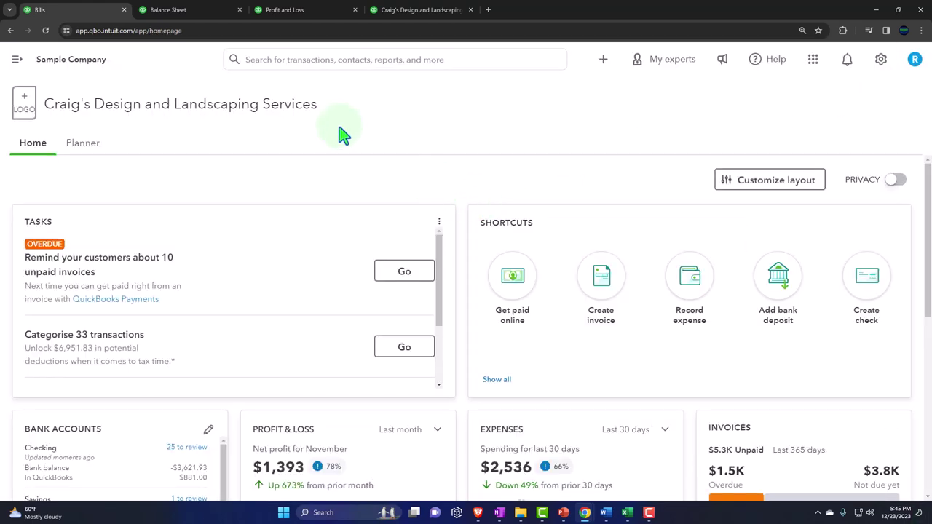
- Rerun the Balance Sheet report for 2024 and examine the Checking and Accounts Payable balances
click(190, 13)
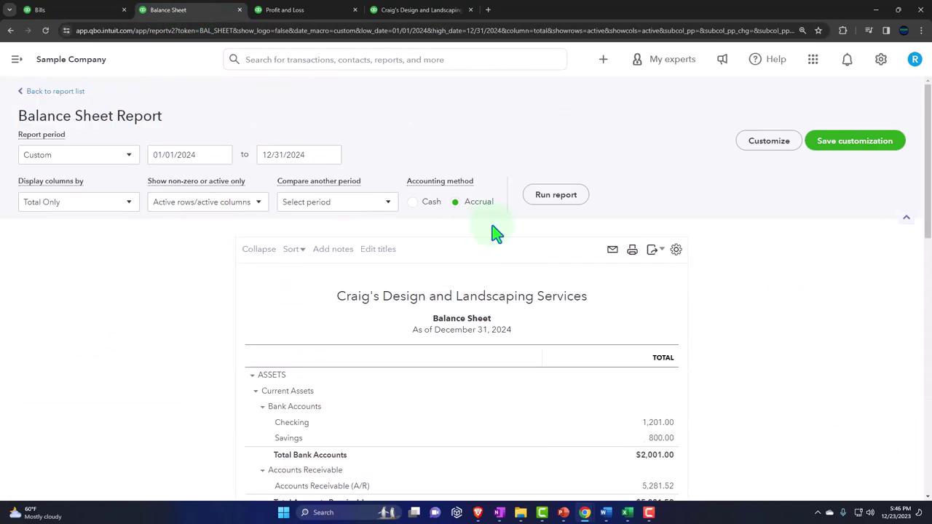
click(555, 197)
scroll(183, 332, down, 2)
key(ctrl+plus)
key(ctrl+plus)
key(ctrl+plus)
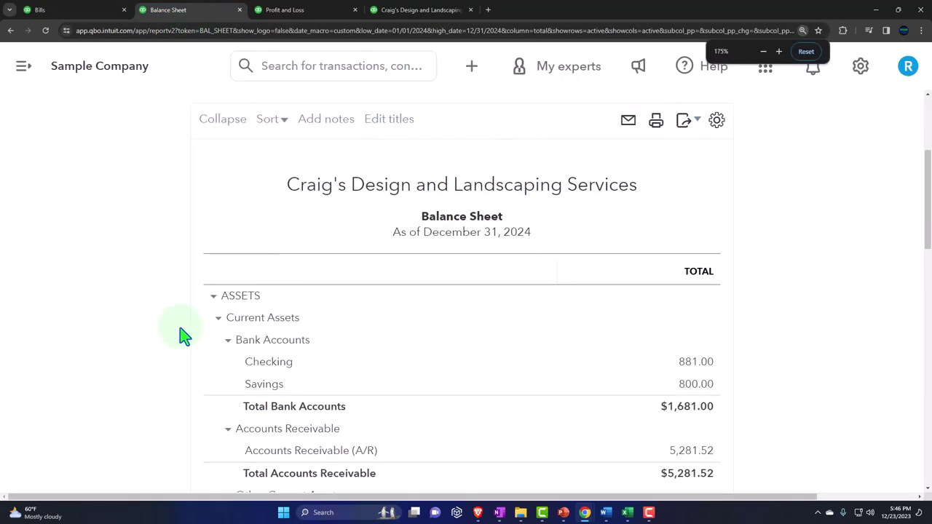
scroll(183, 335, down, 7)
scroll(183, 337, down, 1)
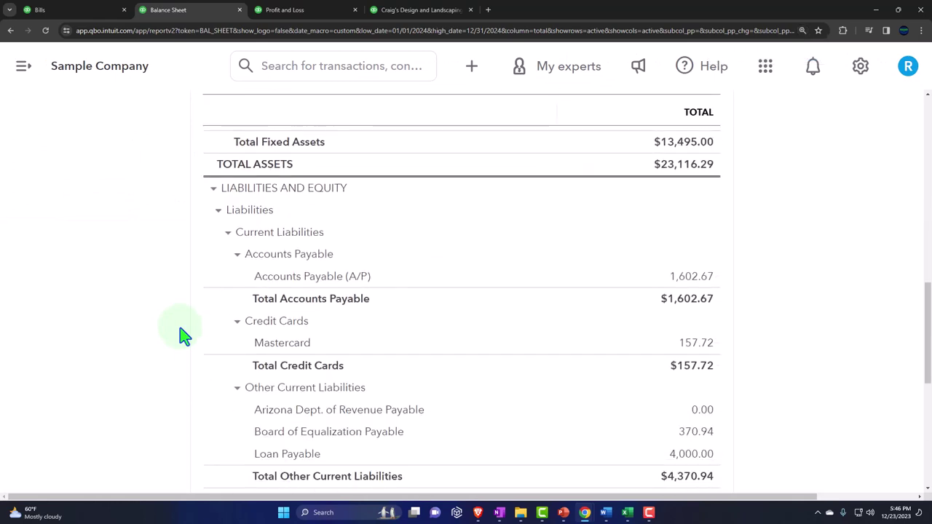
- Drill into the Accounts Payable balance on the Balance Sheet, examine its 2024 bills and bill payments, and return to the report
click(689, 270)
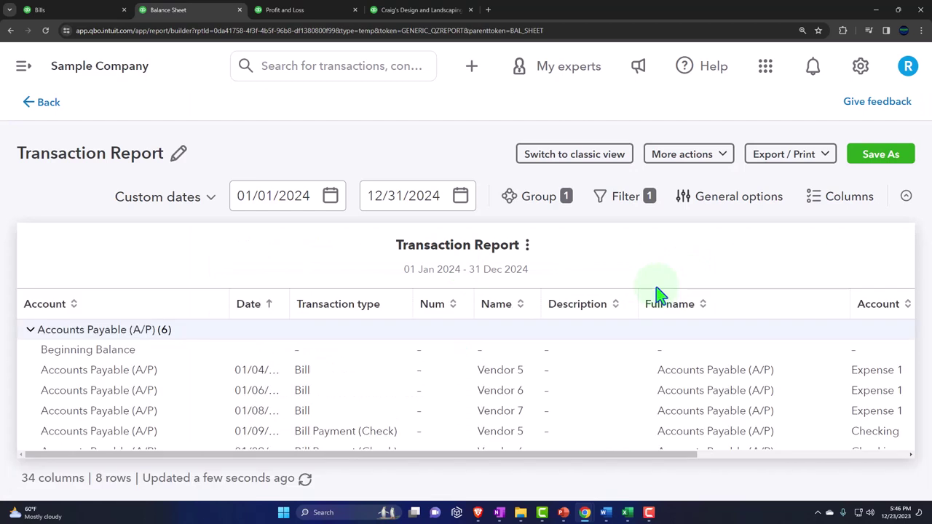
scroll(580, 376, down, 1)
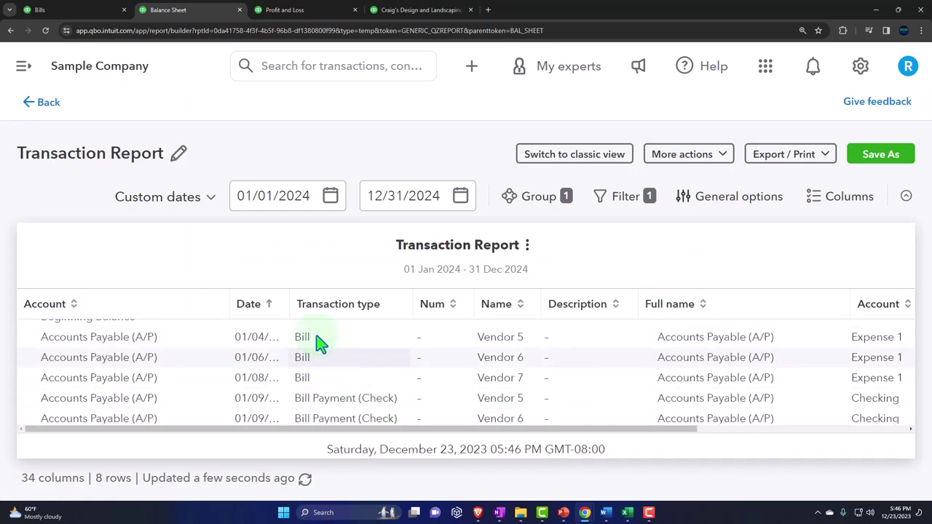
key(ctrl+minus)
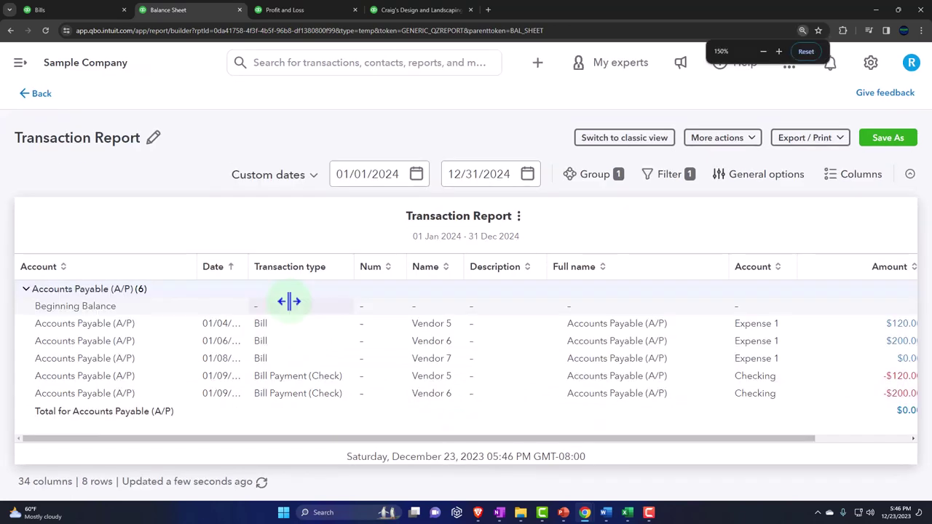
drag(243, 232, 257, 229)
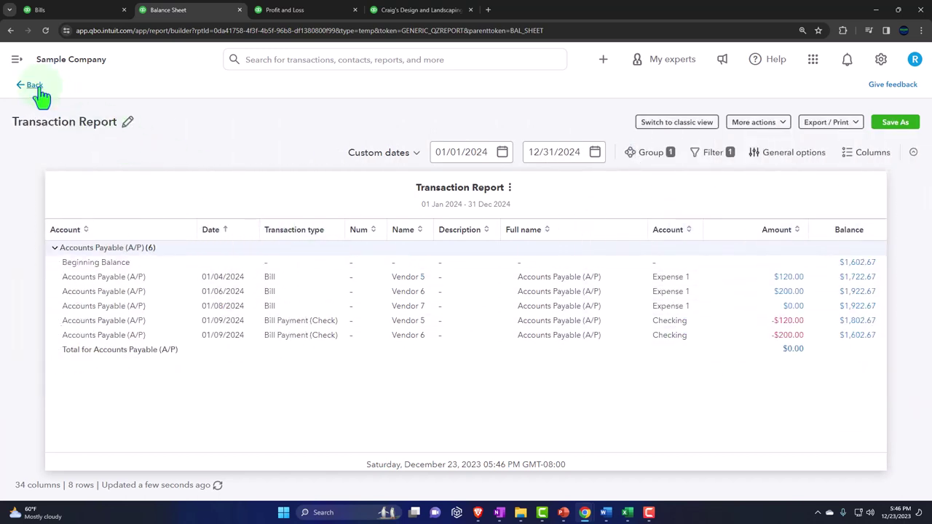
click(33, 86)
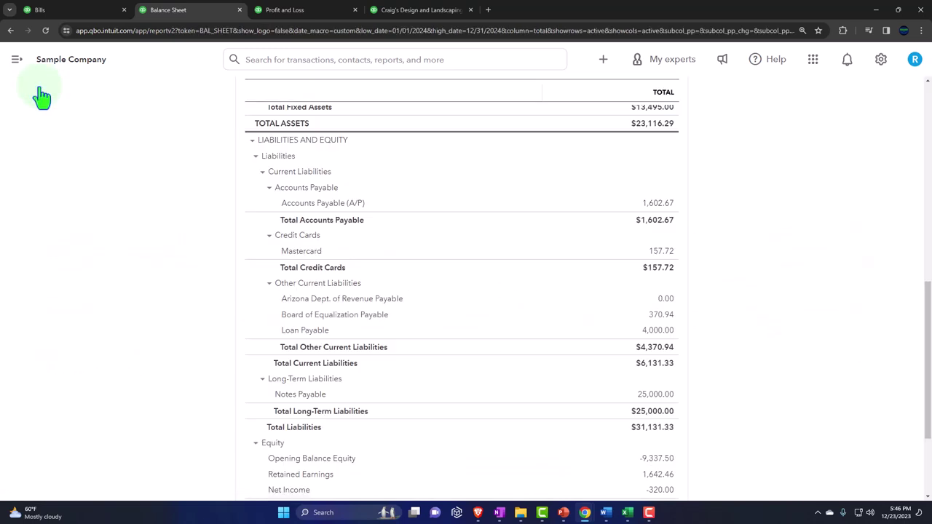
- Rerun the Vendor Balance Detail report for all dates and examine the open balances by vendor
click(397, 11)
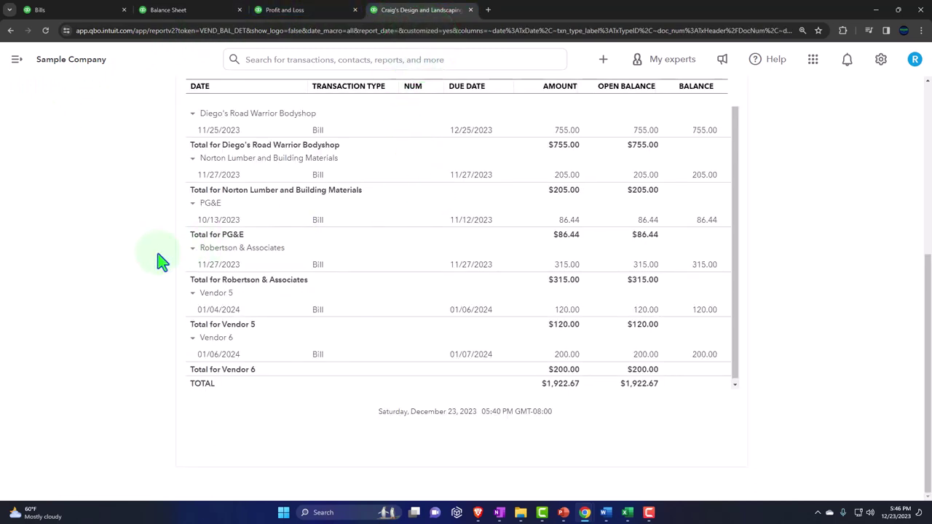
scroll(162, 261, up, 1)
scroll(161, 260, up, 5)
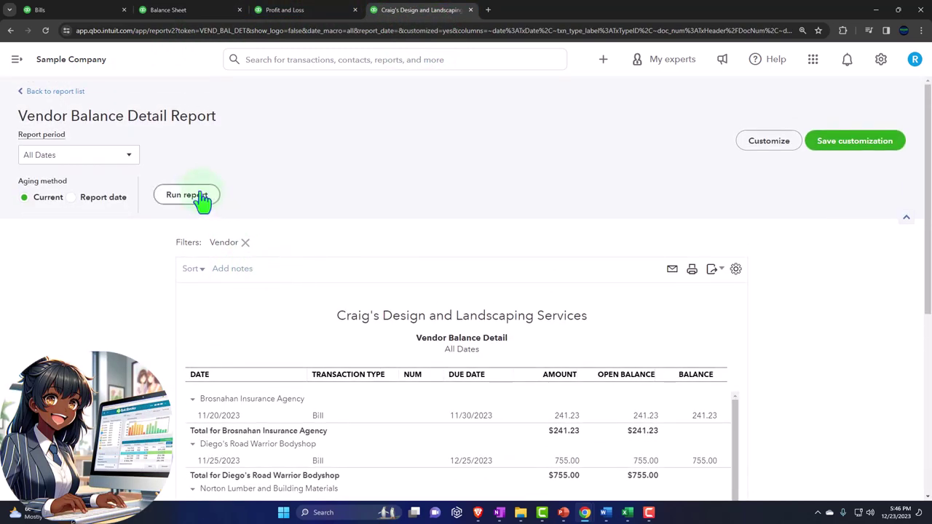
scroll(124, 302, down, 2)
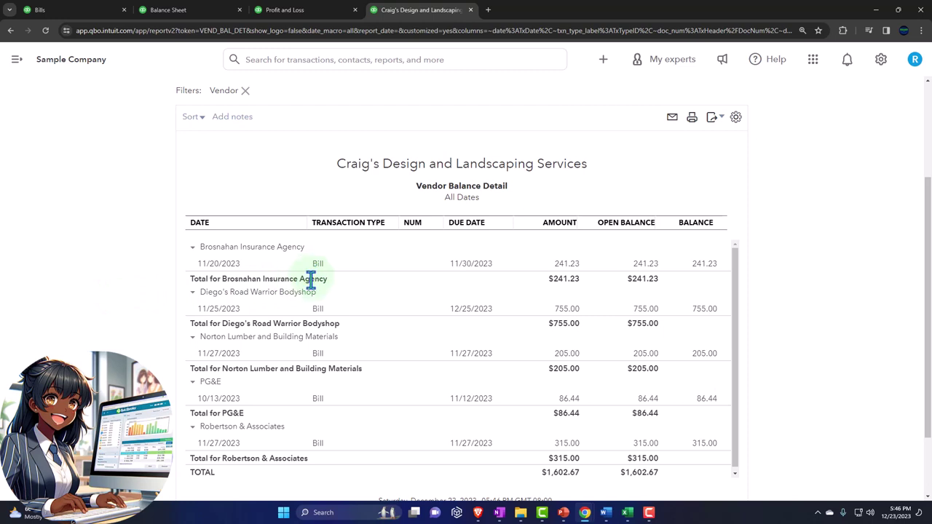
scroll(310, 282, up, 2)
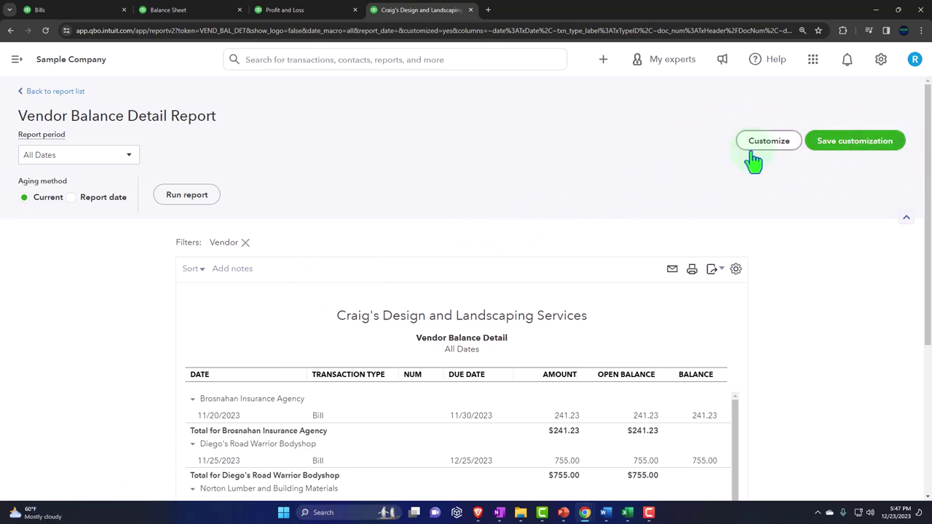
scroll(754, 162, down, 2)
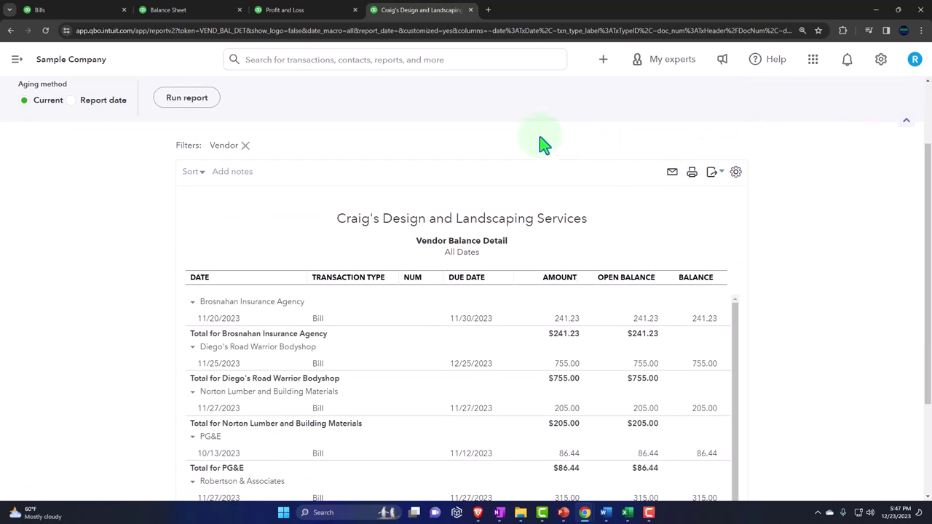
- Go to the Bills list under Expenses and review the unpaid bills followed by the paid bills
click(170, 9)
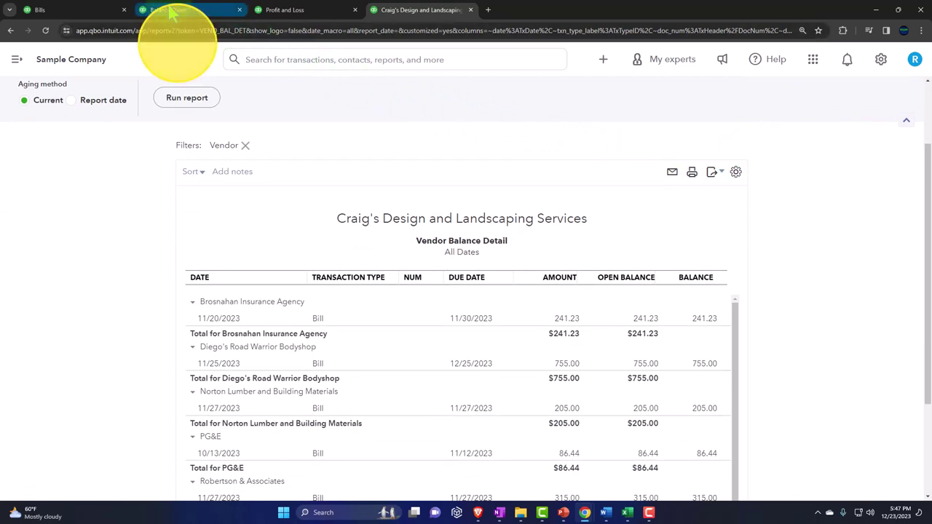
click(80, 9)
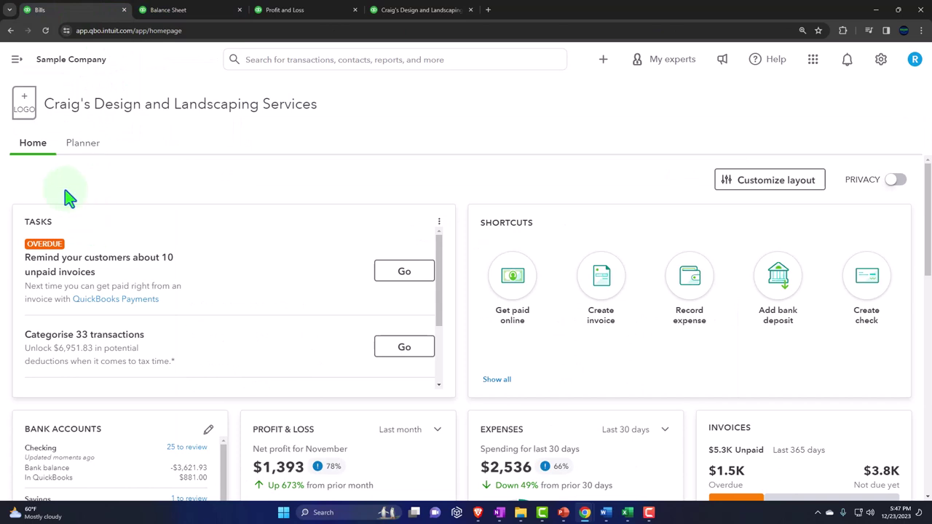
click(16, 59)
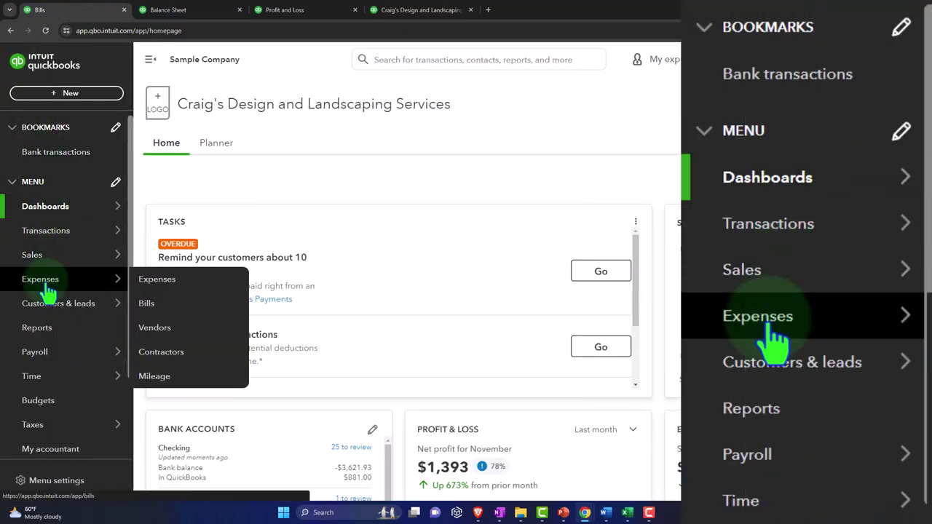
click(44, 283)
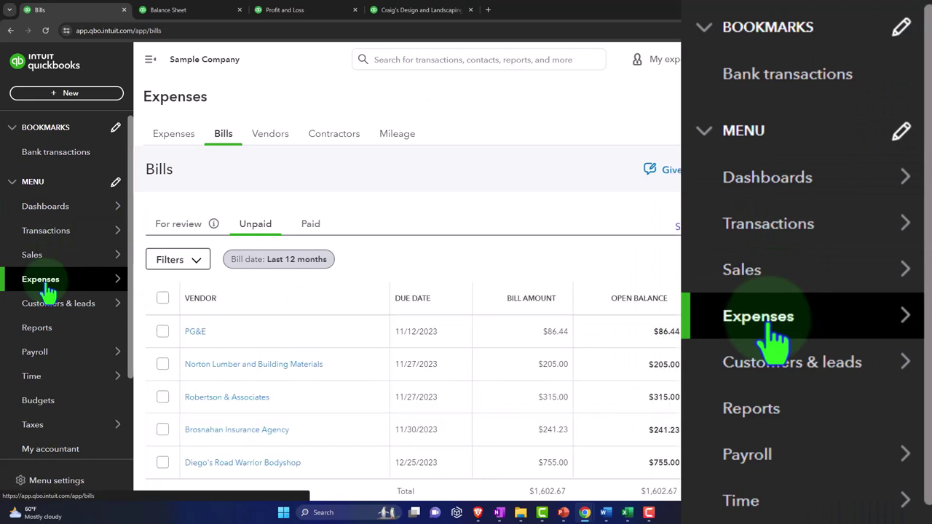
click(150, 59)
scroll(143, 186, down, 1)
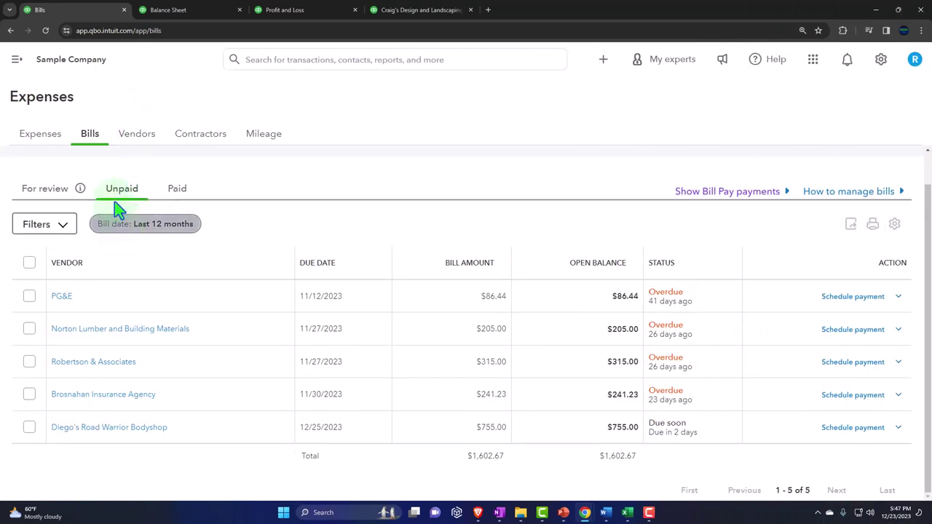
click(114, 198)
click(175, 190)
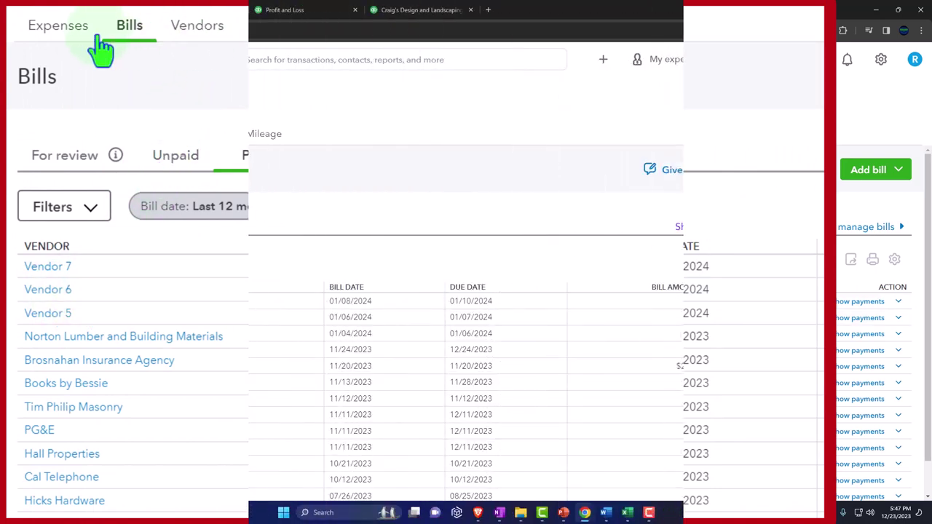
- In the Expenses transaction list, remove the Open status filter from the bills and switch the transaction type to Bill payment
click(58, 25)
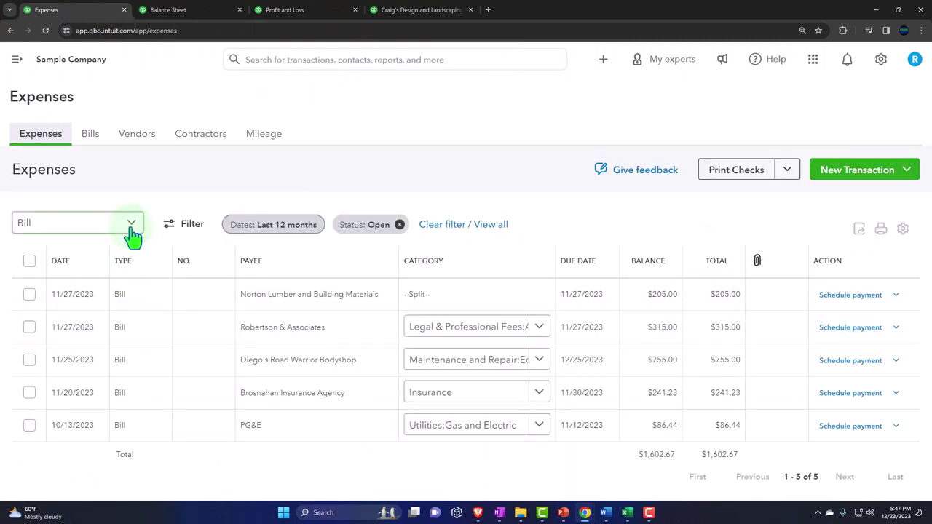
click(132, 226)
click(131, 226)
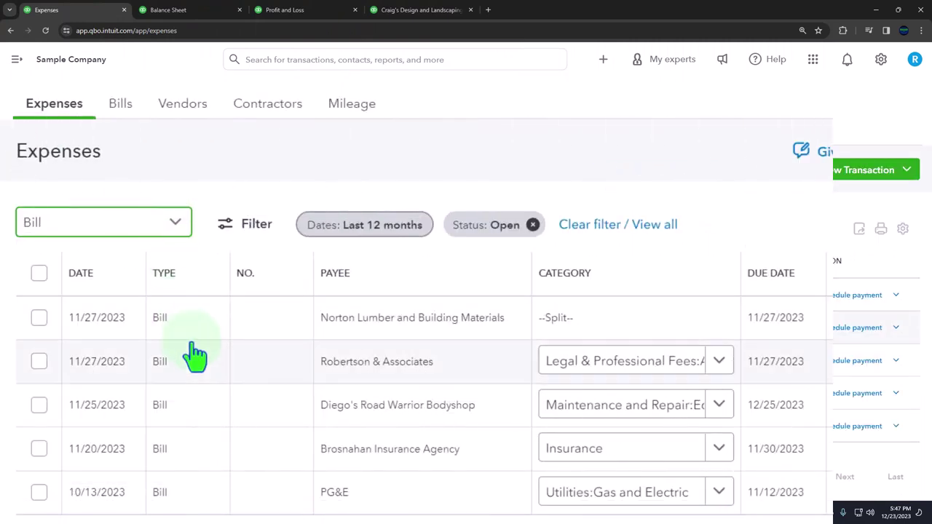
click(476, 284)
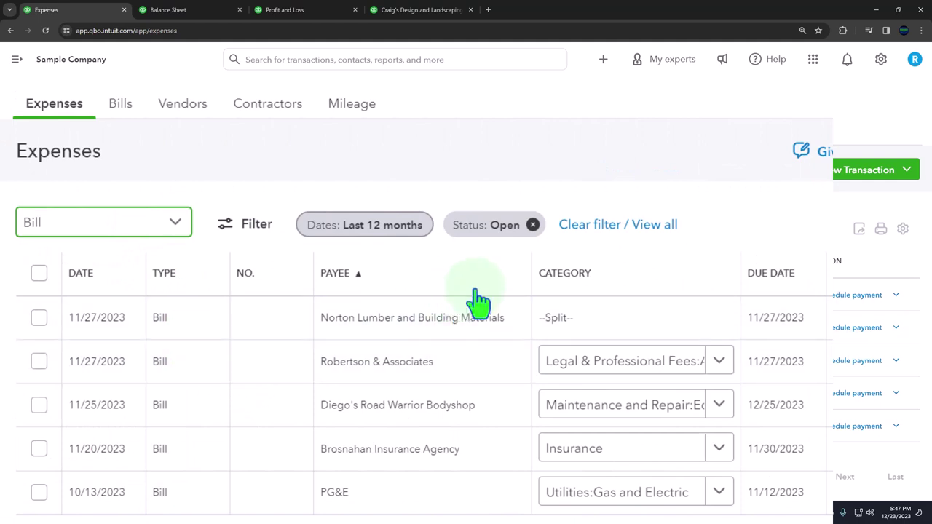
click(533, 226)
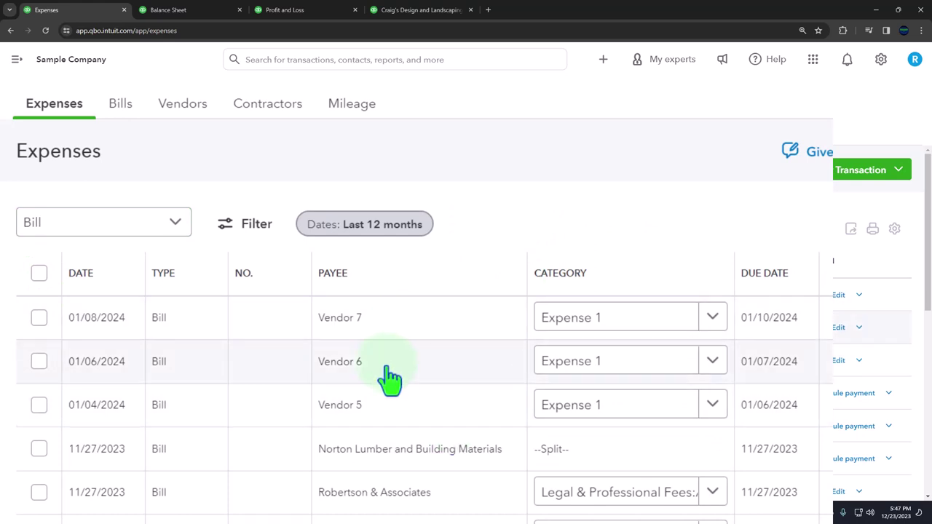
click(175, 222)
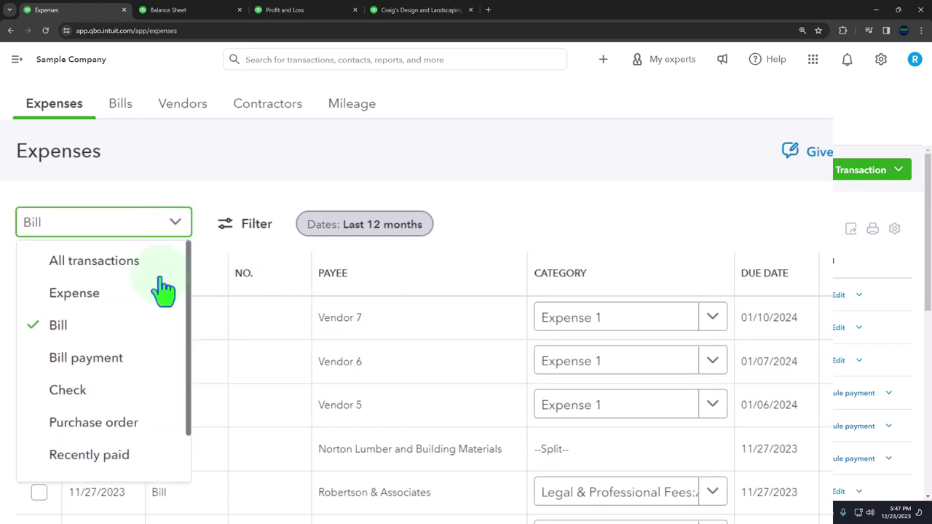
click(86, 358)
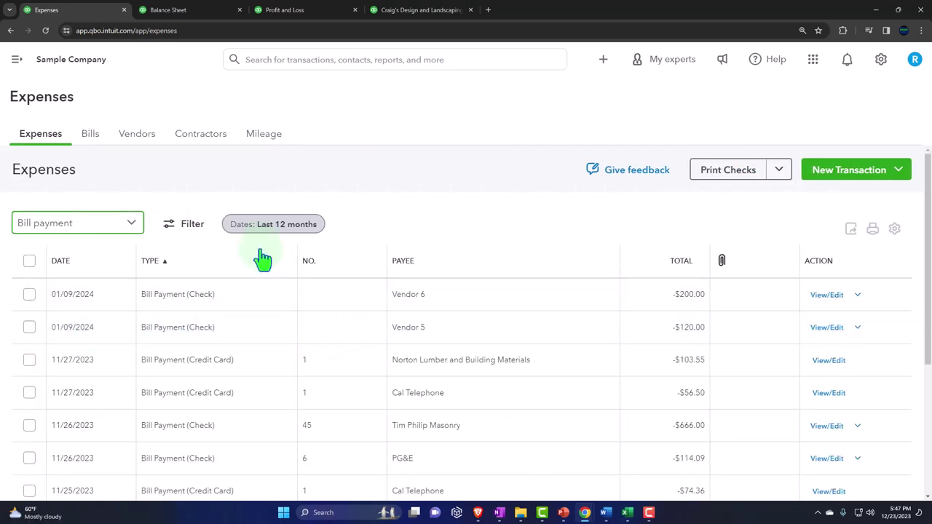
- Clear the filter on the Vendors list and open Vendor 5 to review its bill and bill payment
click(142, 142)
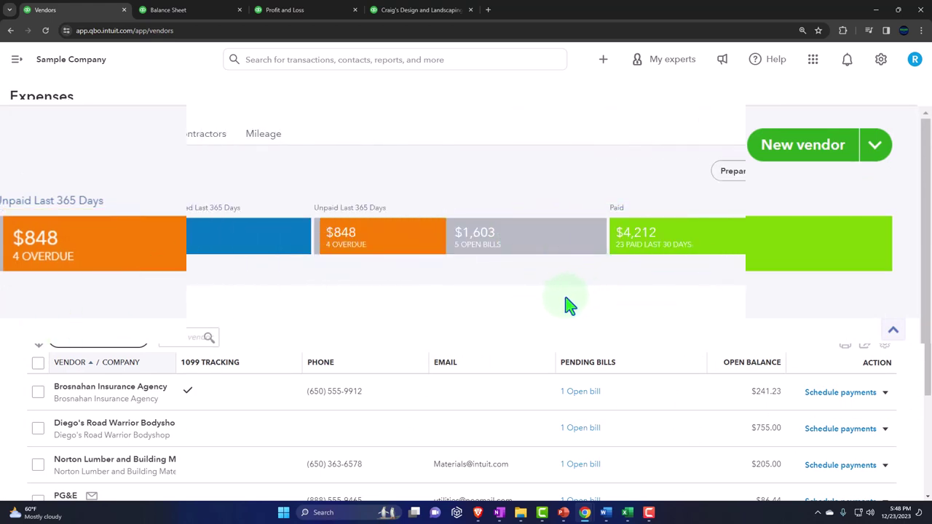
scroll(558, 301, down, 2)
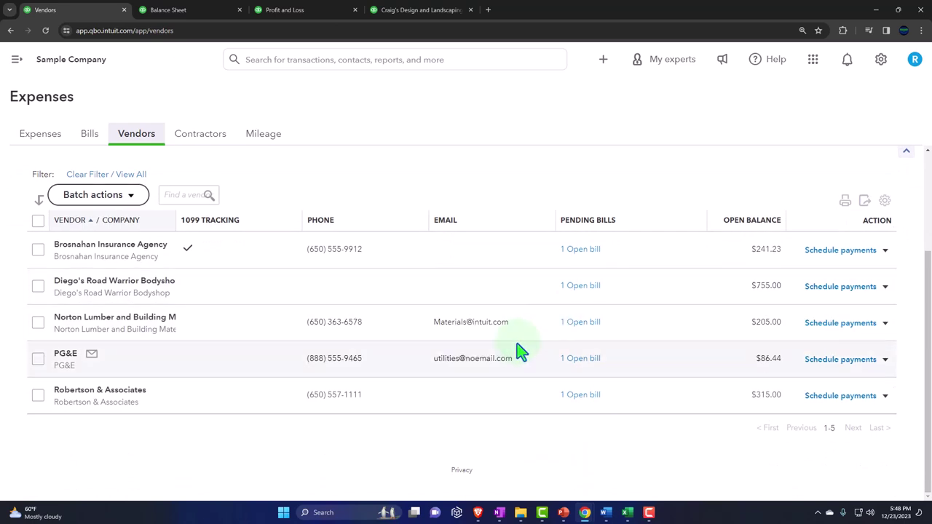
scroll(521, 352, up, 1)
click(132, 226)
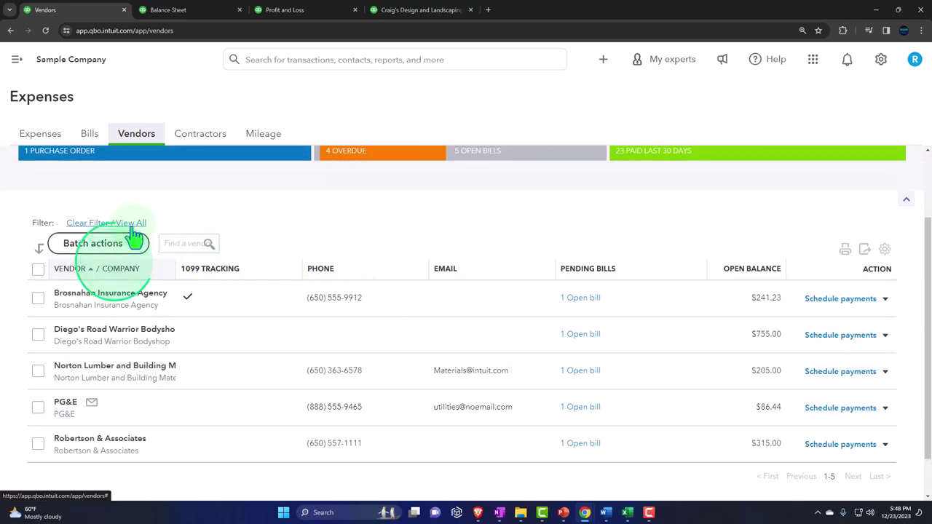
scroll(208, 370, down, 10)
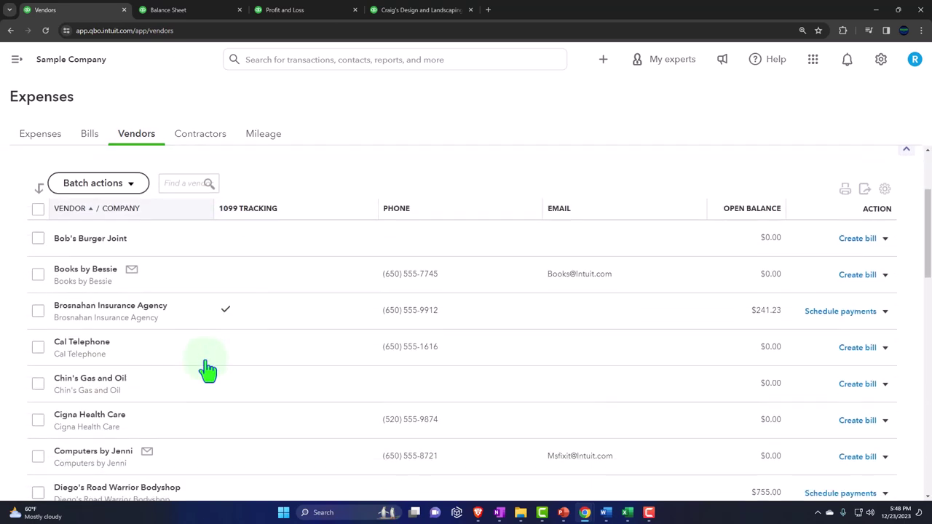
scroll(207, 370, down, 3)
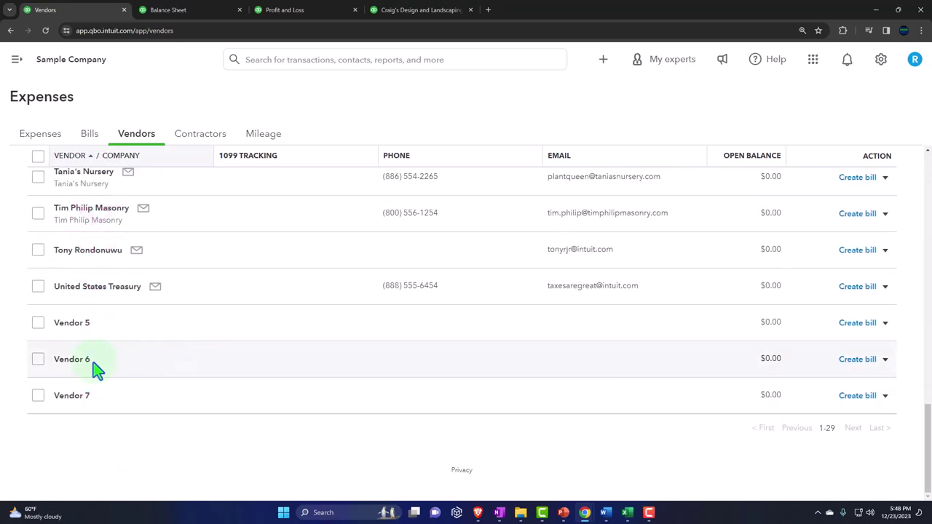
click(76, 326)
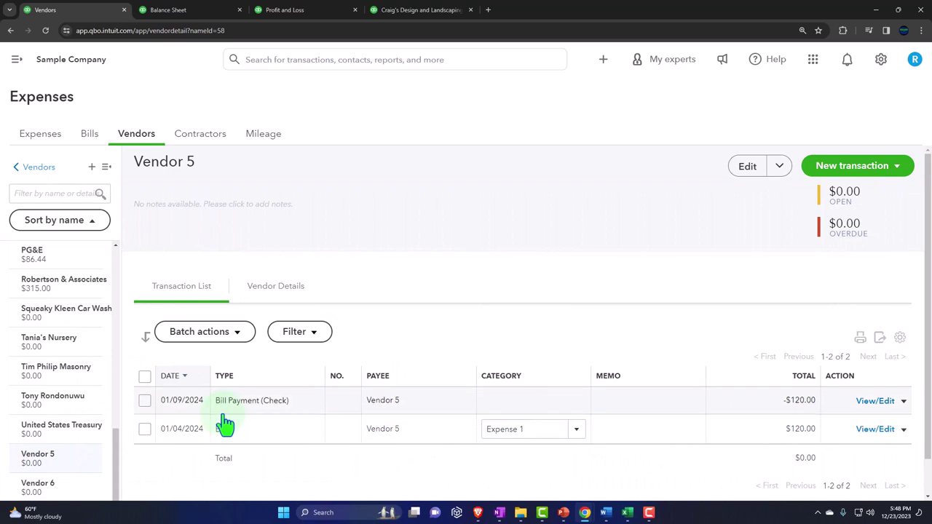
click(16, 59)
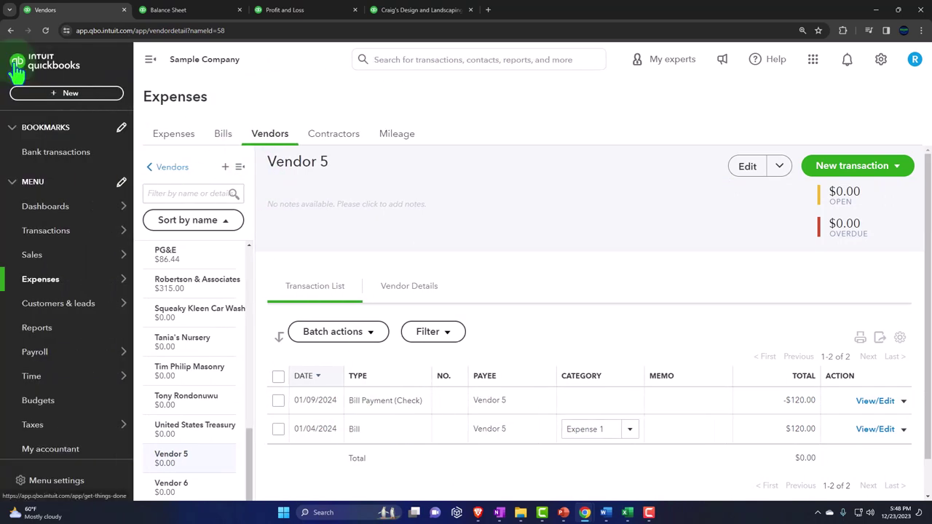
click(45, 93)
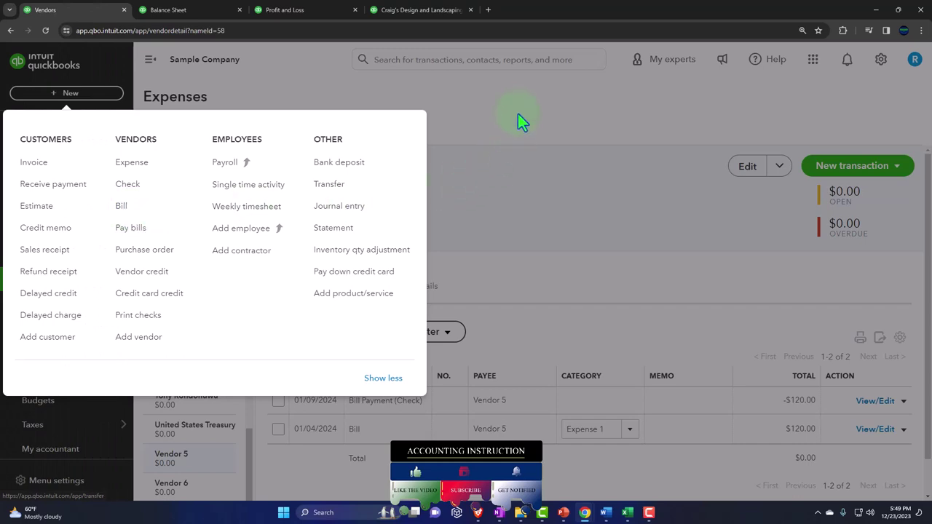
click(517, 114)
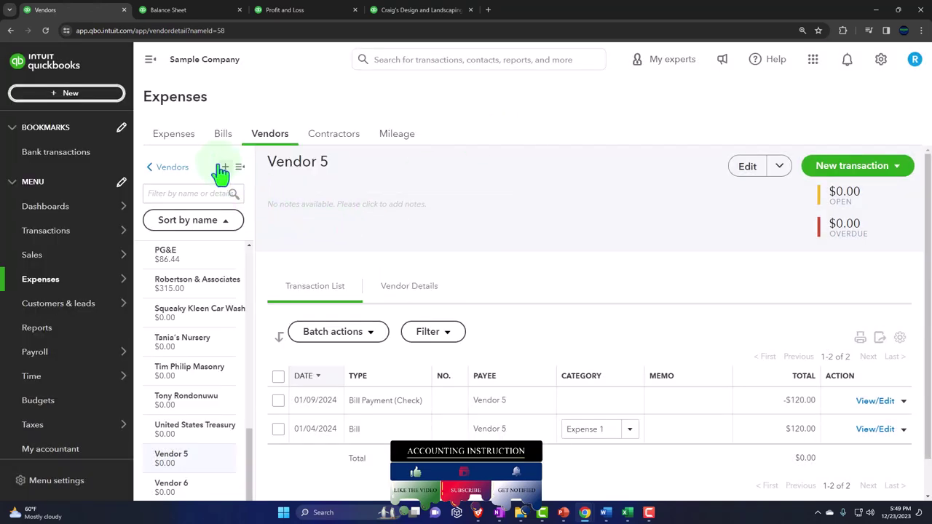
- Return to the Bills list and examine the vendors, due dates and open balances of the unpaid bills
click(223, 135)
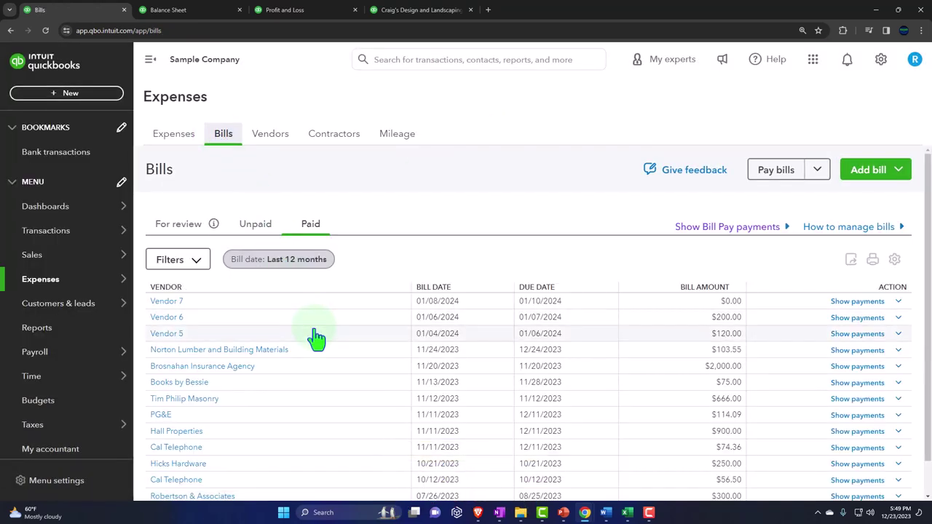
click(255, 230)
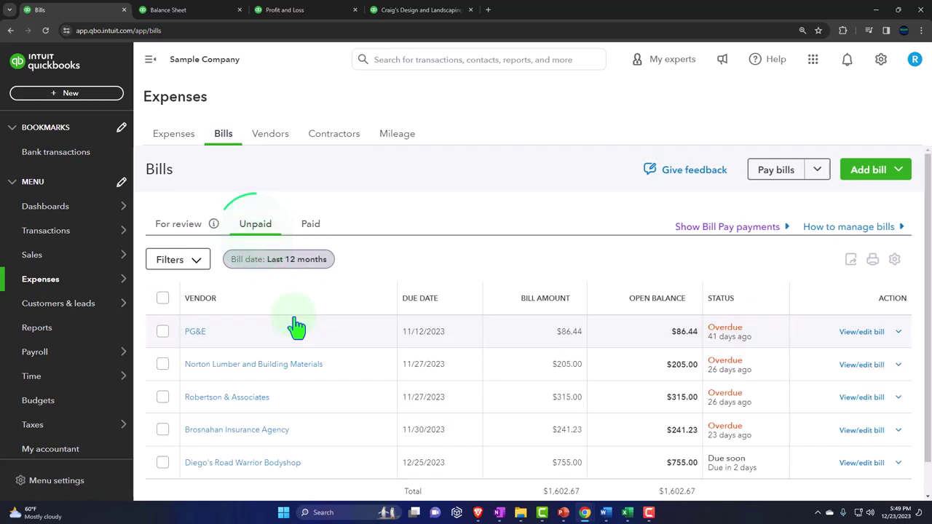
scroll(302, 355, down, 1)
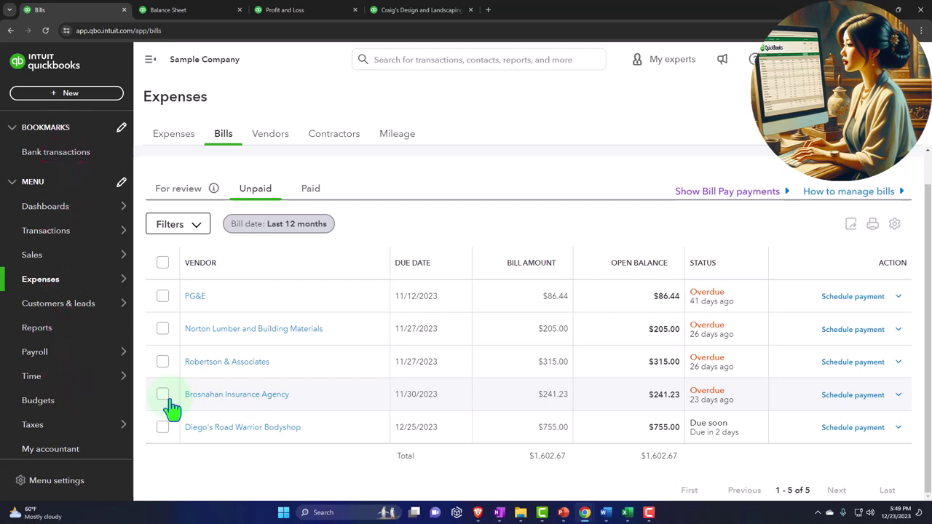
mouse_move(73, 306)
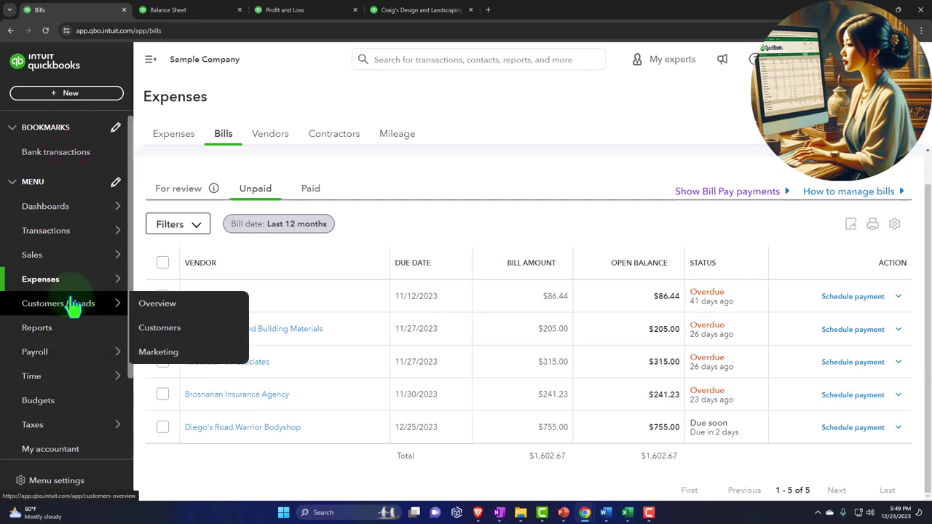
- Go to the bank transactions, dismiss the bank connection introduction, and expand the 11/30/2023 A Rental transaction of $800.00
click(46, 239)
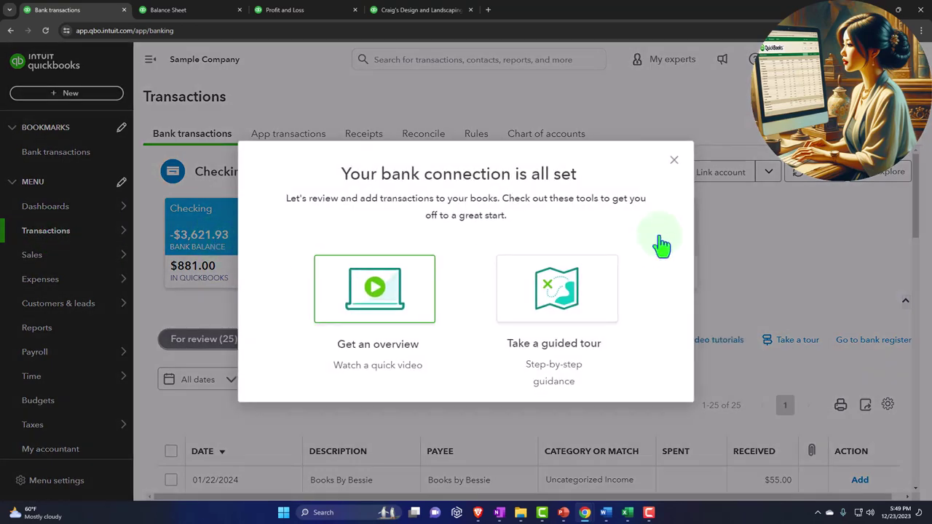
click(674, 159)
scroll(616, 298, down, 3)
scroll(612, 301, down, 1)
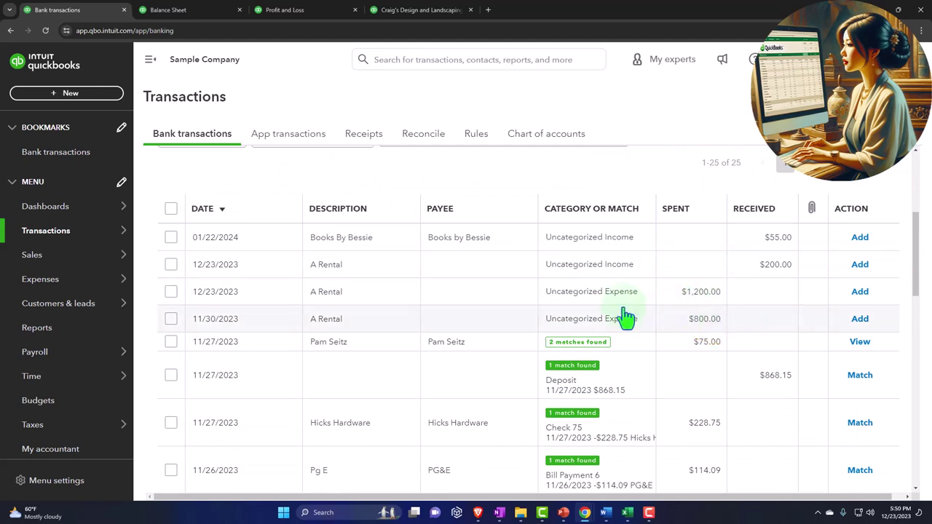
click(384, 329)
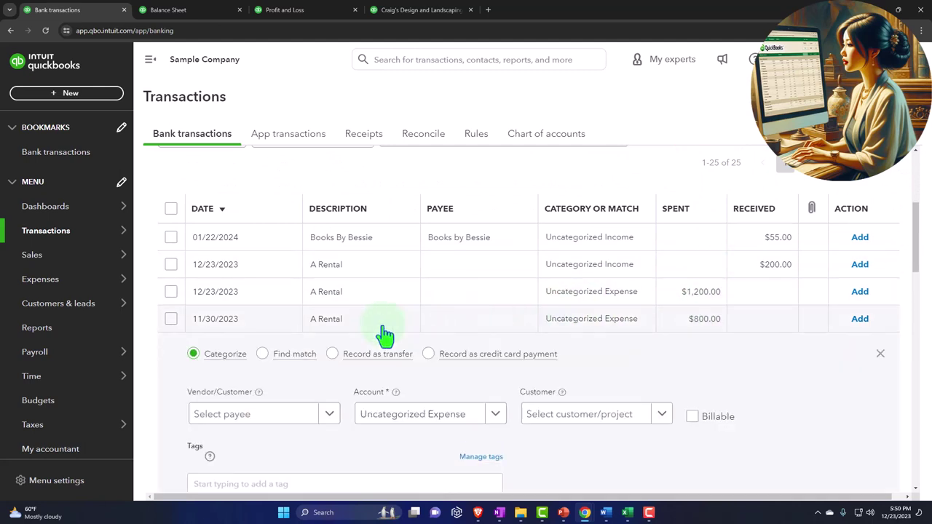
- Find possible matches for the A Rental transaction, examine the listed open bills, and close the matching page without saving
scroll(305, 316, down, 2)
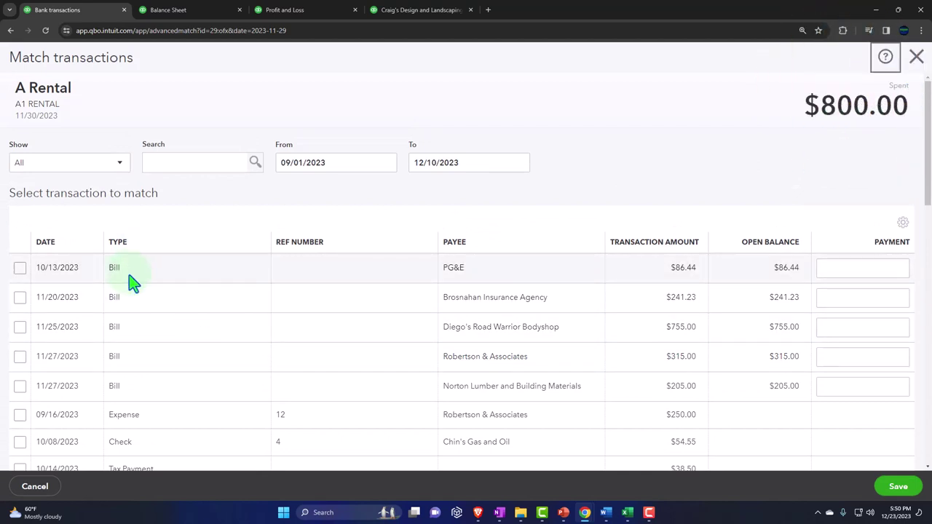
scroll(133, 283, down, 2)
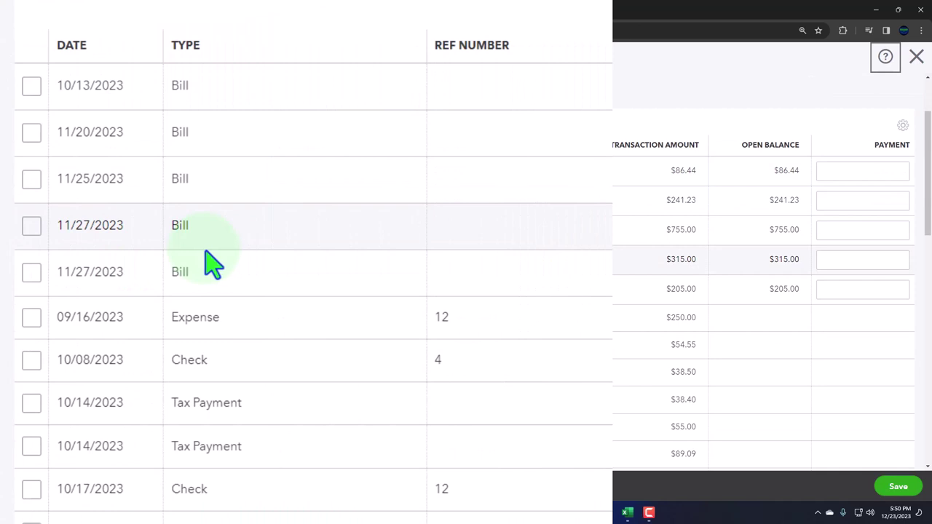
scroll(211, 264, up, 2)
scroll(211, 264, up, 1)
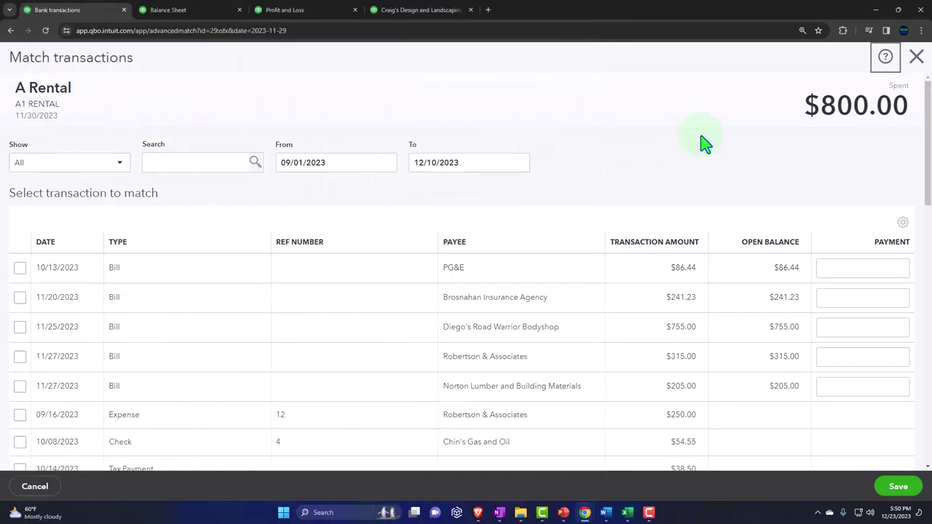
click(916, 58)
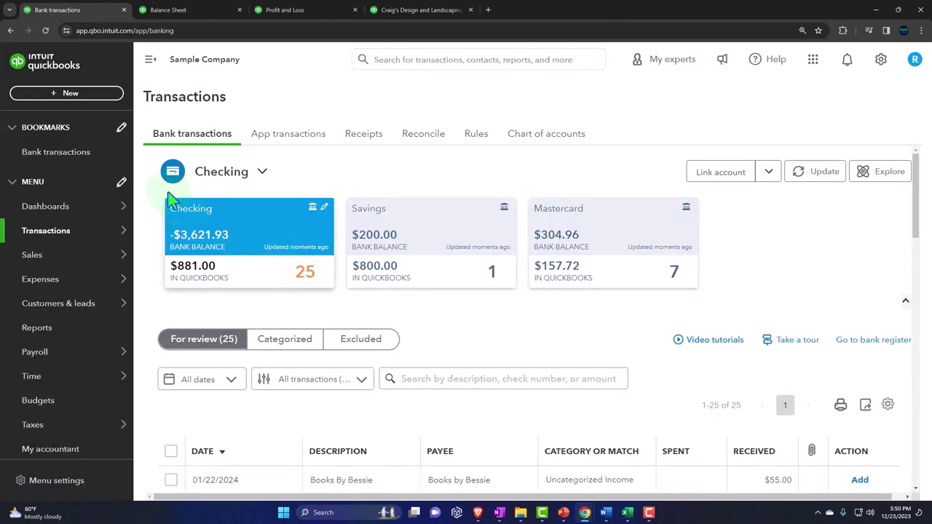
- Open the list of new transaction forms to review the vendor options
click(71, 94)
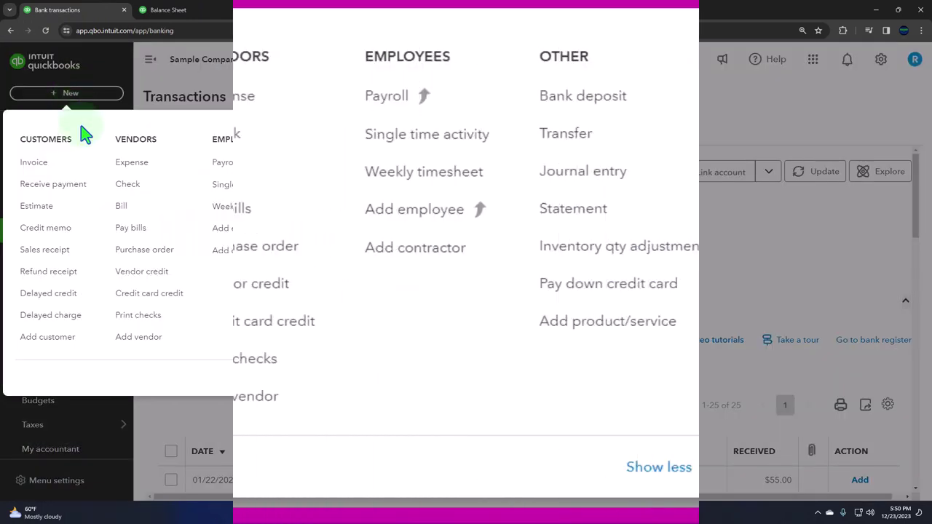